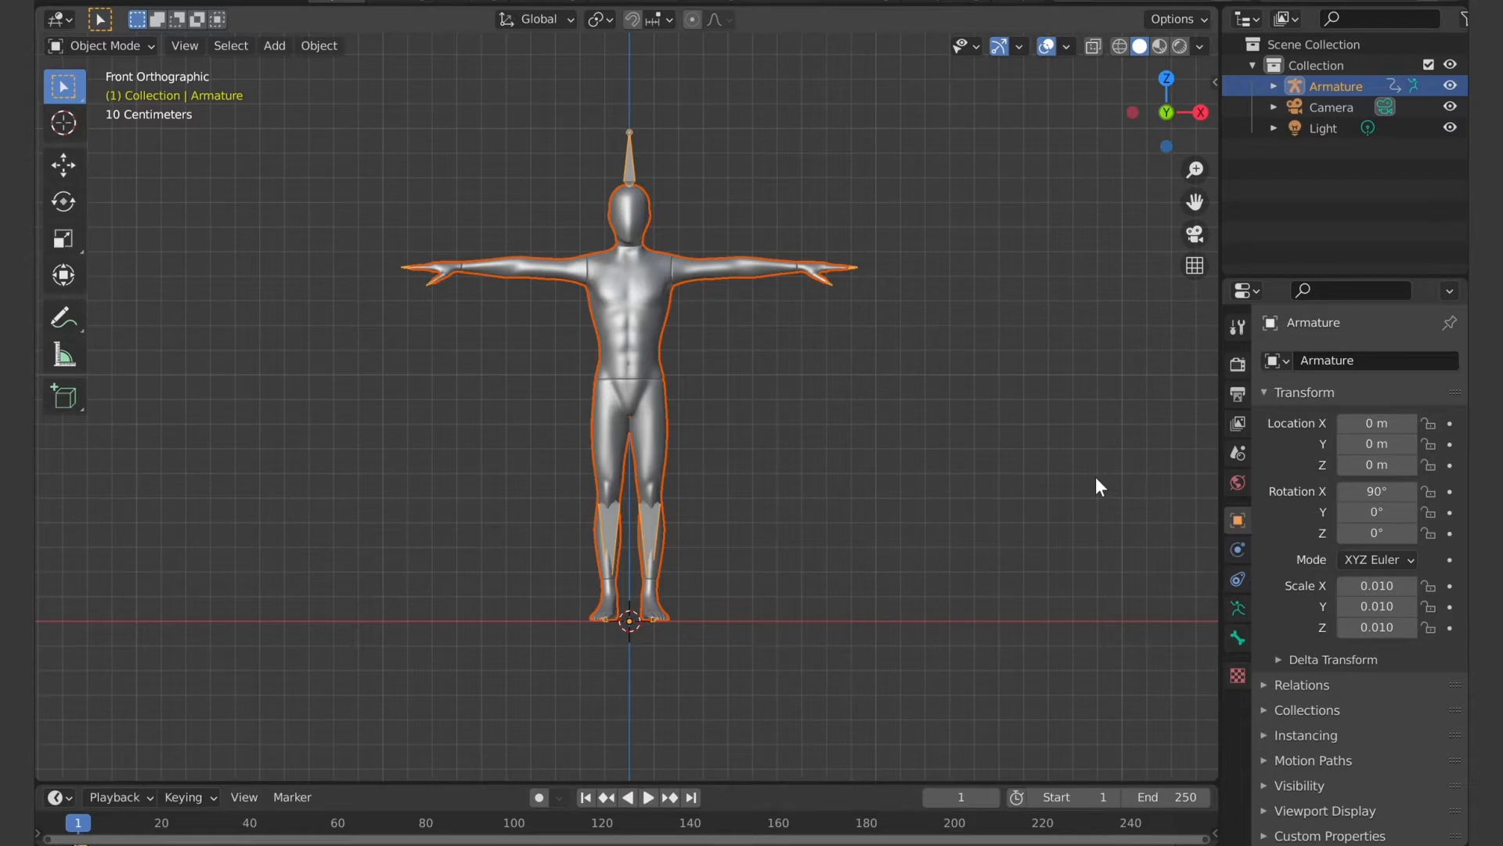
# Step: Remove the Ch36_Body material from the Ch36 character mesh
pyautogui.click(1273, 86)
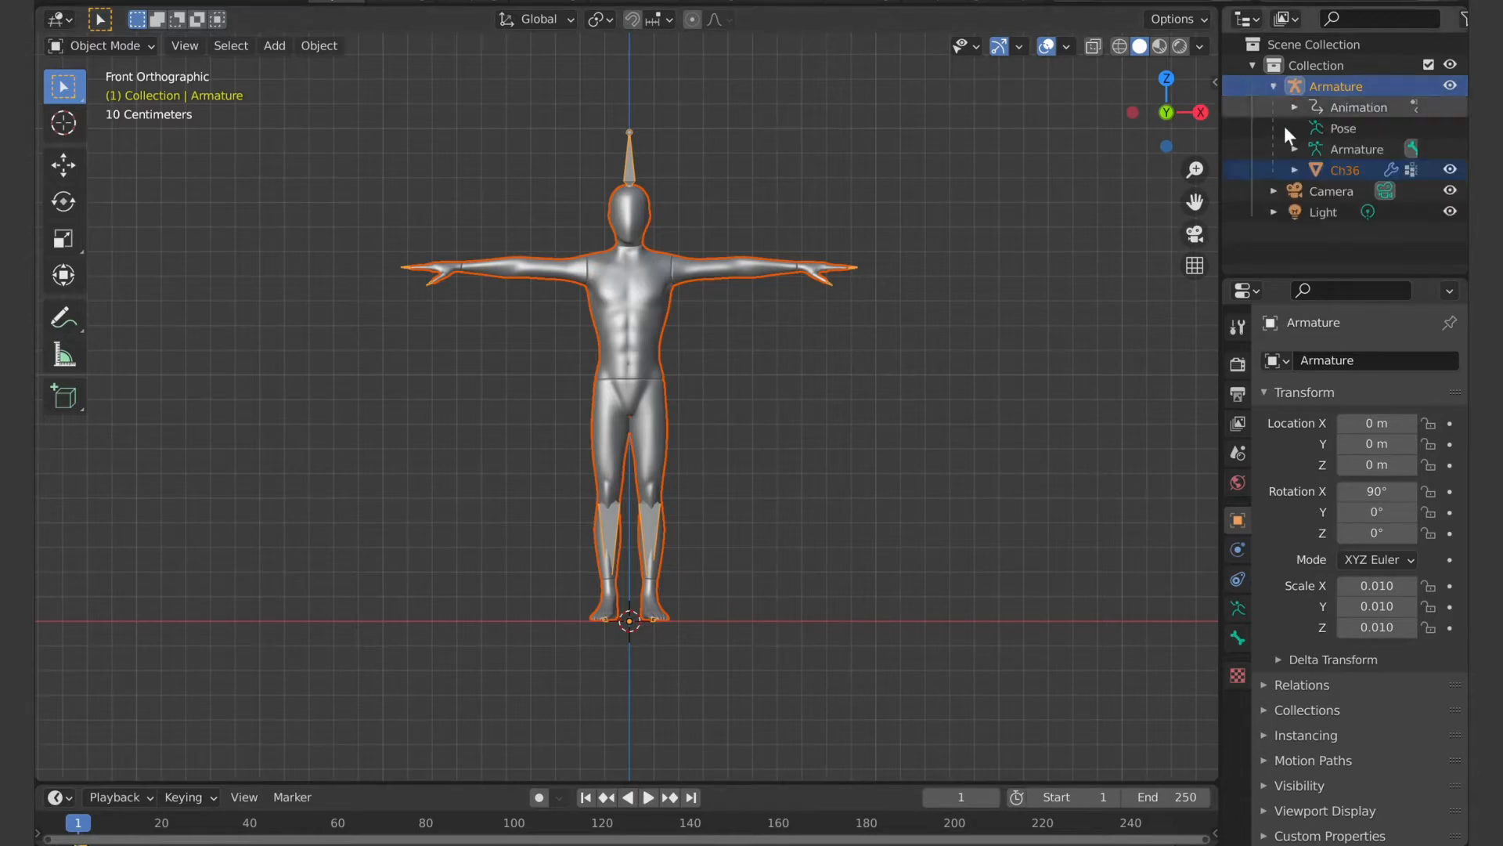
pyautogui.click(1320, 167)
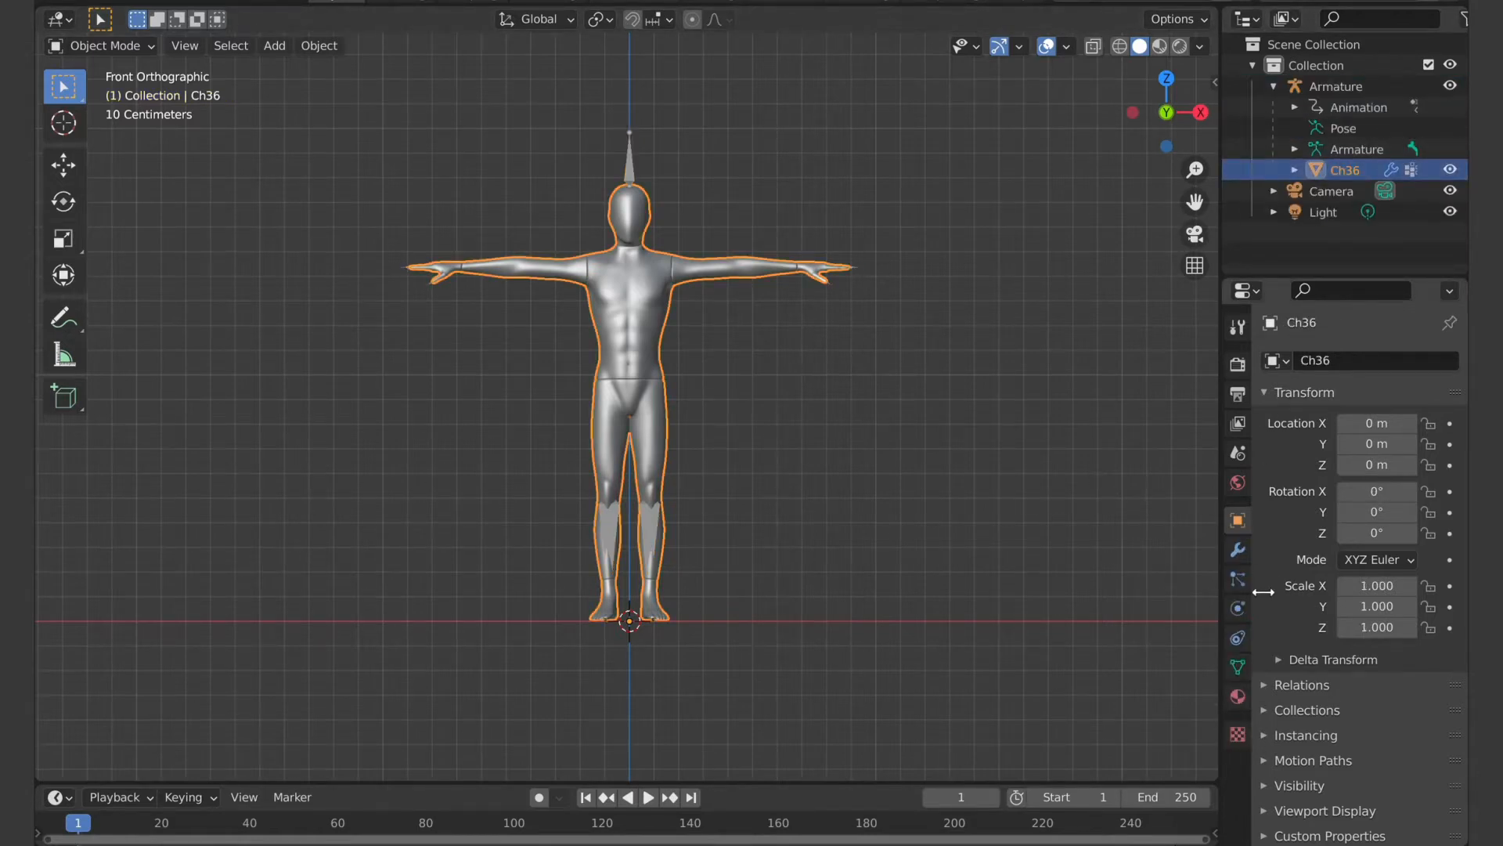
pyautogui.click(1238, 700)
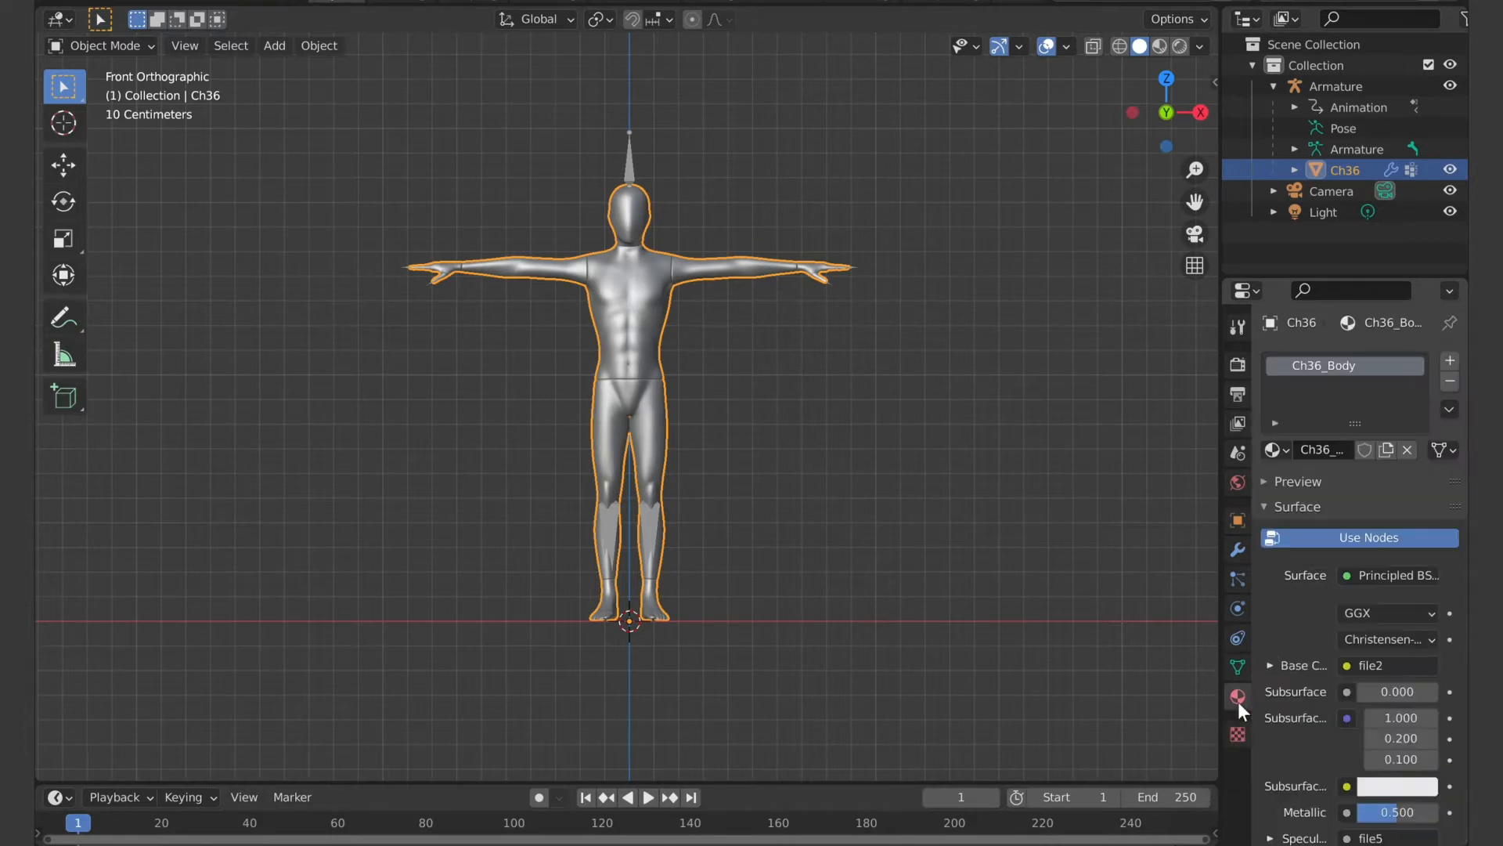
pyautogui.click(1445, 382)
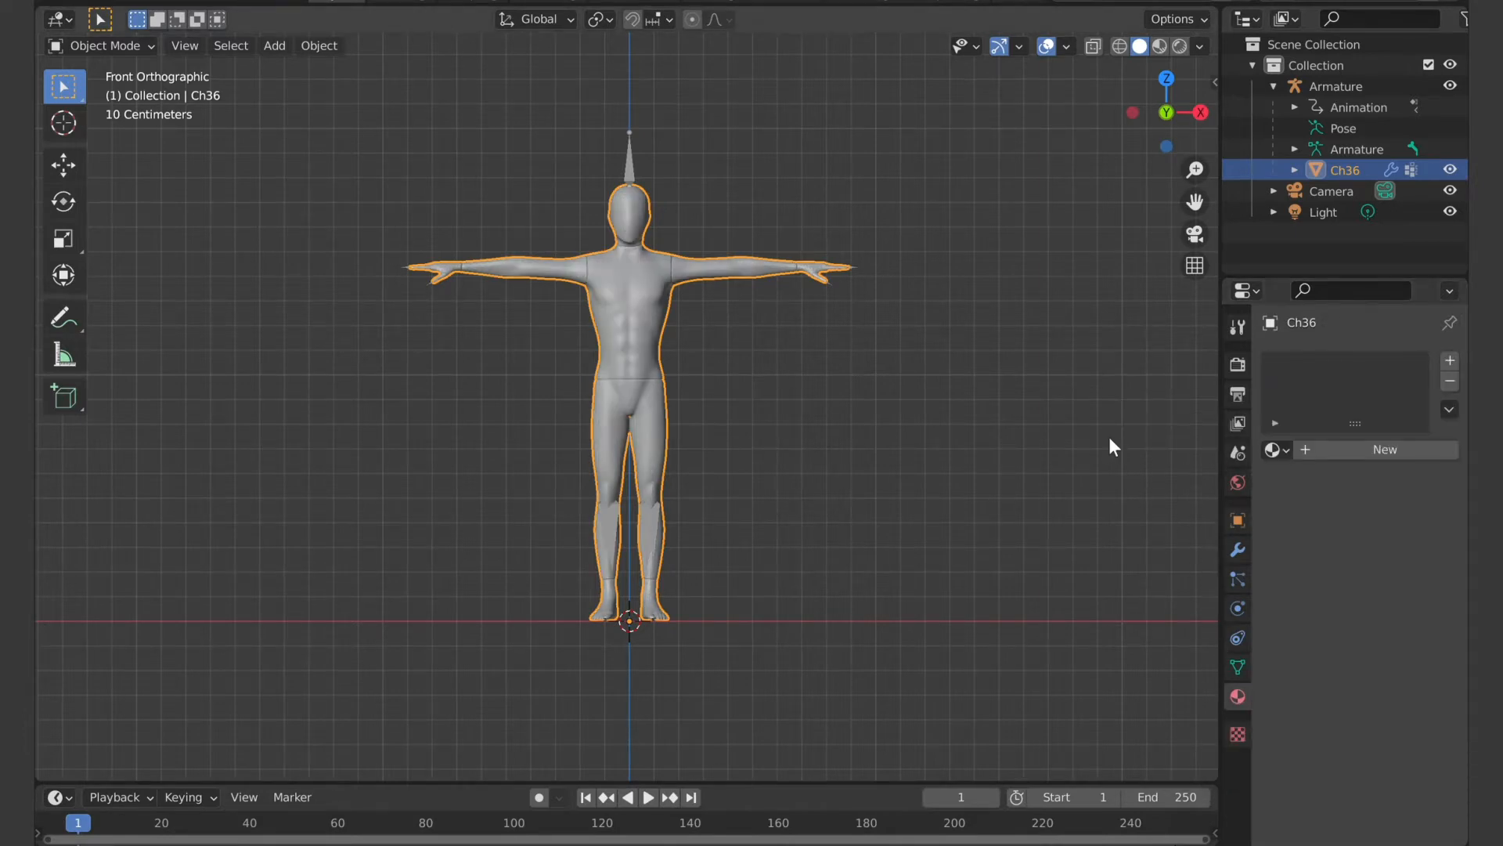
# Step: Add a Geometry Nodes modifier to the Ch36 mesh
pyautogui.click(1239, 549)
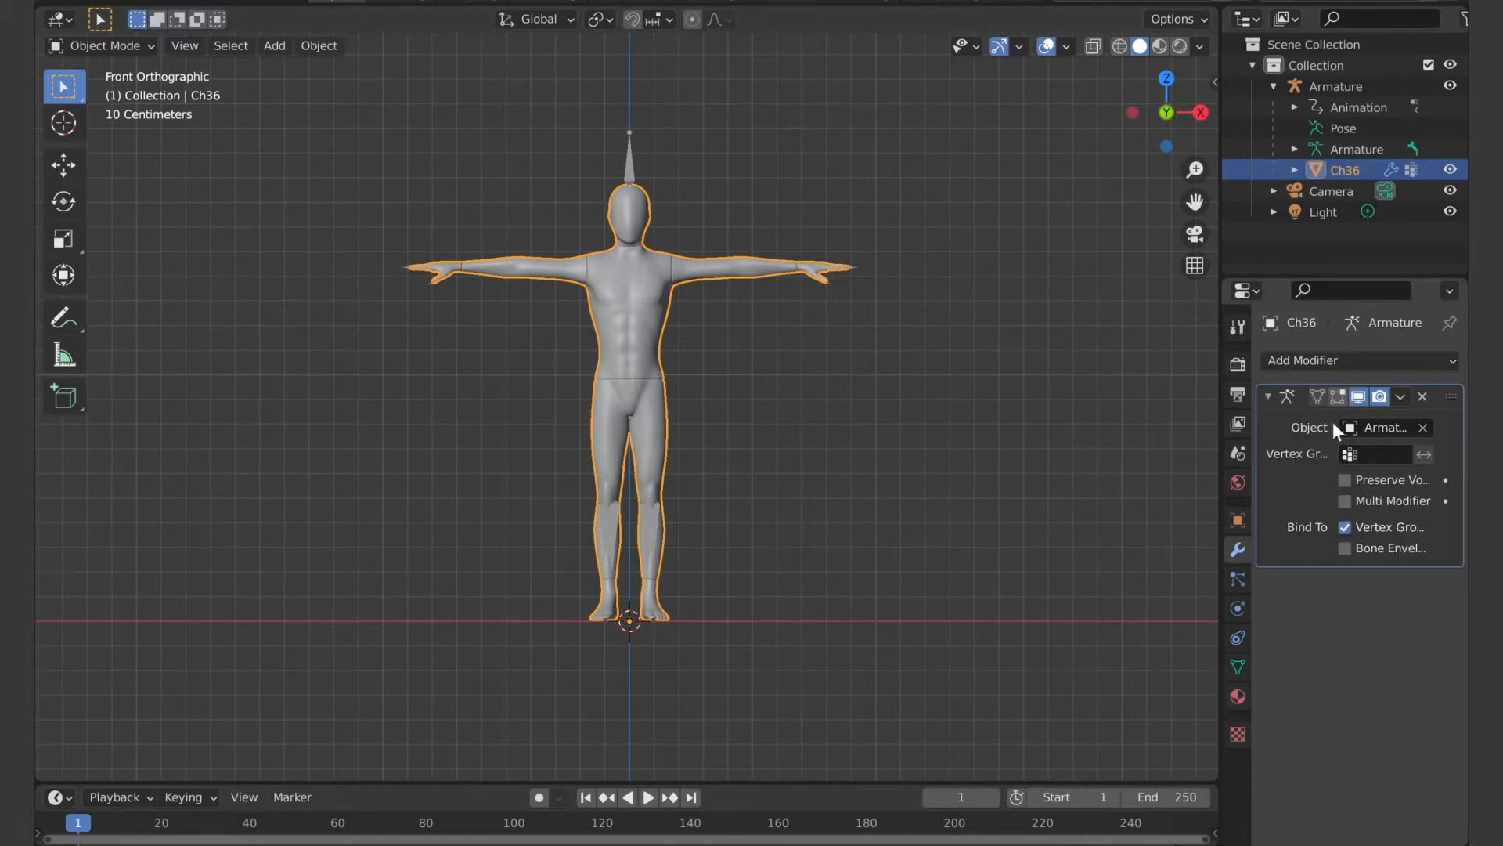
pyautogui.click(1330, 362)
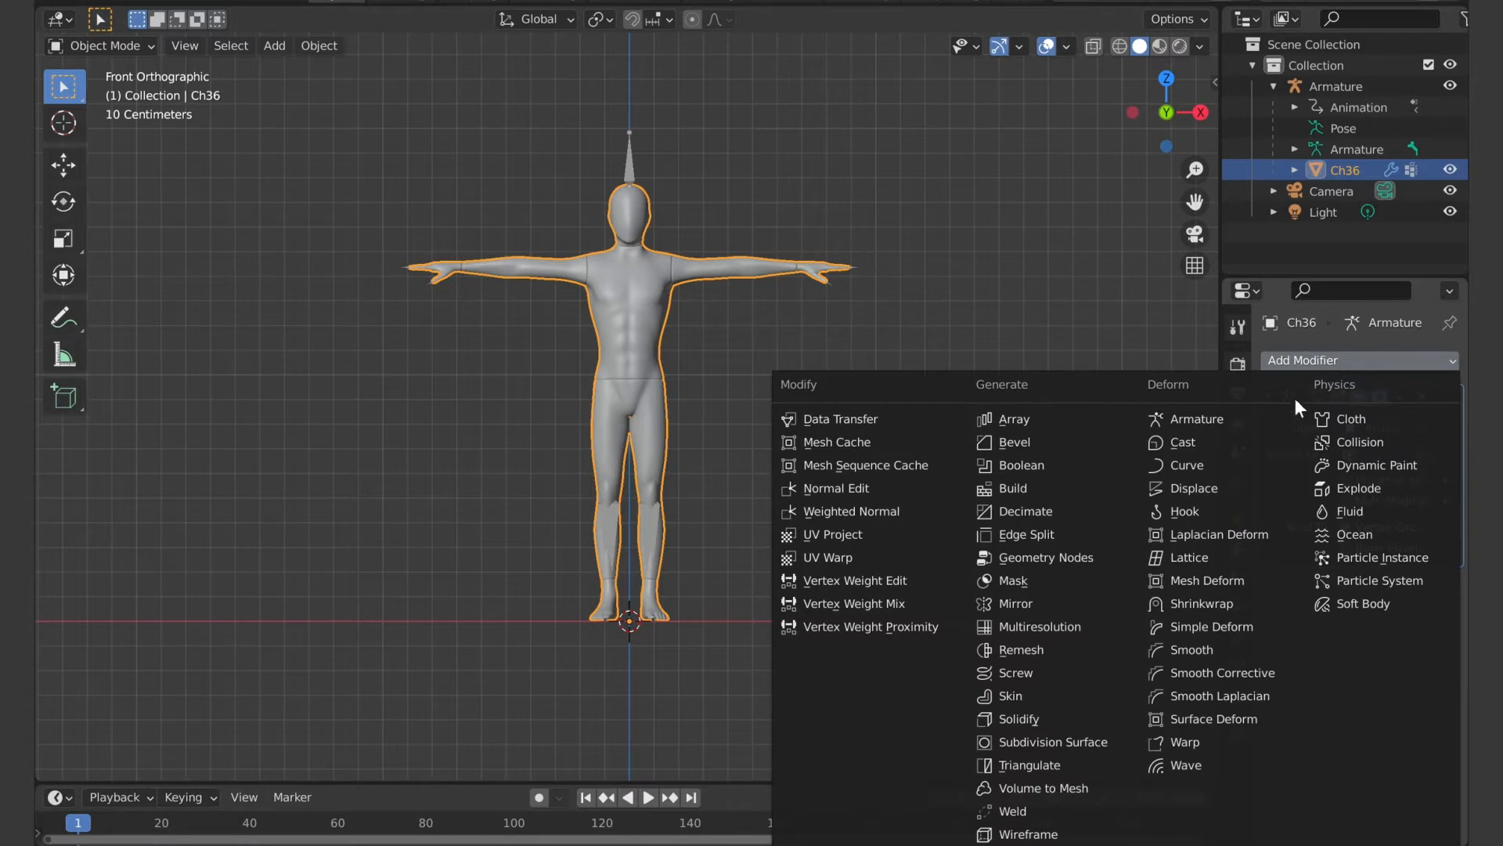
pyautogui.click(1068, 558)
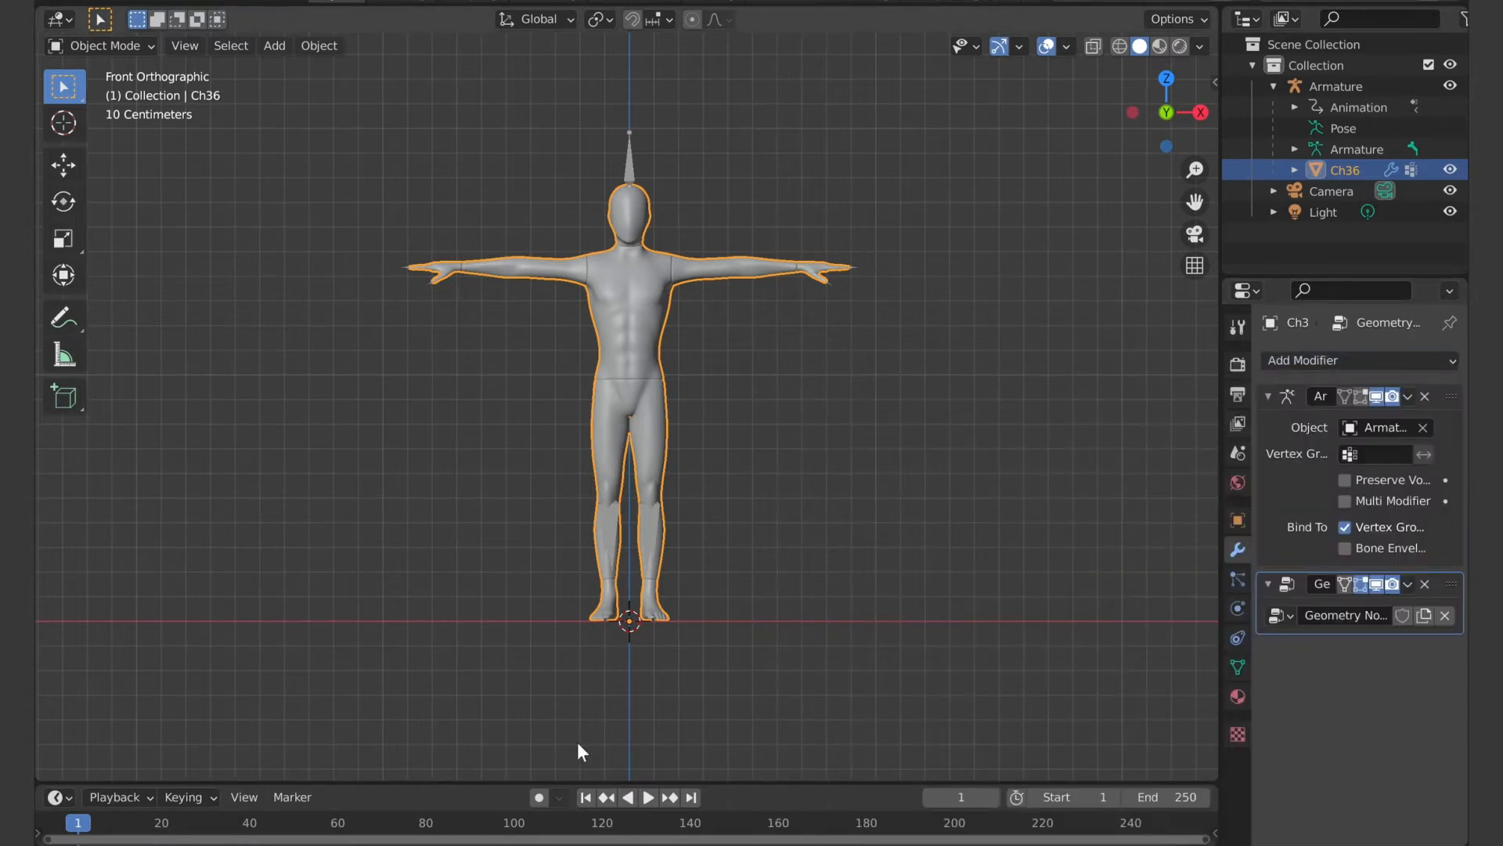
# Step: Enlarge the timeline area and turn it into a Geometry Node Editor
pyautogui.moveTo(396, 795); pyautogui.dragTo(408, 662)
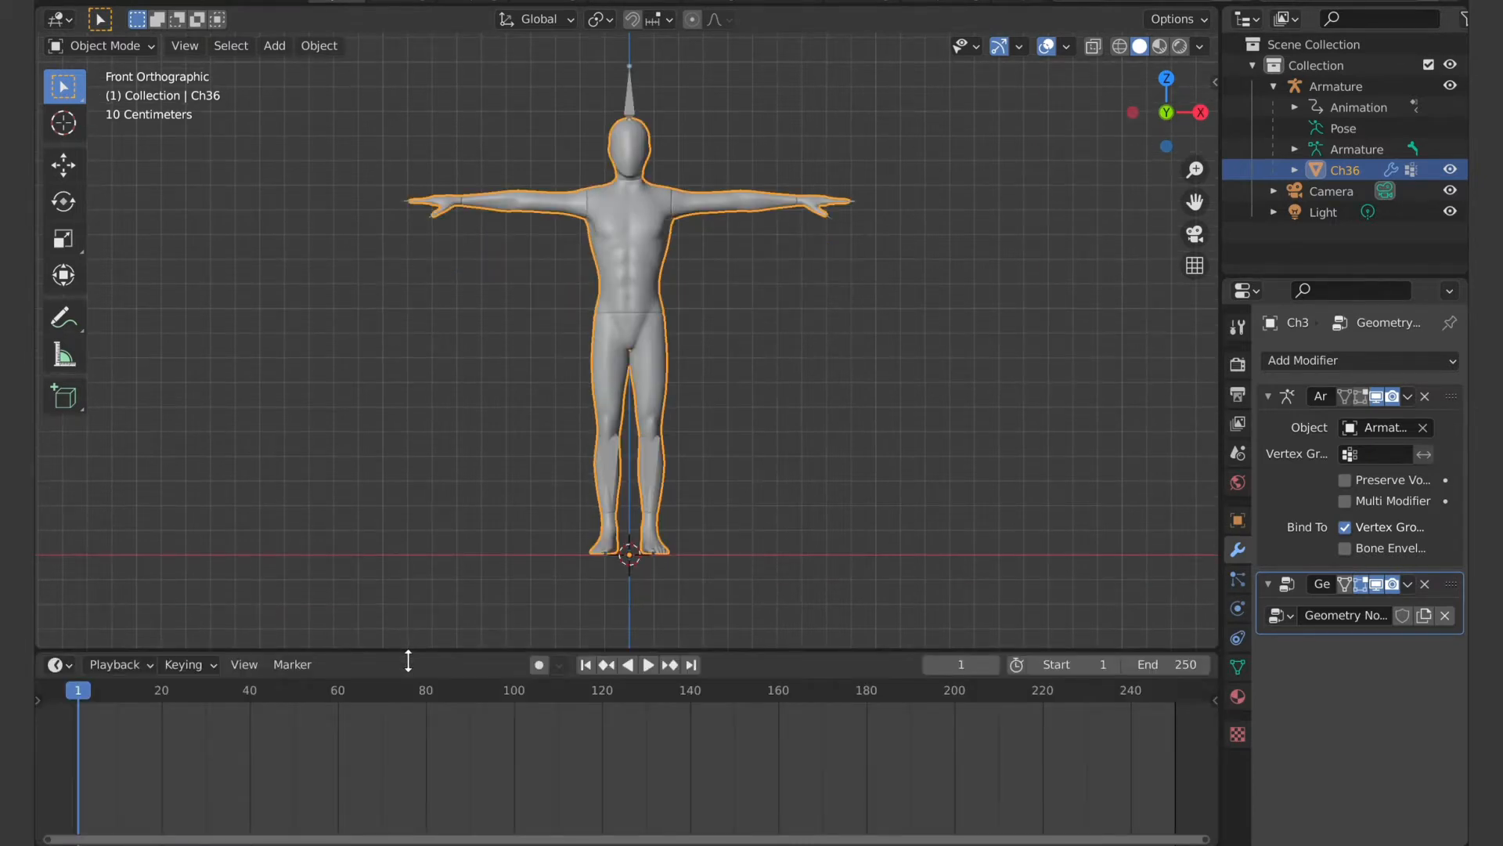
pyautogui.click(69, 664)
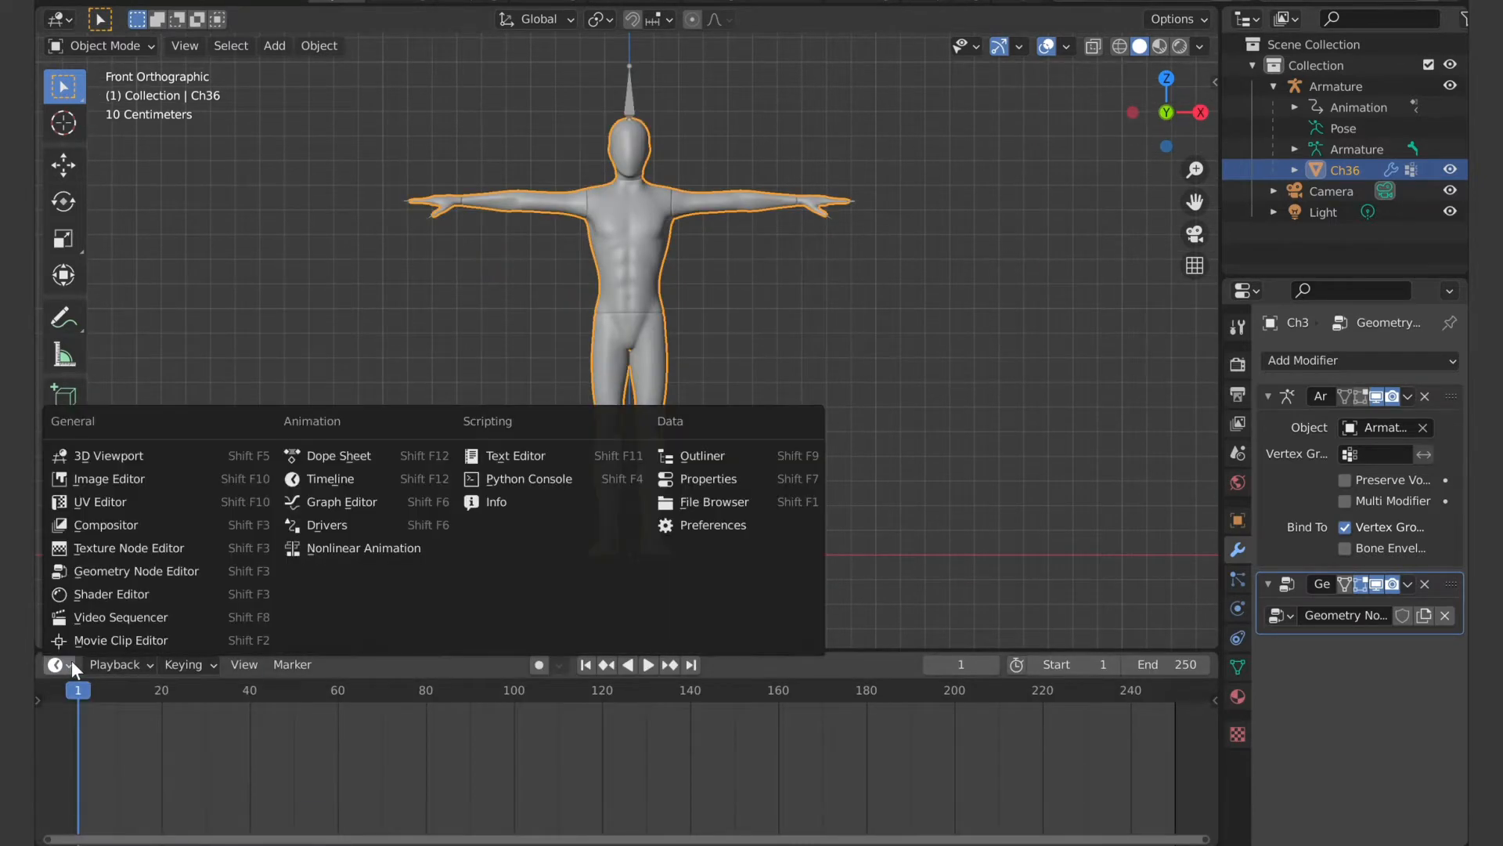
pyautogui.click(131, 576)
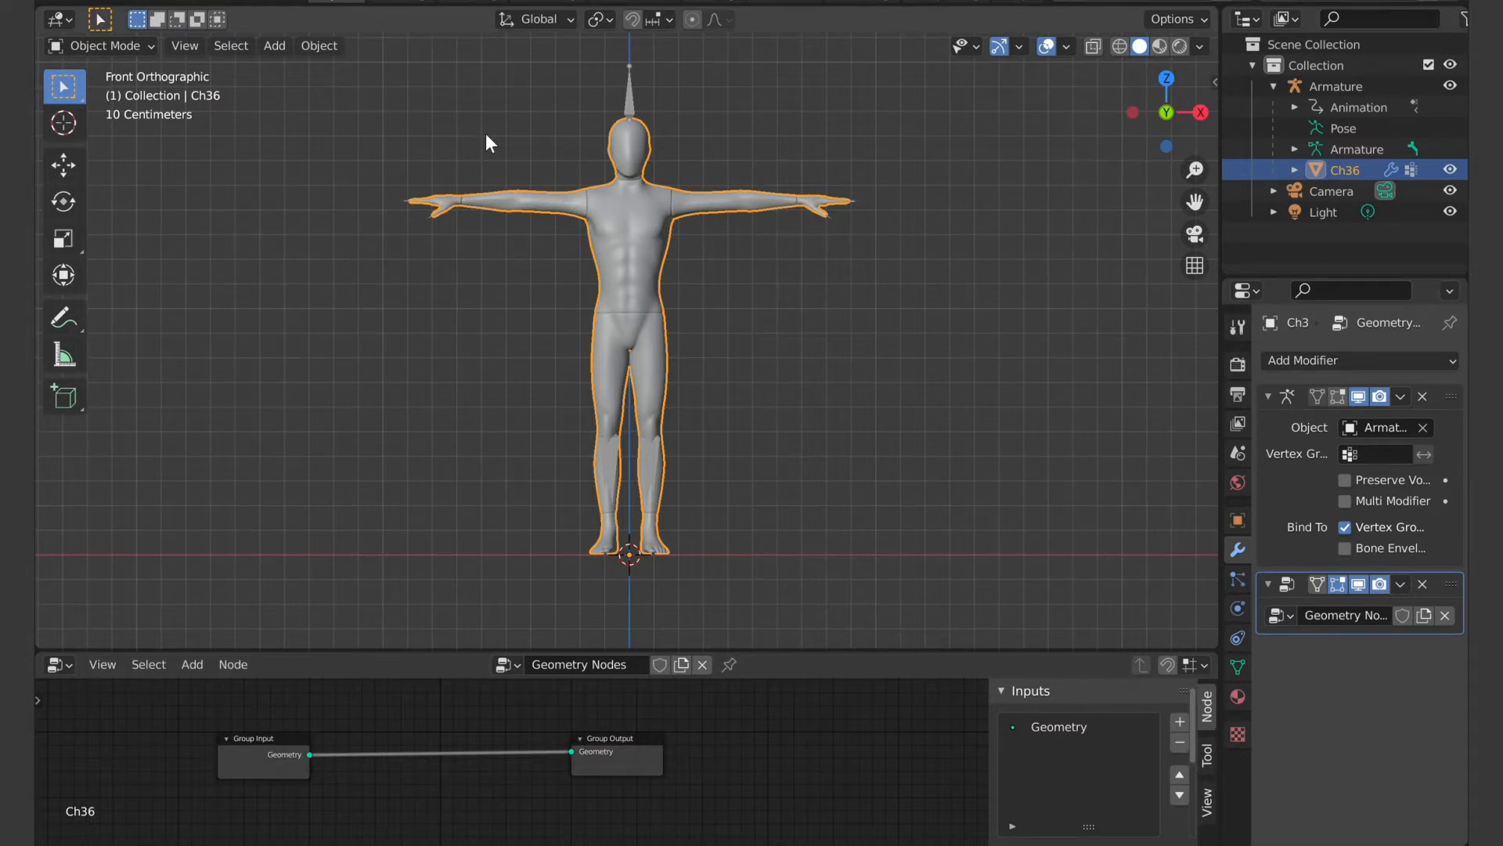
# Step: Add a UV sphere and move it along the X axis until it is clear of the character
pyautogui.hotkey('shift', 'a')
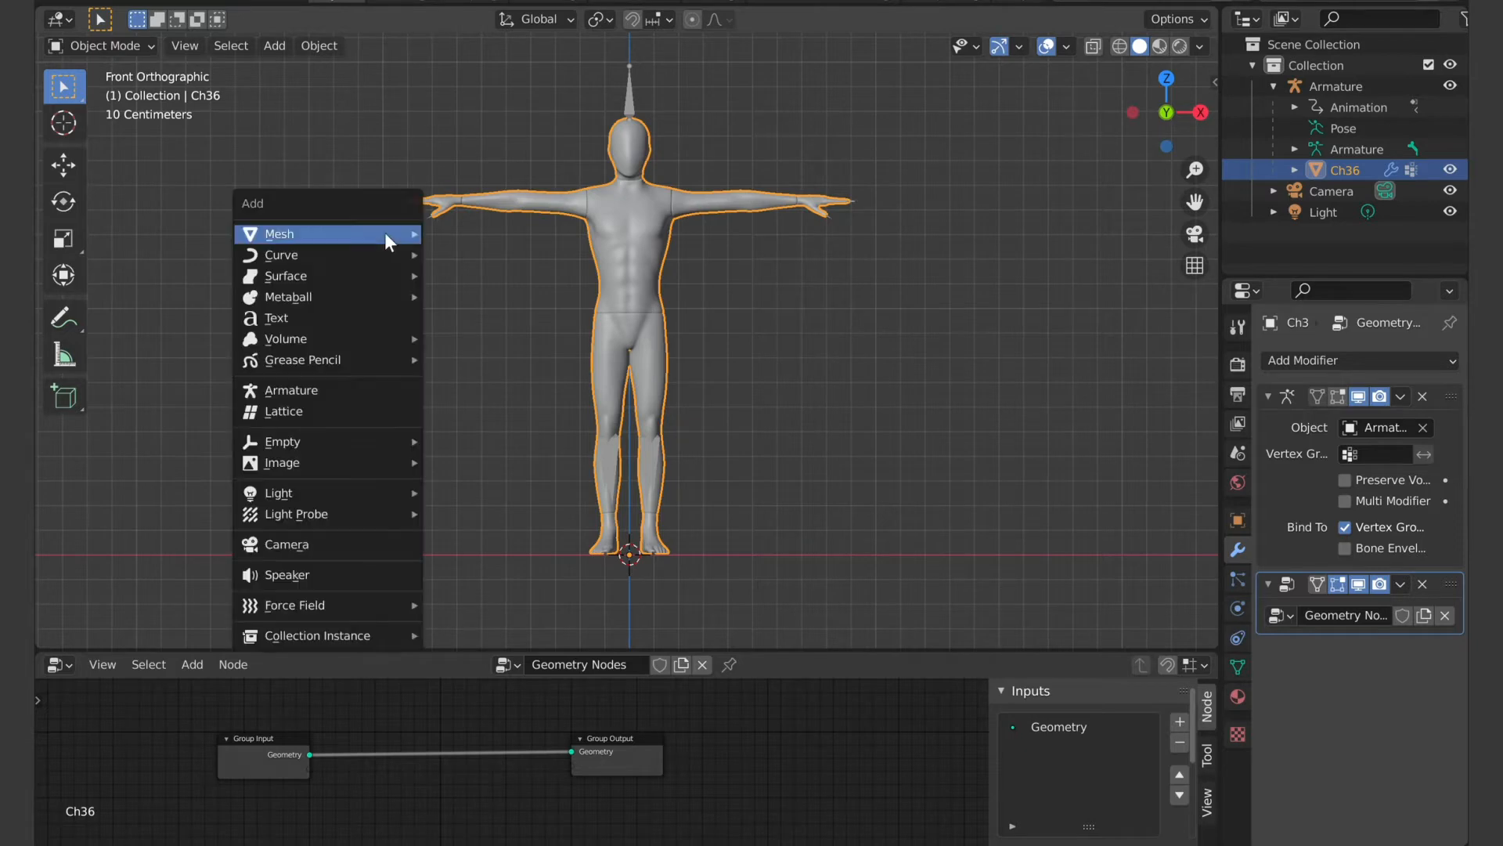
pyautogui.moveTo(385, 233)
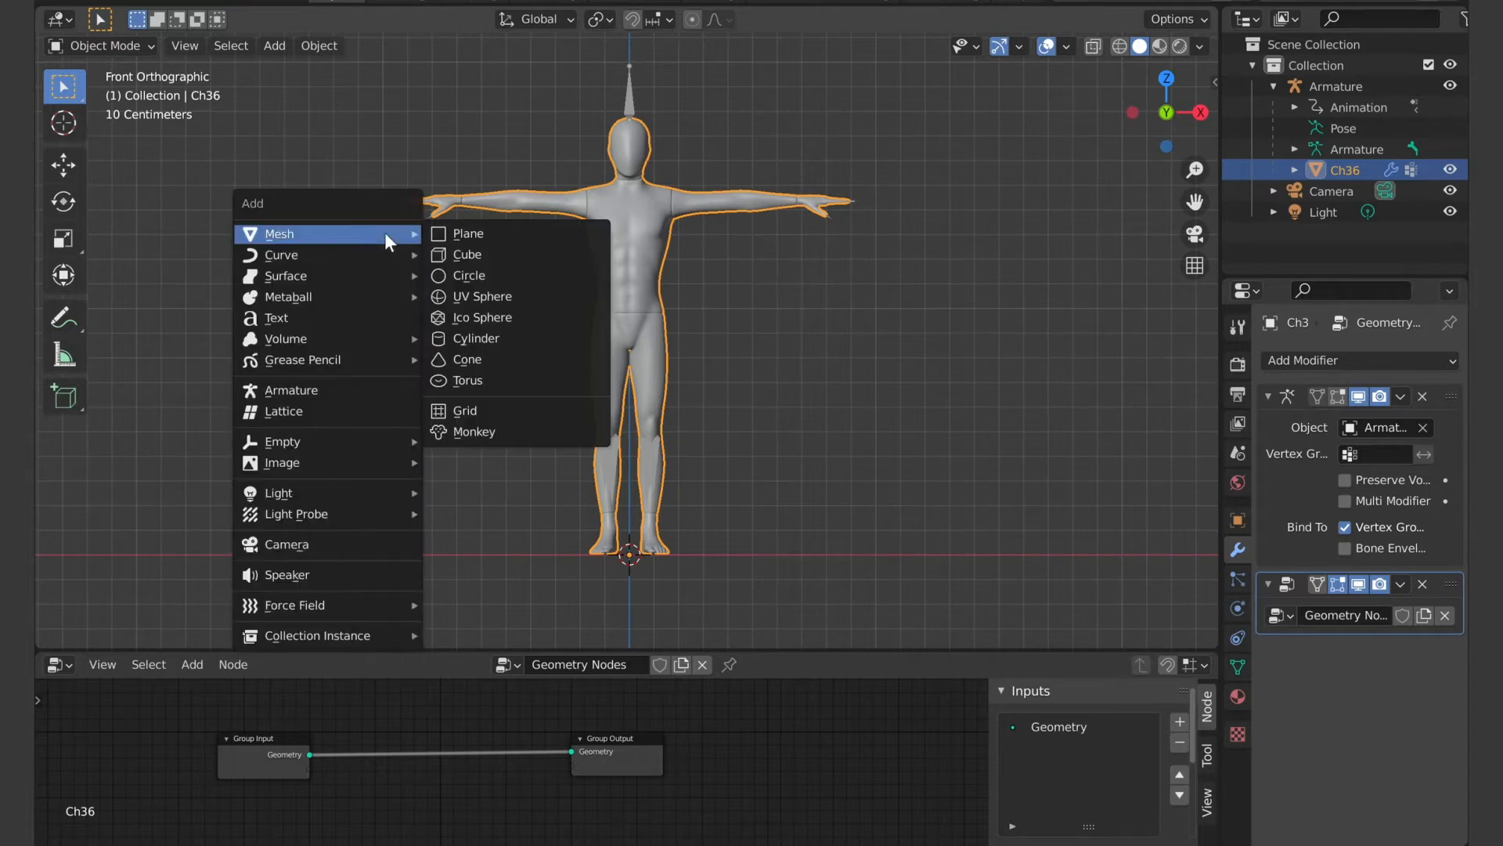
pyautogui.click(486, 299)
pyautogui.press('g')
pyautogui.press('x')
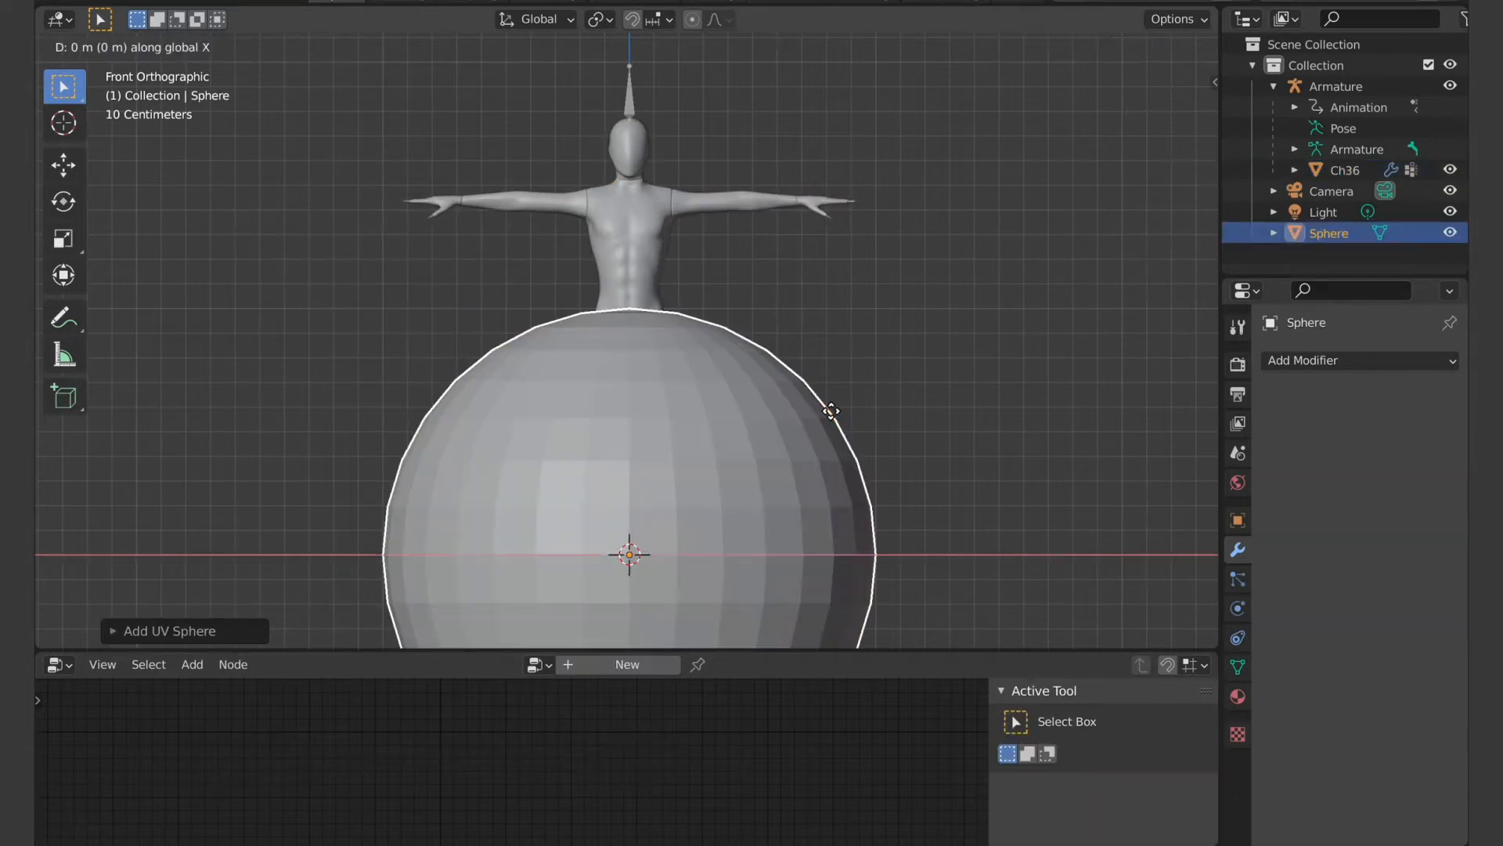
pyautogui.click(356, 378)
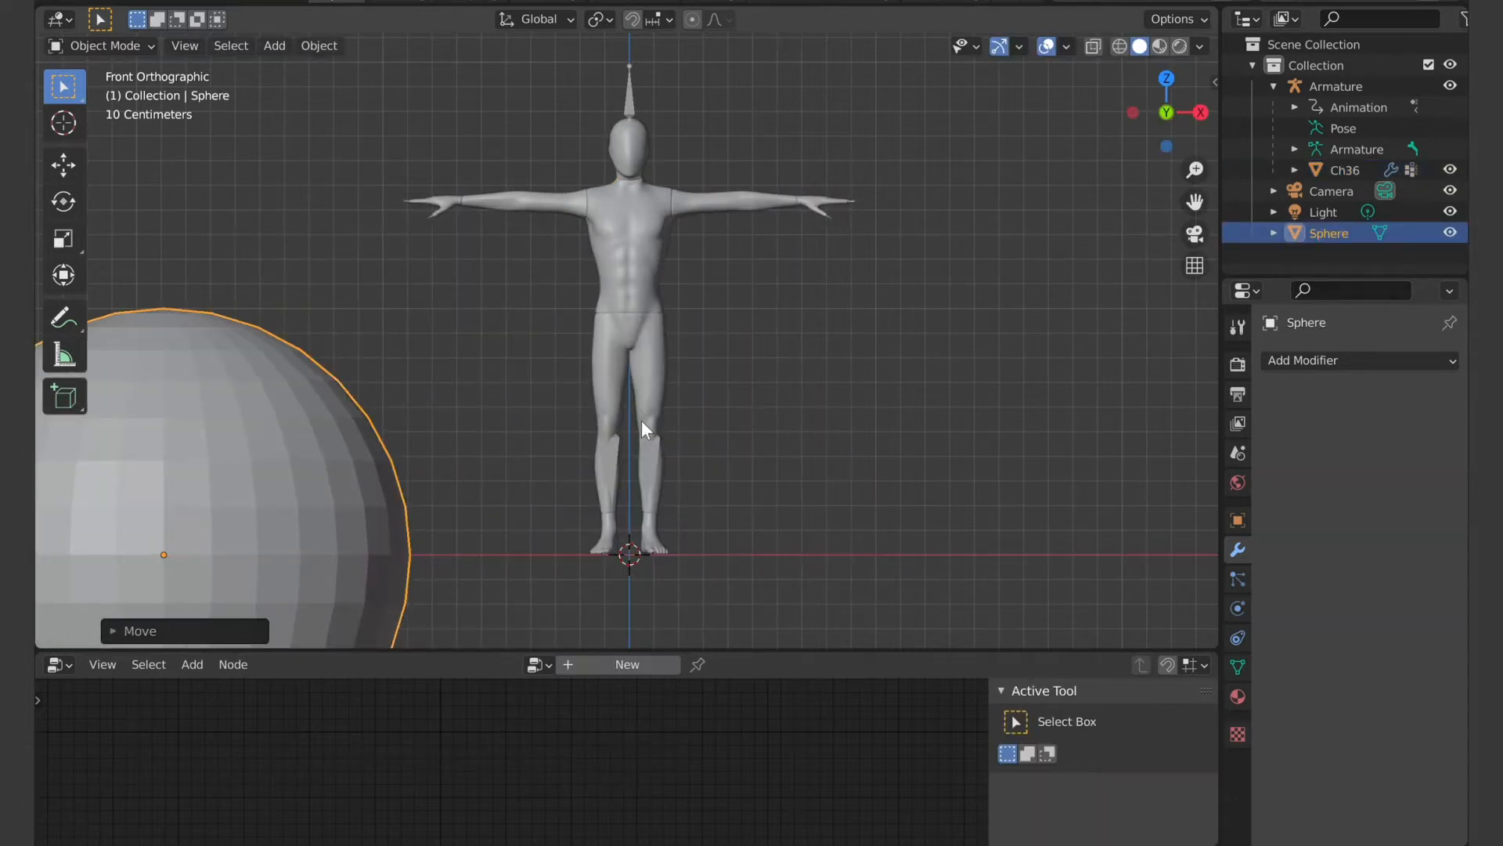
# Step: Give the sphere a Subdivision Surface modifier and shade it smooth
pyautogui.click(1331, 360)
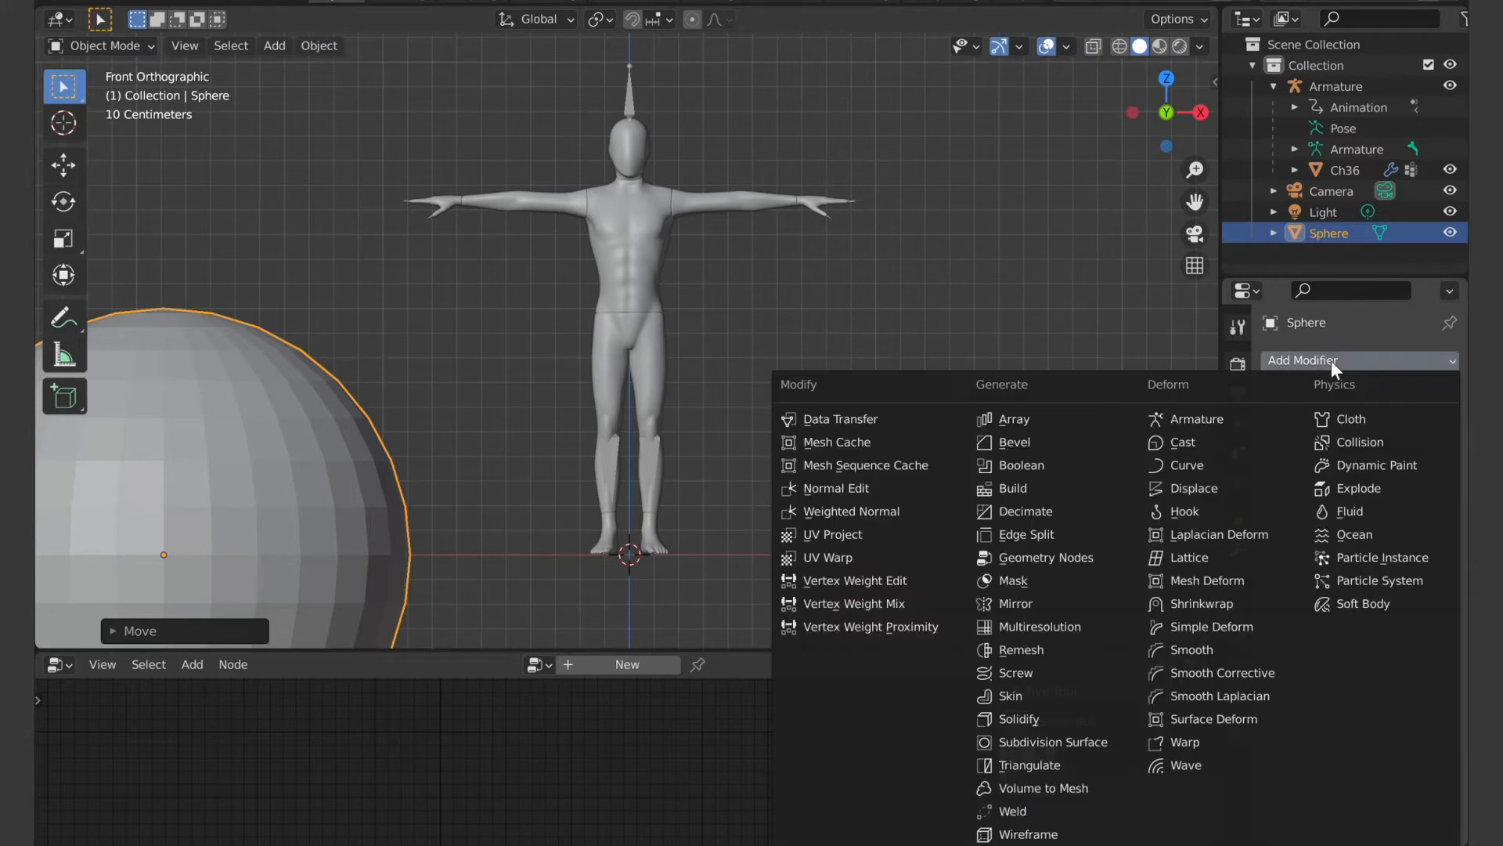
pyautogui.click(1035, 742)
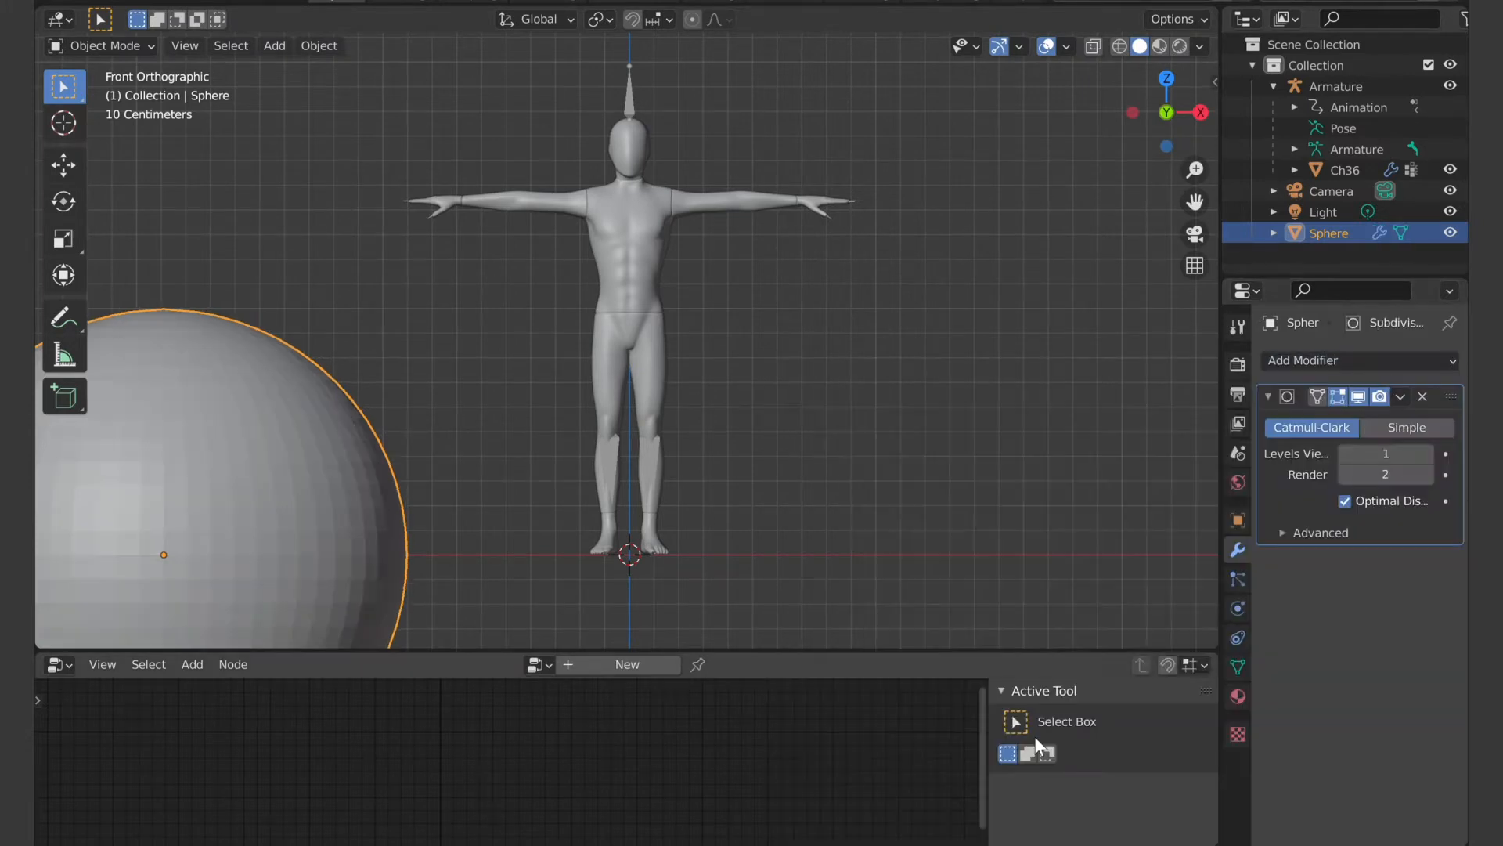
pyautogui.rightClick(236, 510)
pyautogui.click(236, 503)
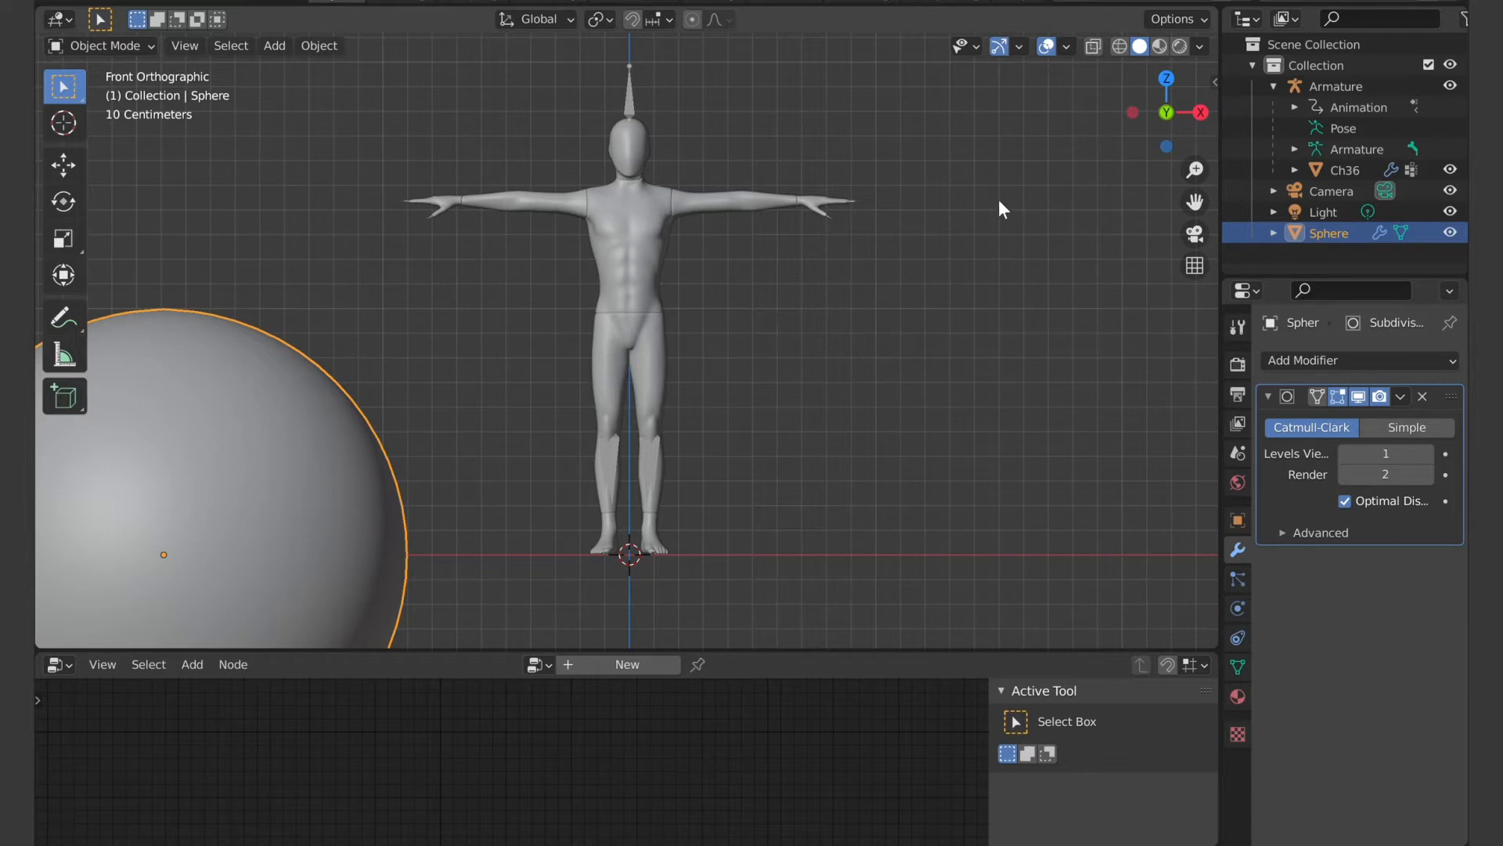
# Step: Hide the armature and insert a Point Distribute node between Group Input and Group Output in the Ch36 node tree
pyautogui.click(1448, 86)
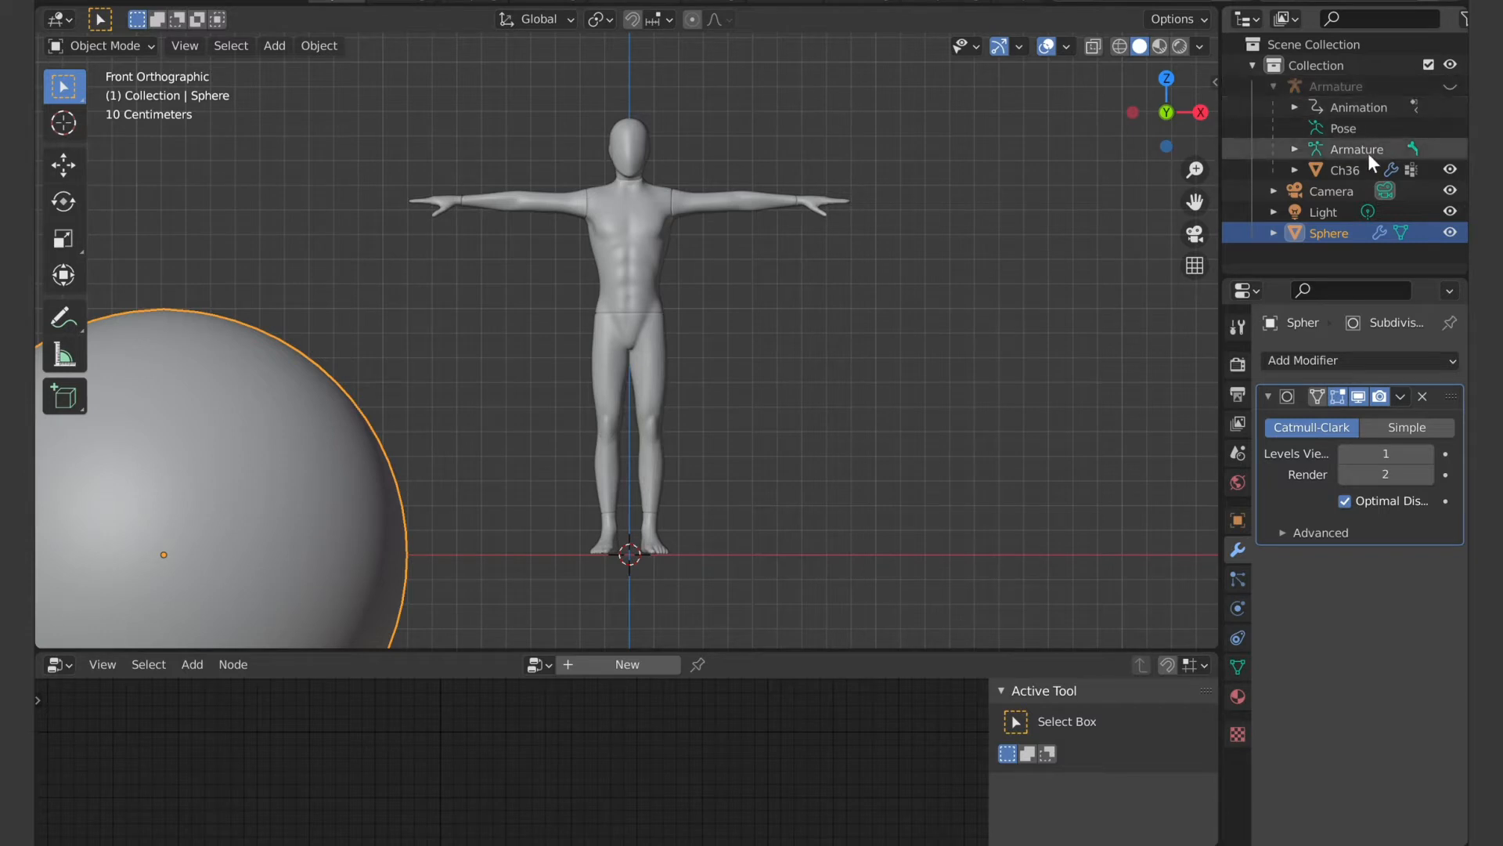
pyautogui.click(1360, 171)
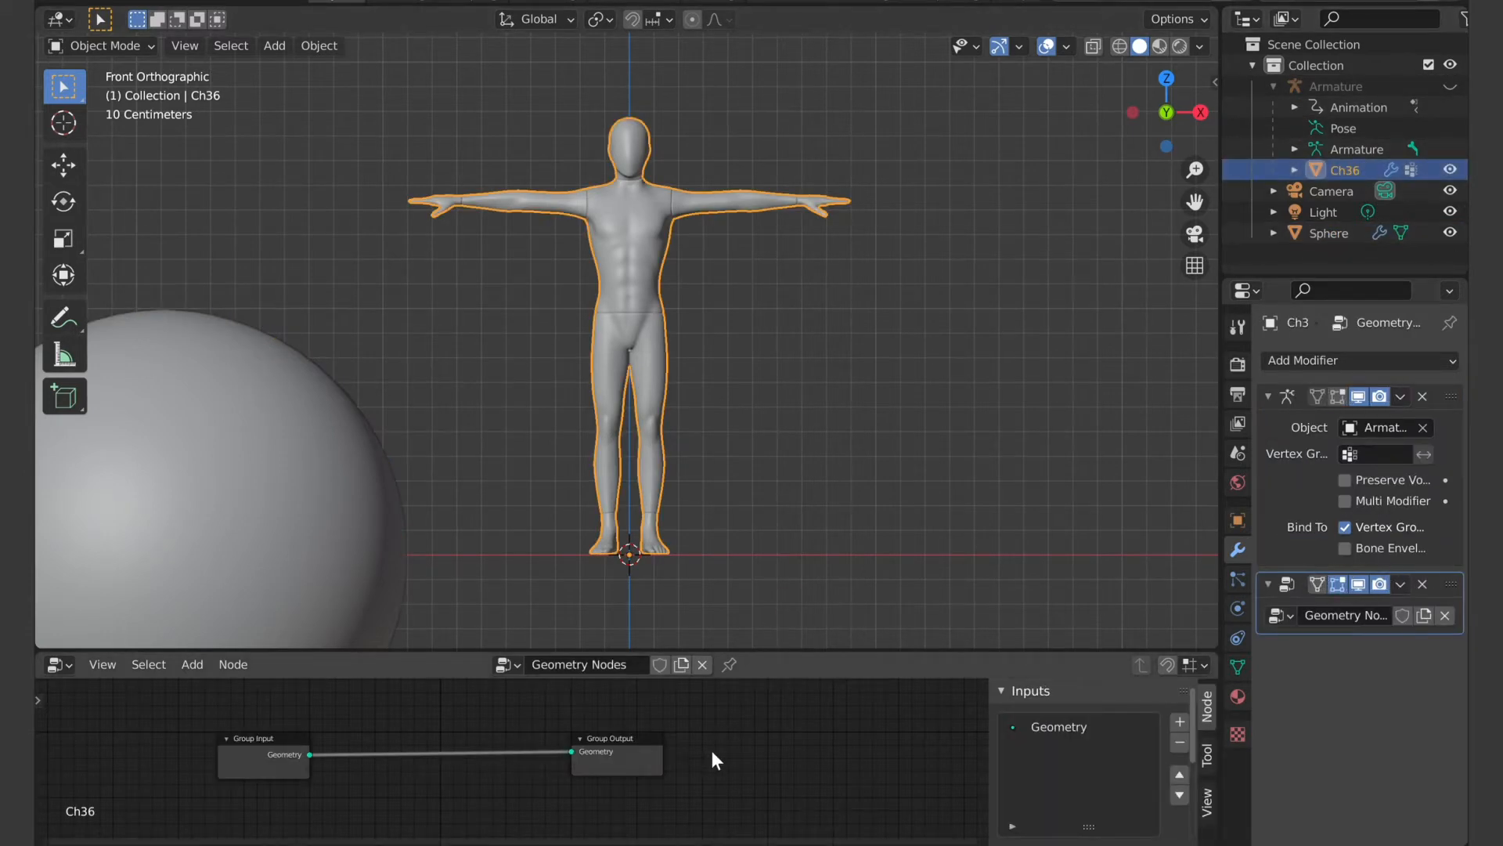
pyautogui.hotkey('shift', 'a')
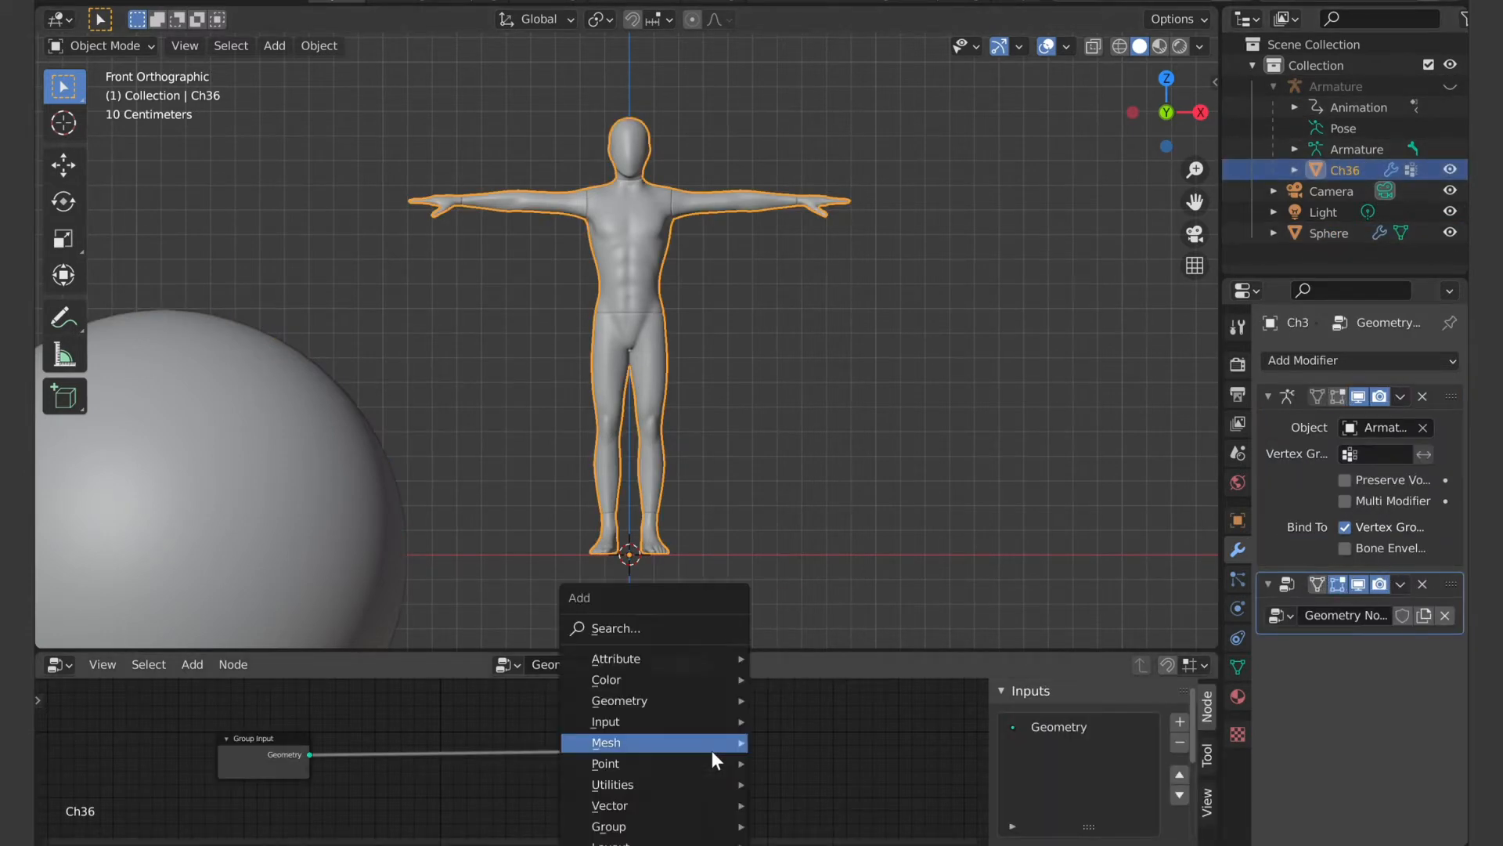
pyautogui.click(680, 631)
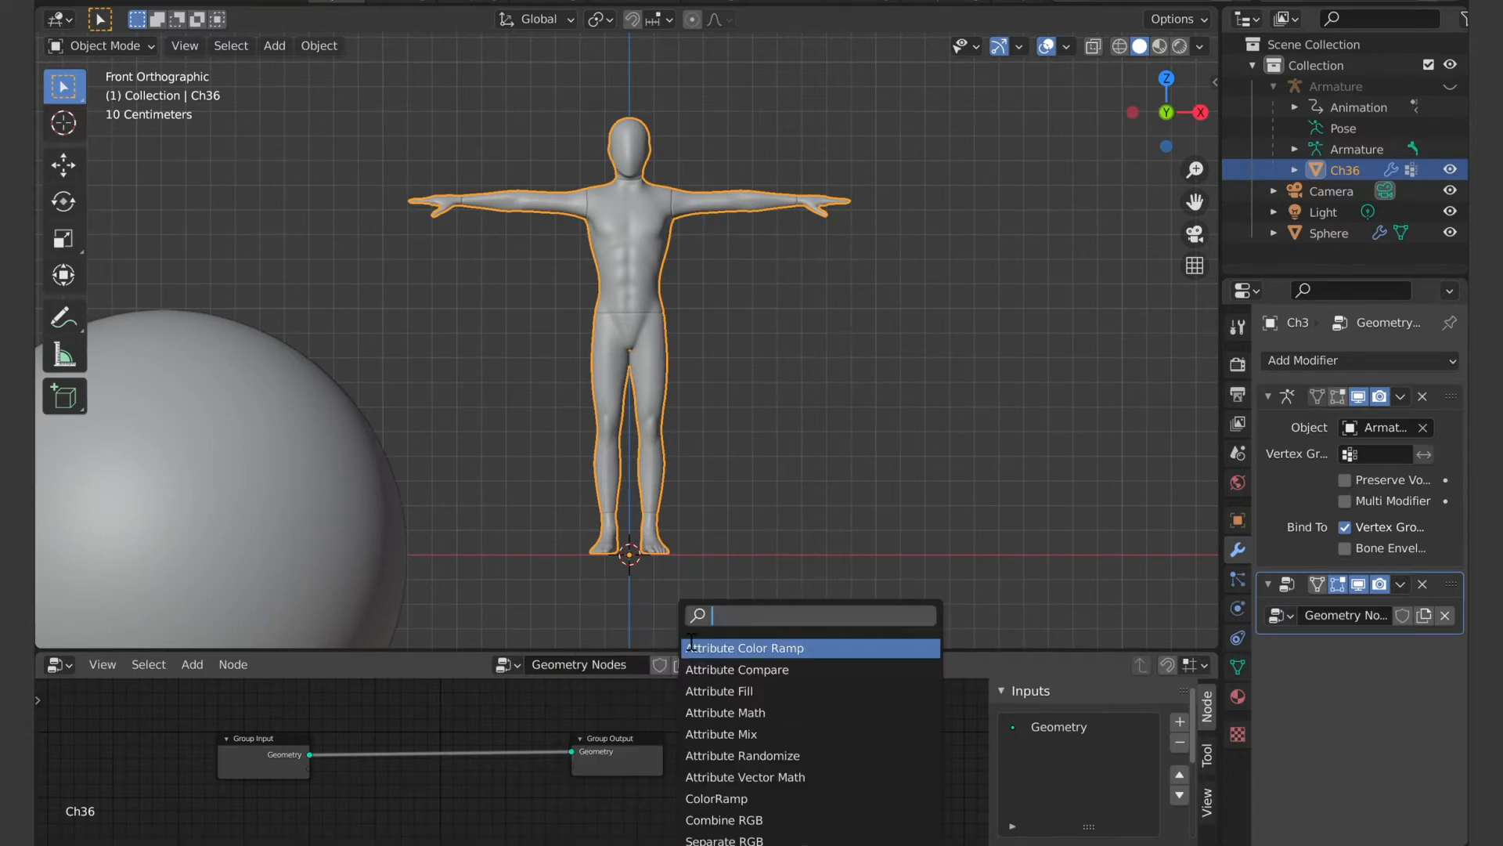
pyautogui.write('point')
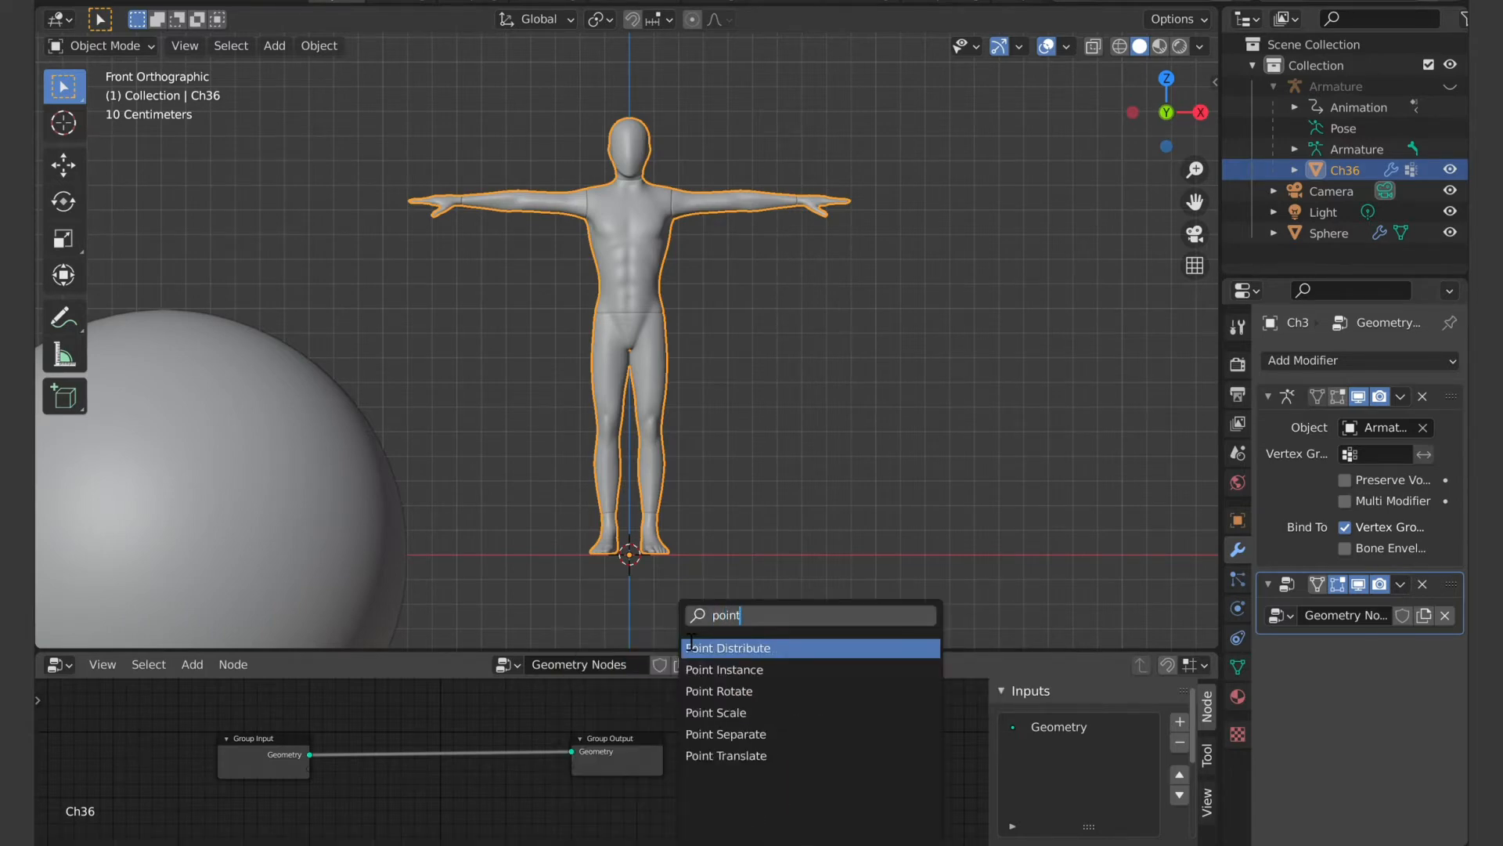
pyautogui.click(718, 650)
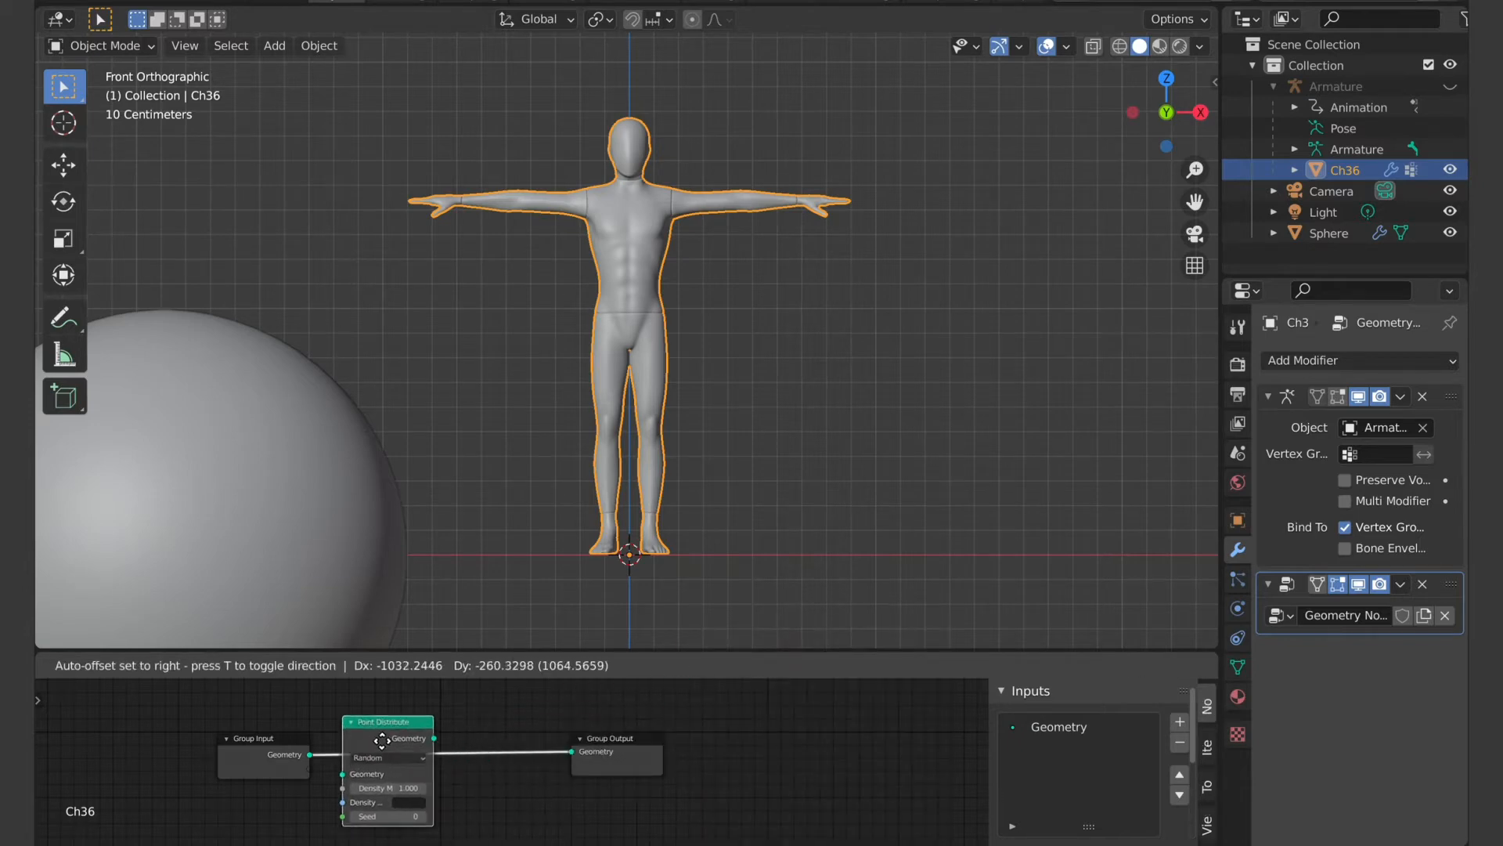
pyautogui.click(372, 728)
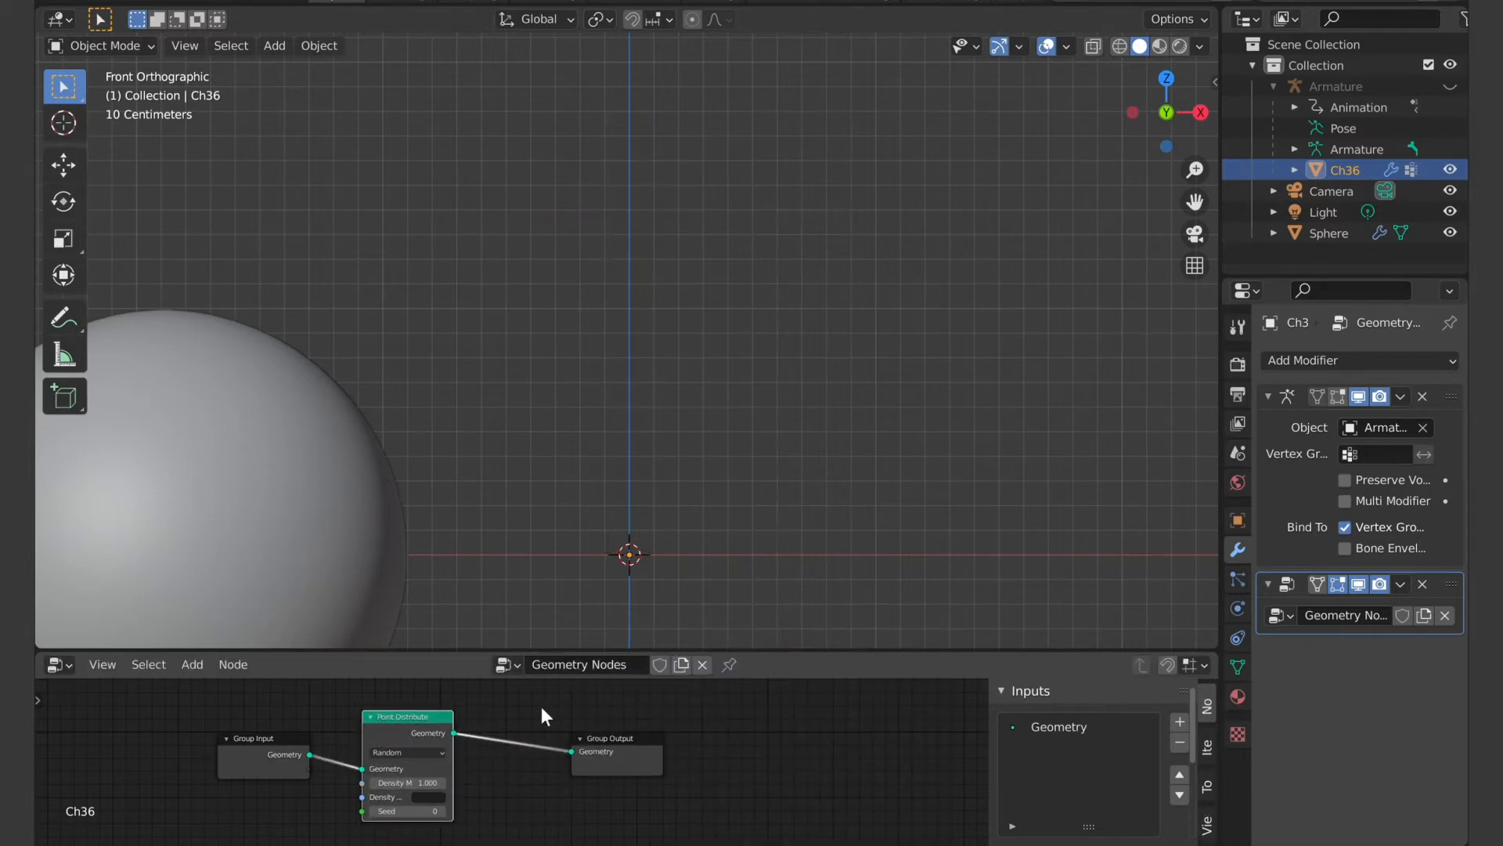
# Step: Insert a Point Instance node between the Point Distribute and Group Output nodes
pyautogui.hotkey('shift', 'a')
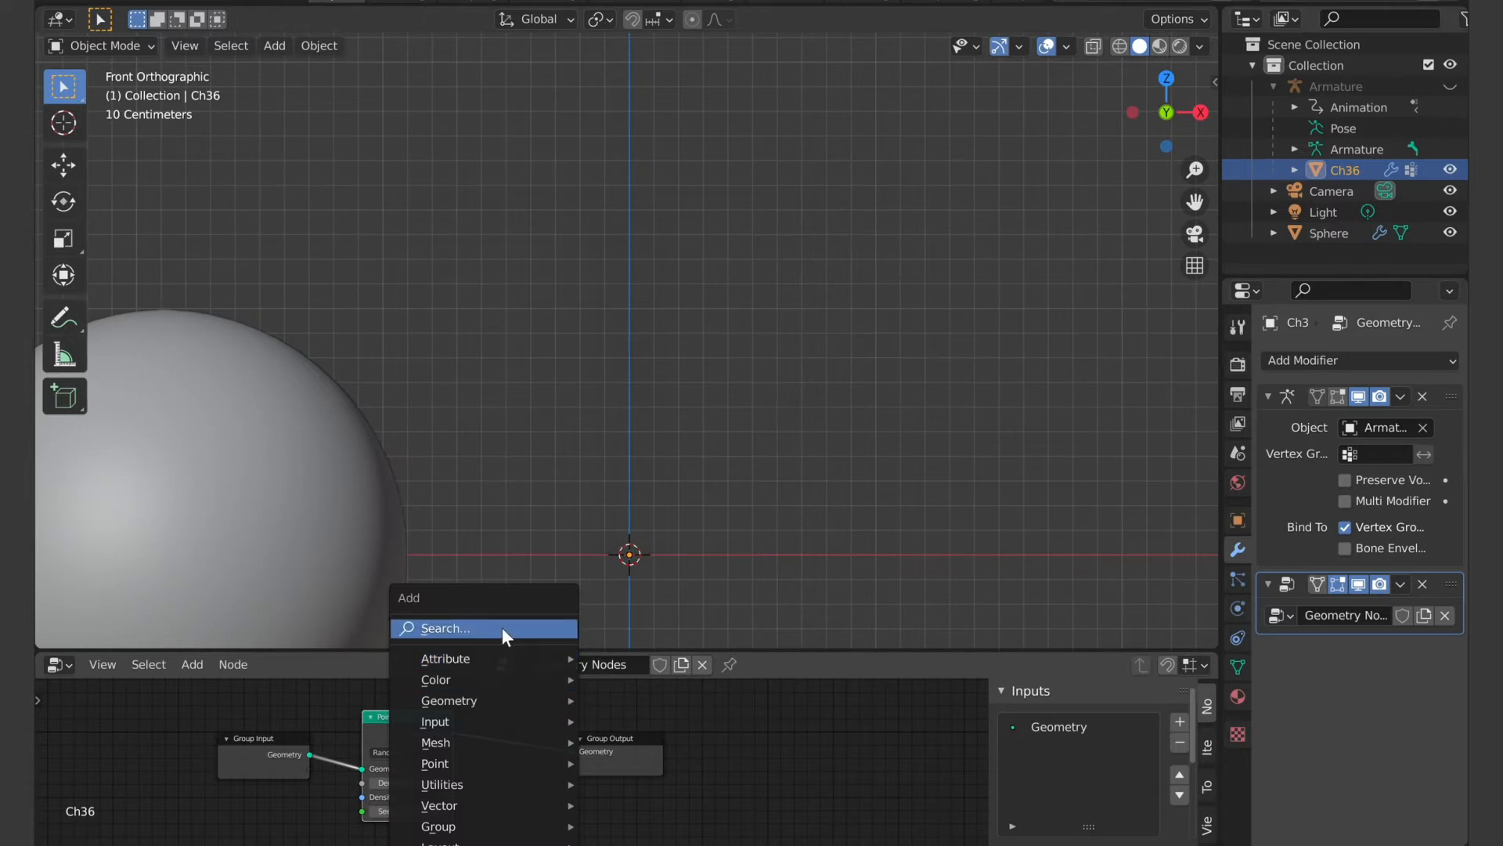
pyautogui.click(501, 627)
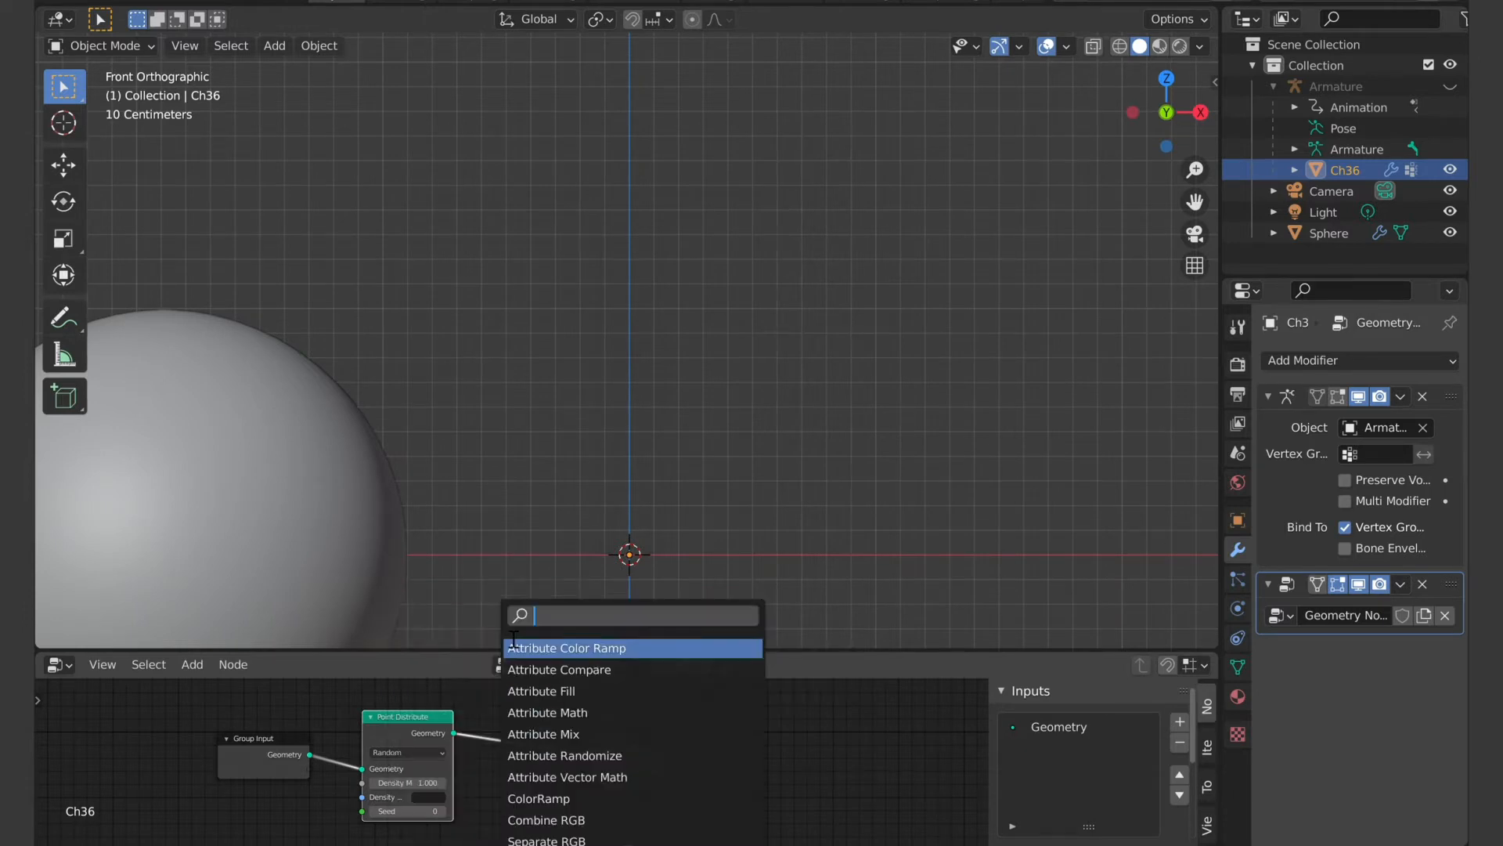
pyautogui.write('point')
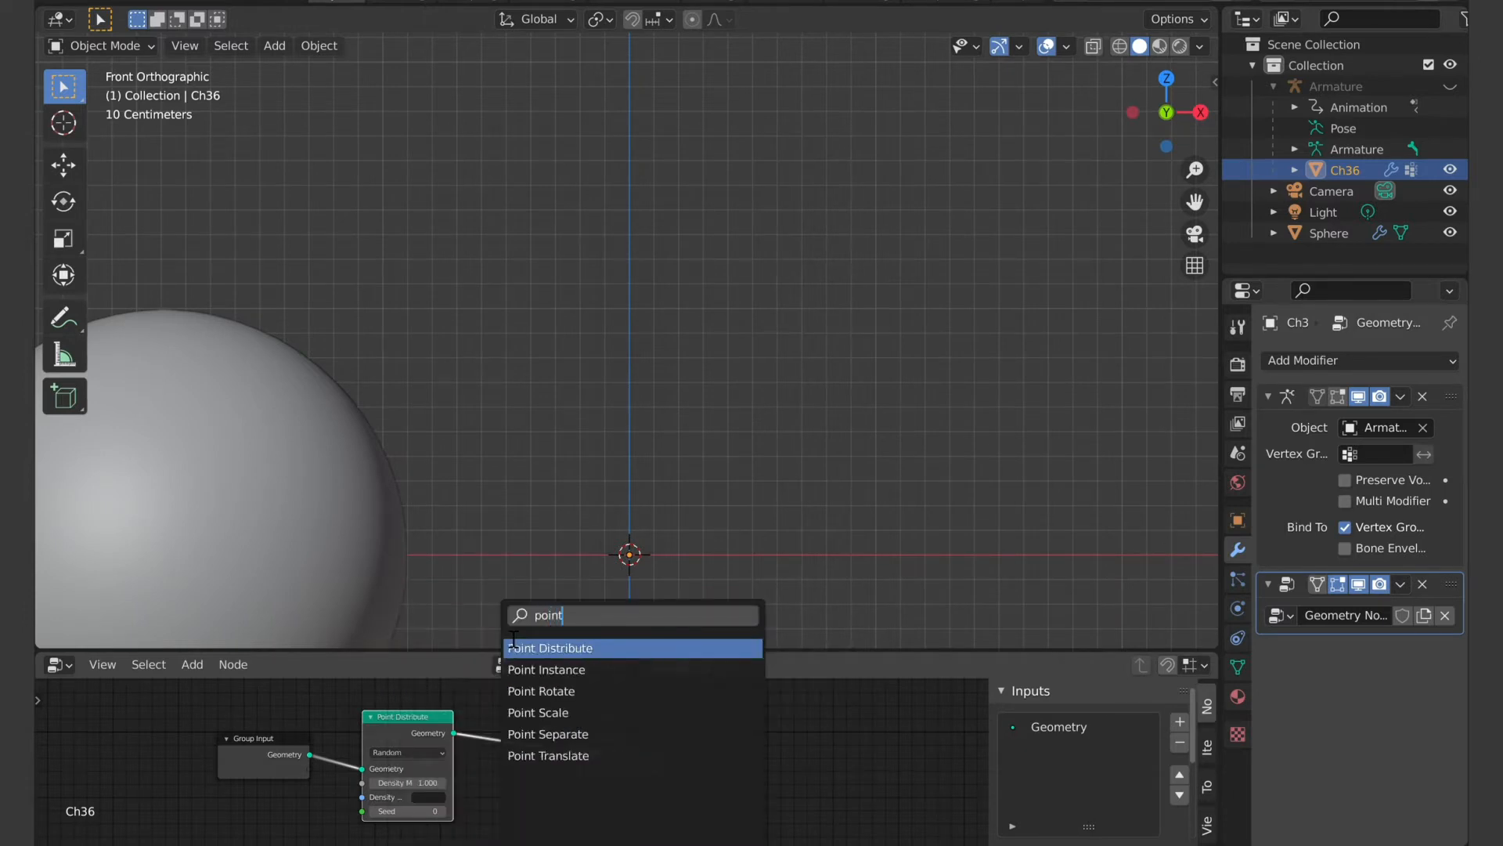
pyautogui.click(546, 670)
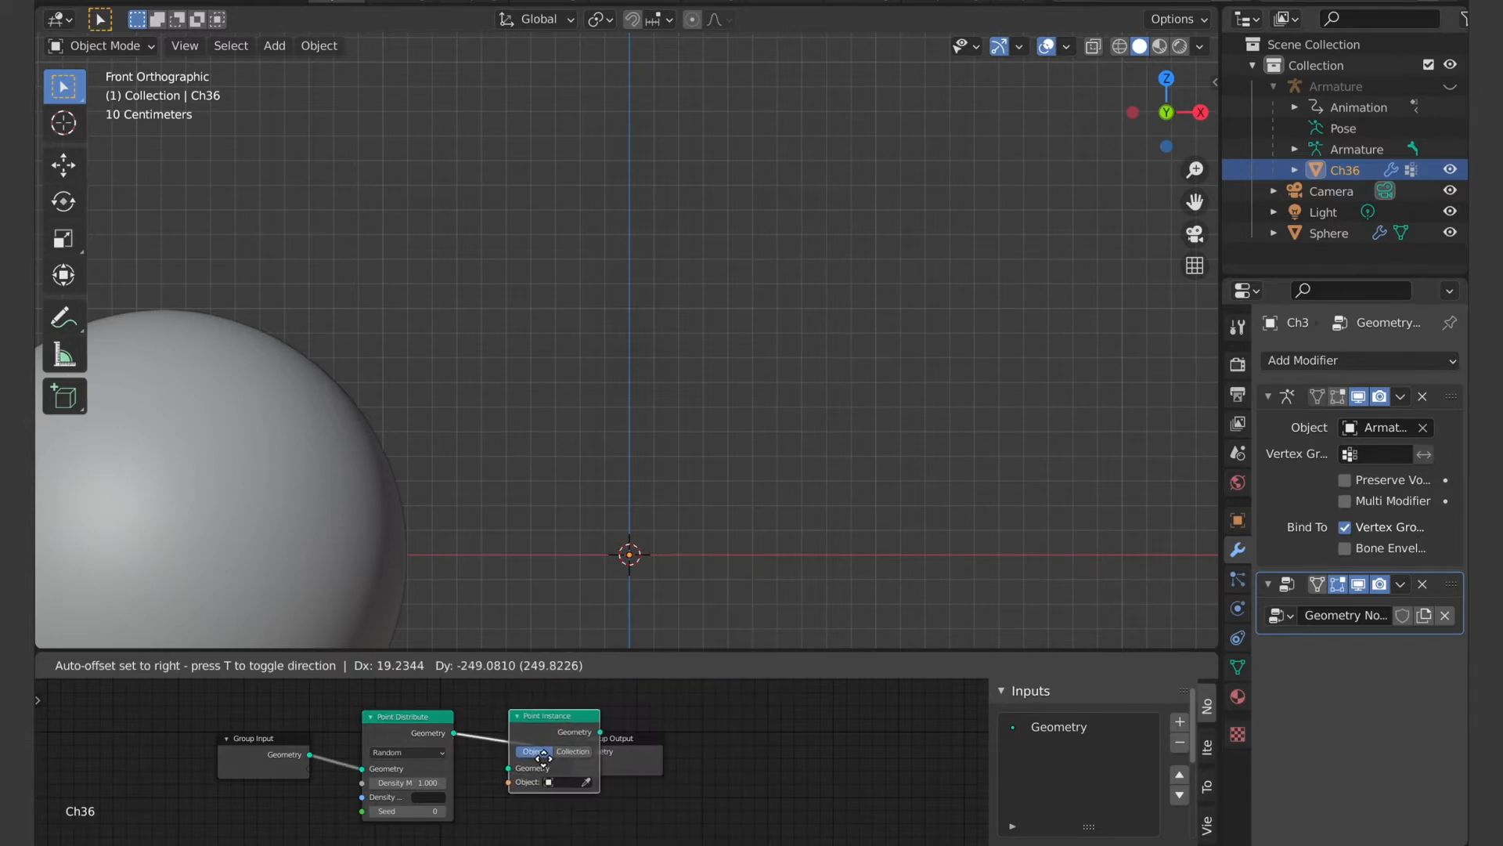
pyautogui.click(542, 757)
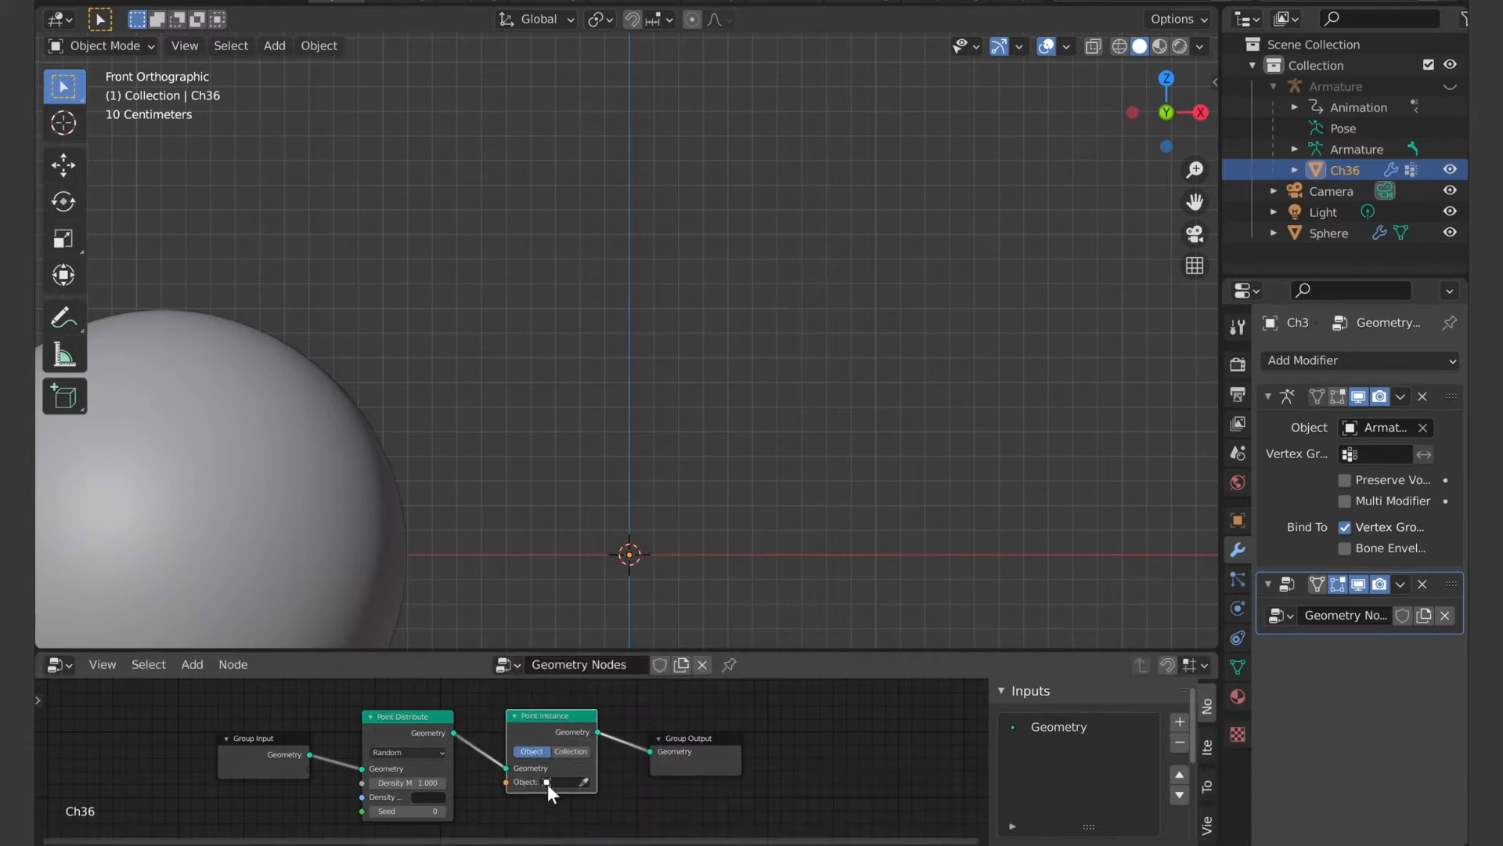
# Step: Set Sphere as the instanced object of the Point Instance node and check the character without its selection highlight
pyautogui.click(552, 782)
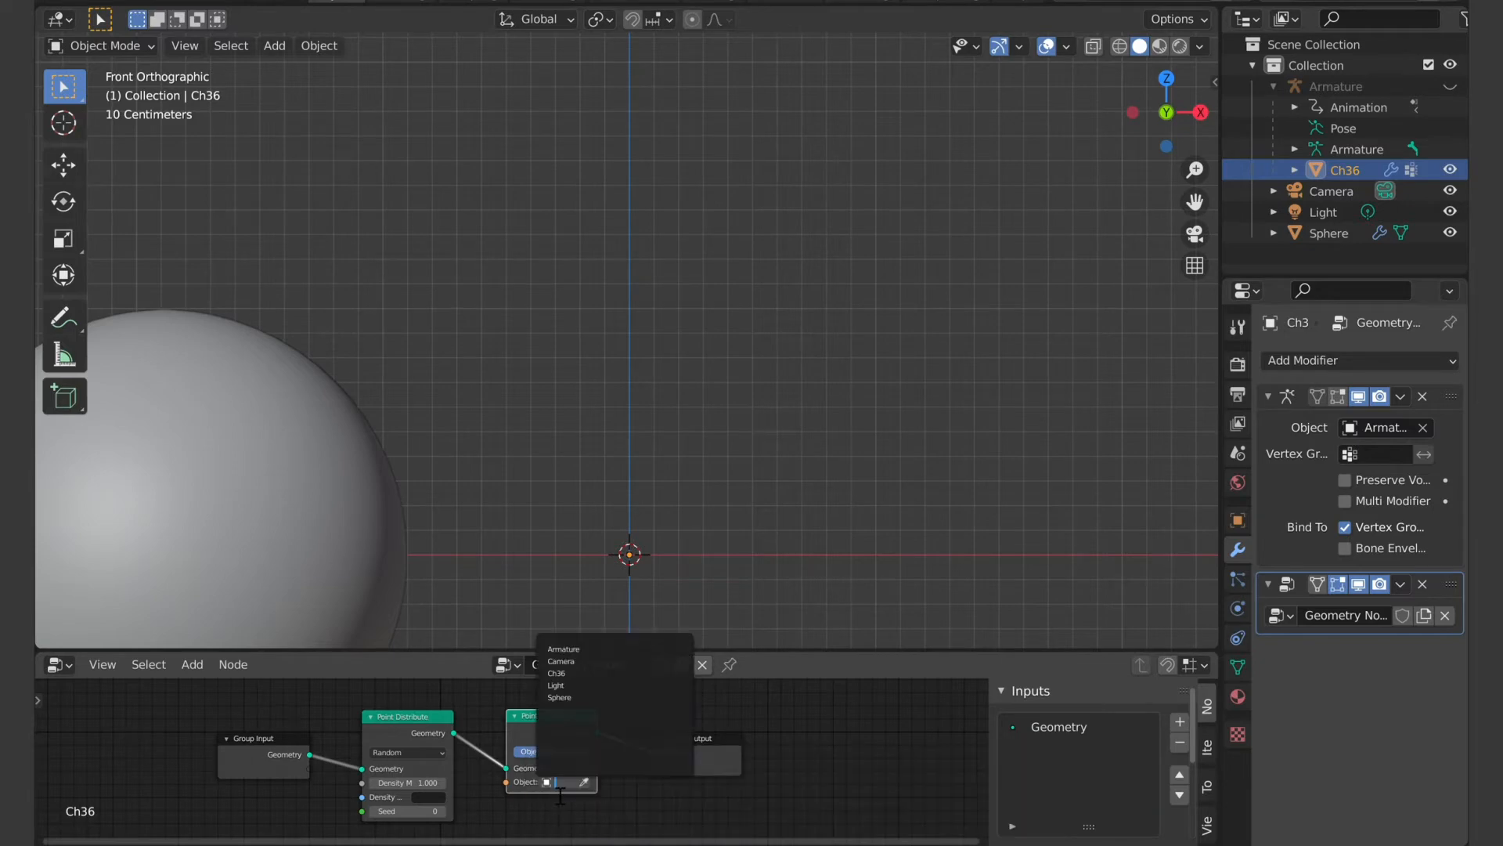
pyautogui.click(576, 698)
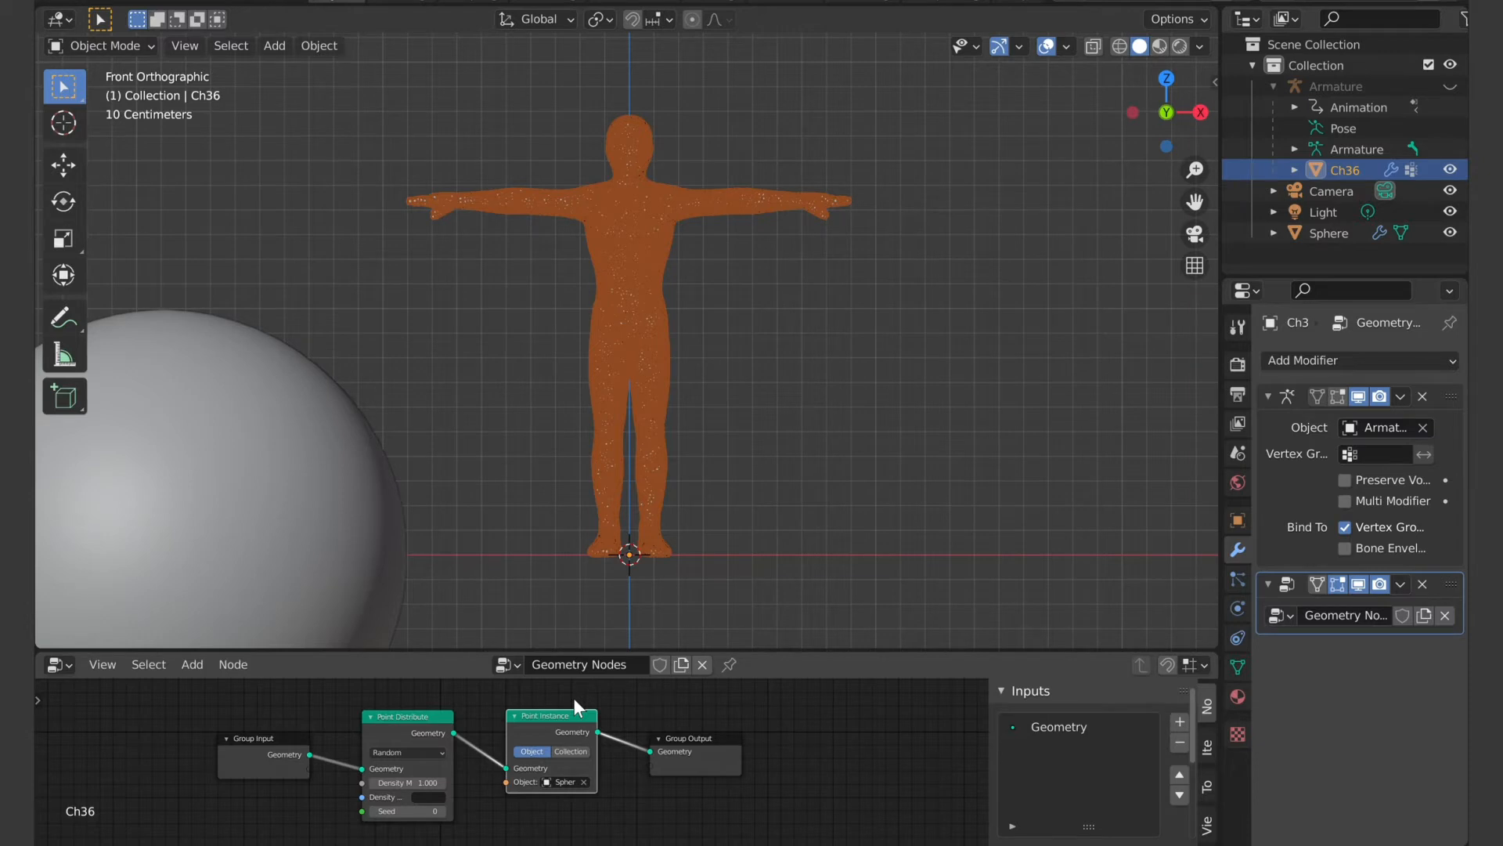
pyautogui.click(922, 312)
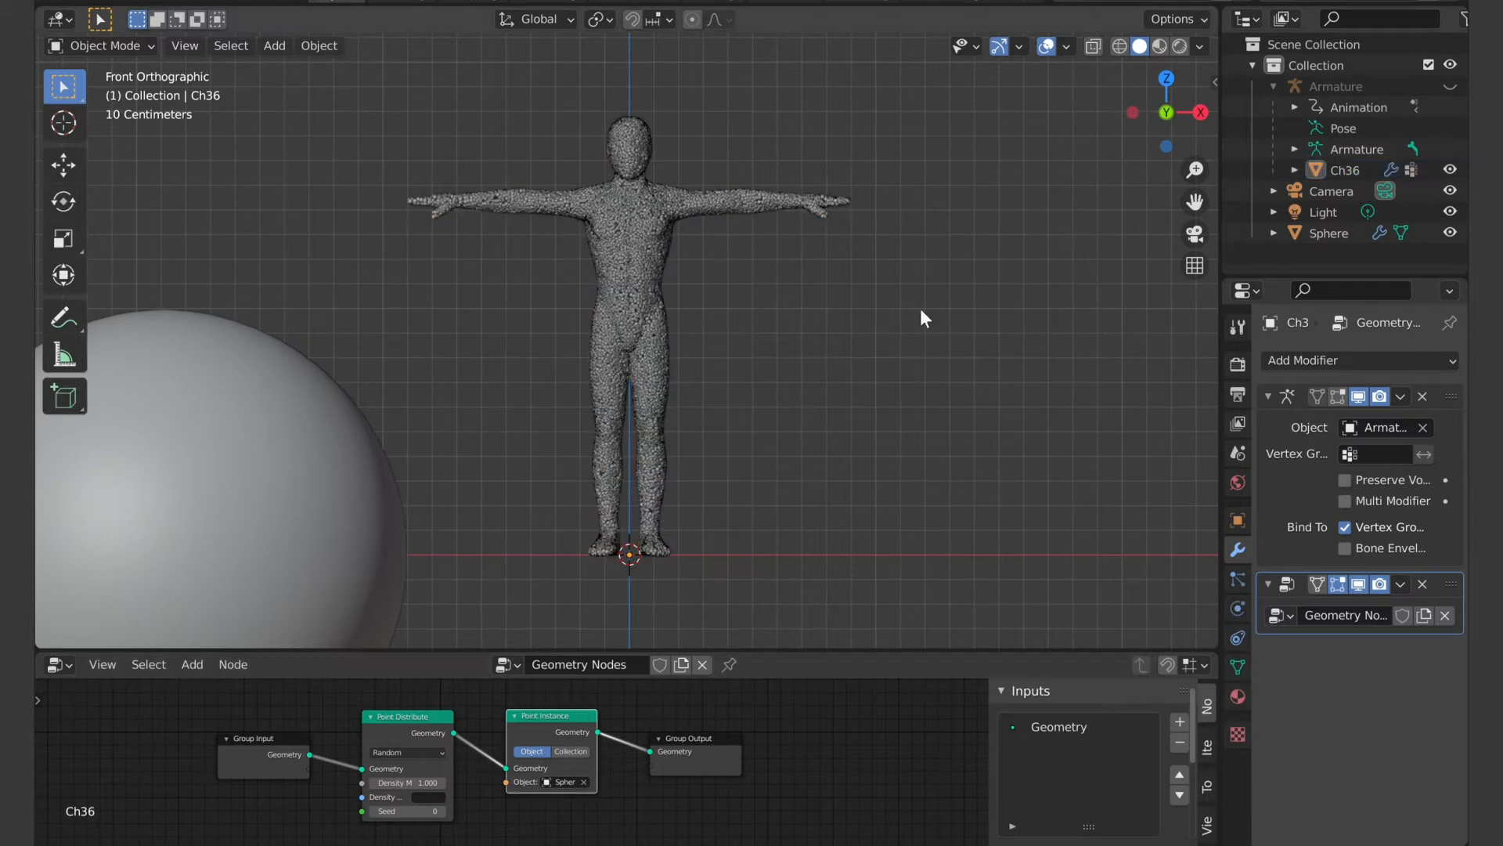
pyautogui.click(633, 293)
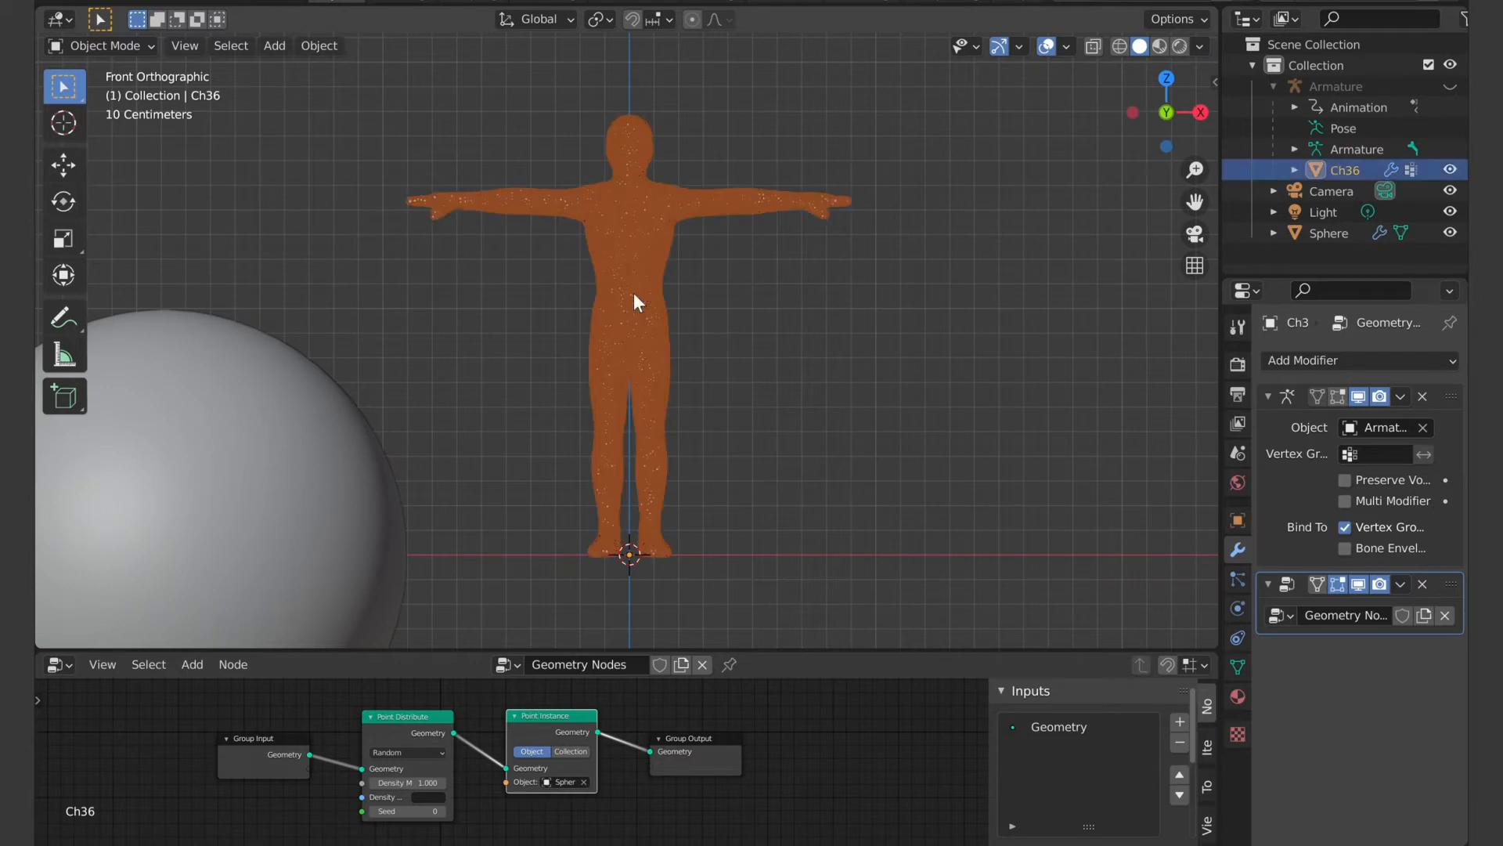
# Step: Set the Point Distribute node's maximum density to 0.2
pyautogui.click(415, 782)
pyautogui.write('1.0')
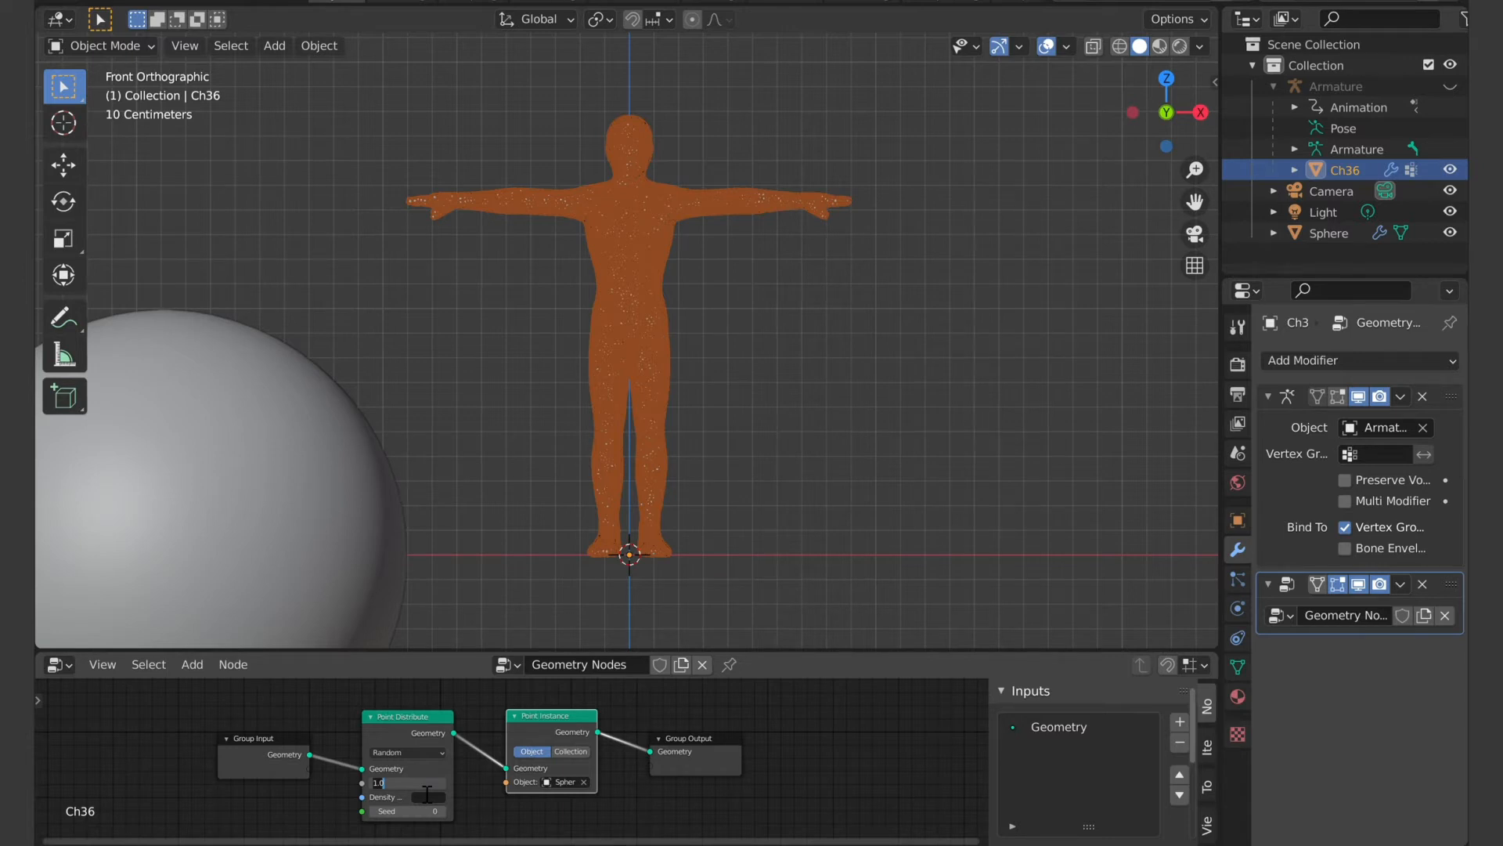
pyautogui.press('BackSpace')
pyautogui.press('BackSpace')
pyautogui.press('BackSpace')
pyautogui.write('0.2')
pyautogui.press('Return')
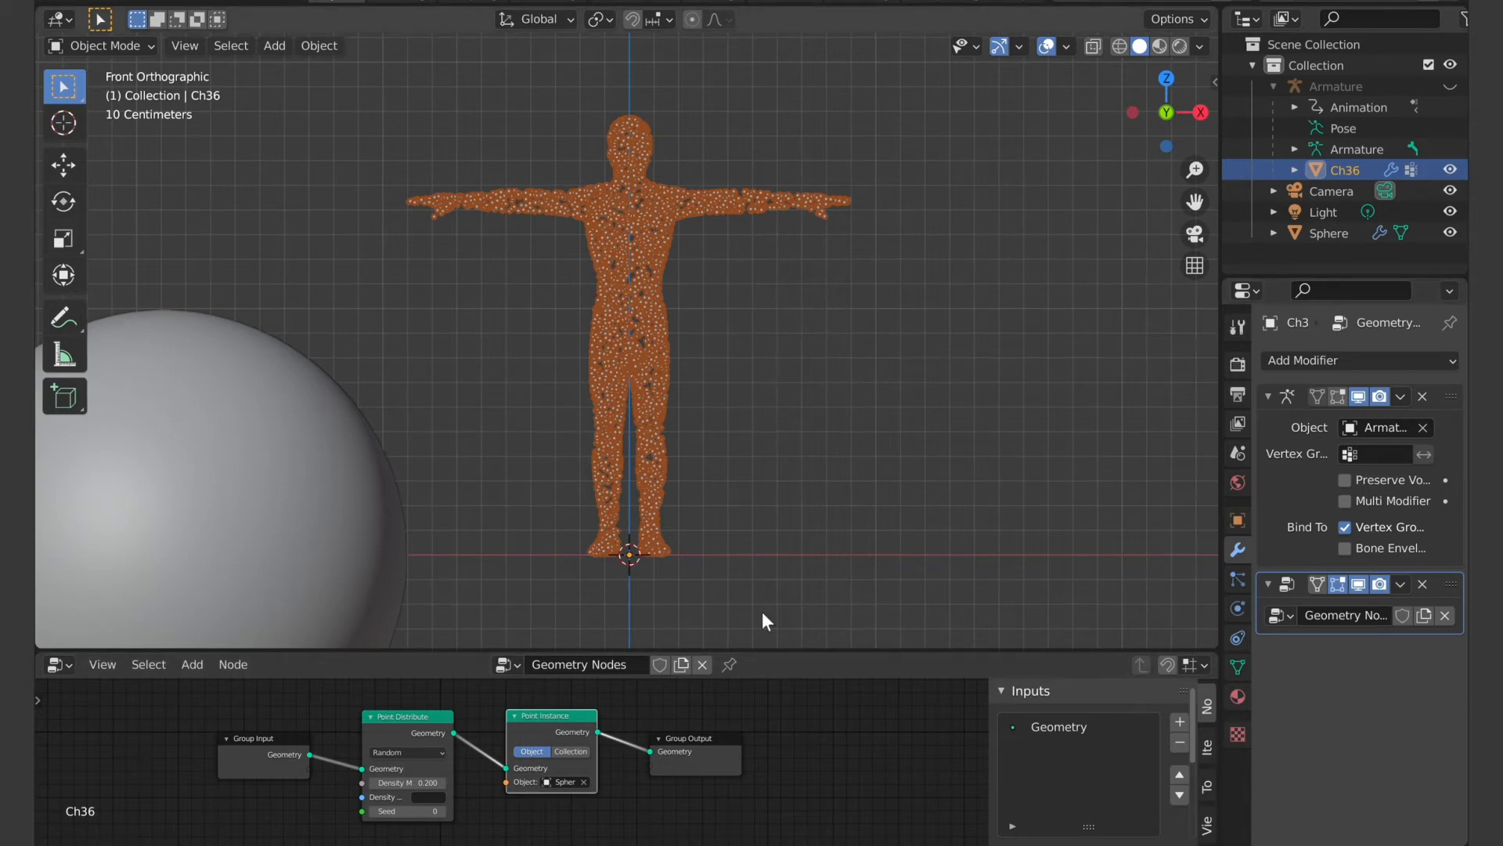
# Step: Insert an Attribute Randomize node between the Point Distribute and Point Instance nodes
pyautogui.hotkey('shift', 'a')
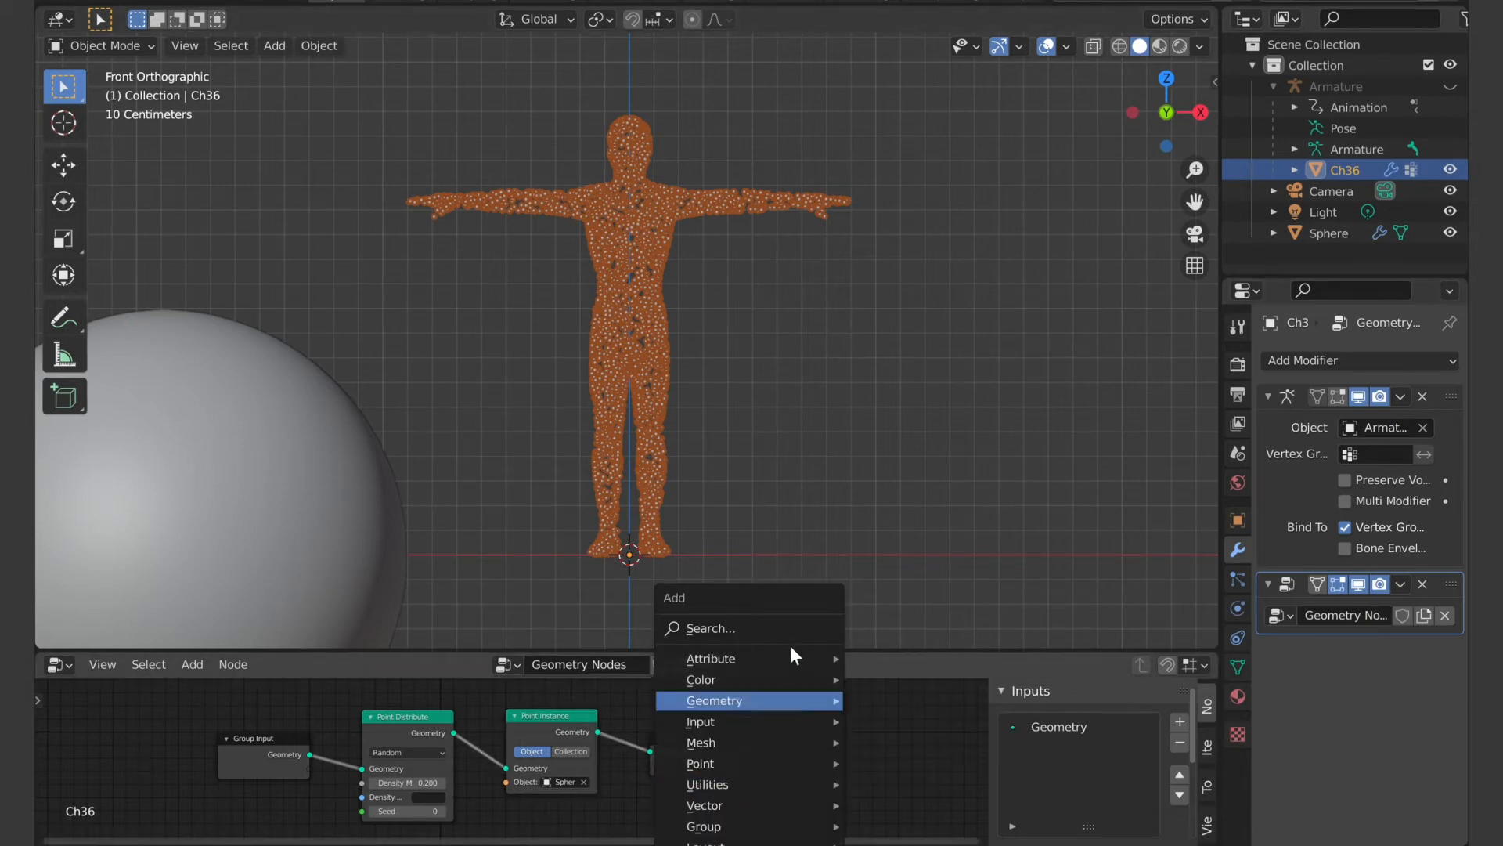
pyautogui.click(780, 624)
pyautogui.write('ra')
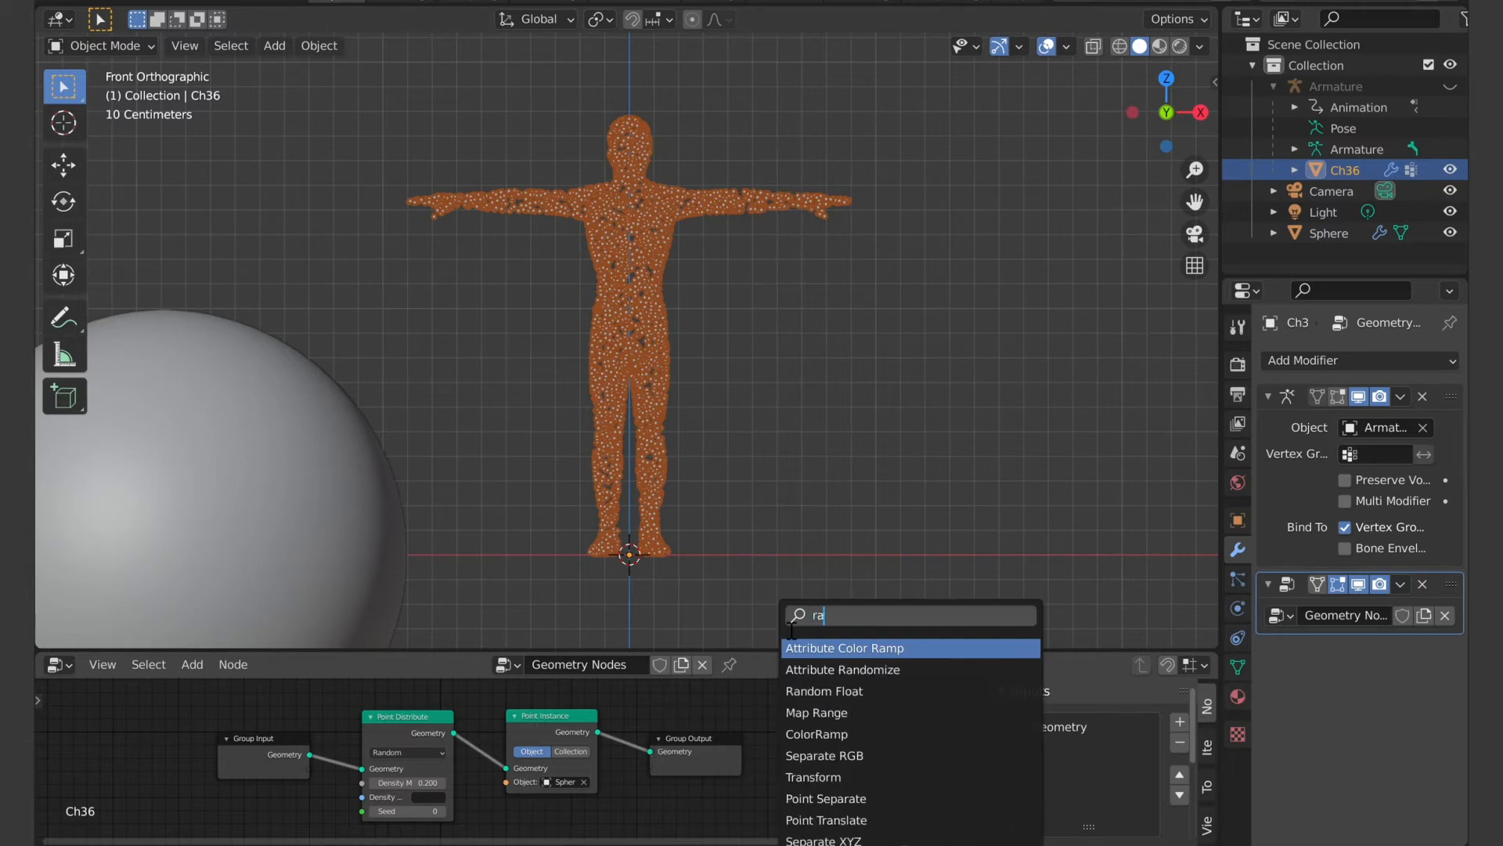
pyautogui.write('ndom')
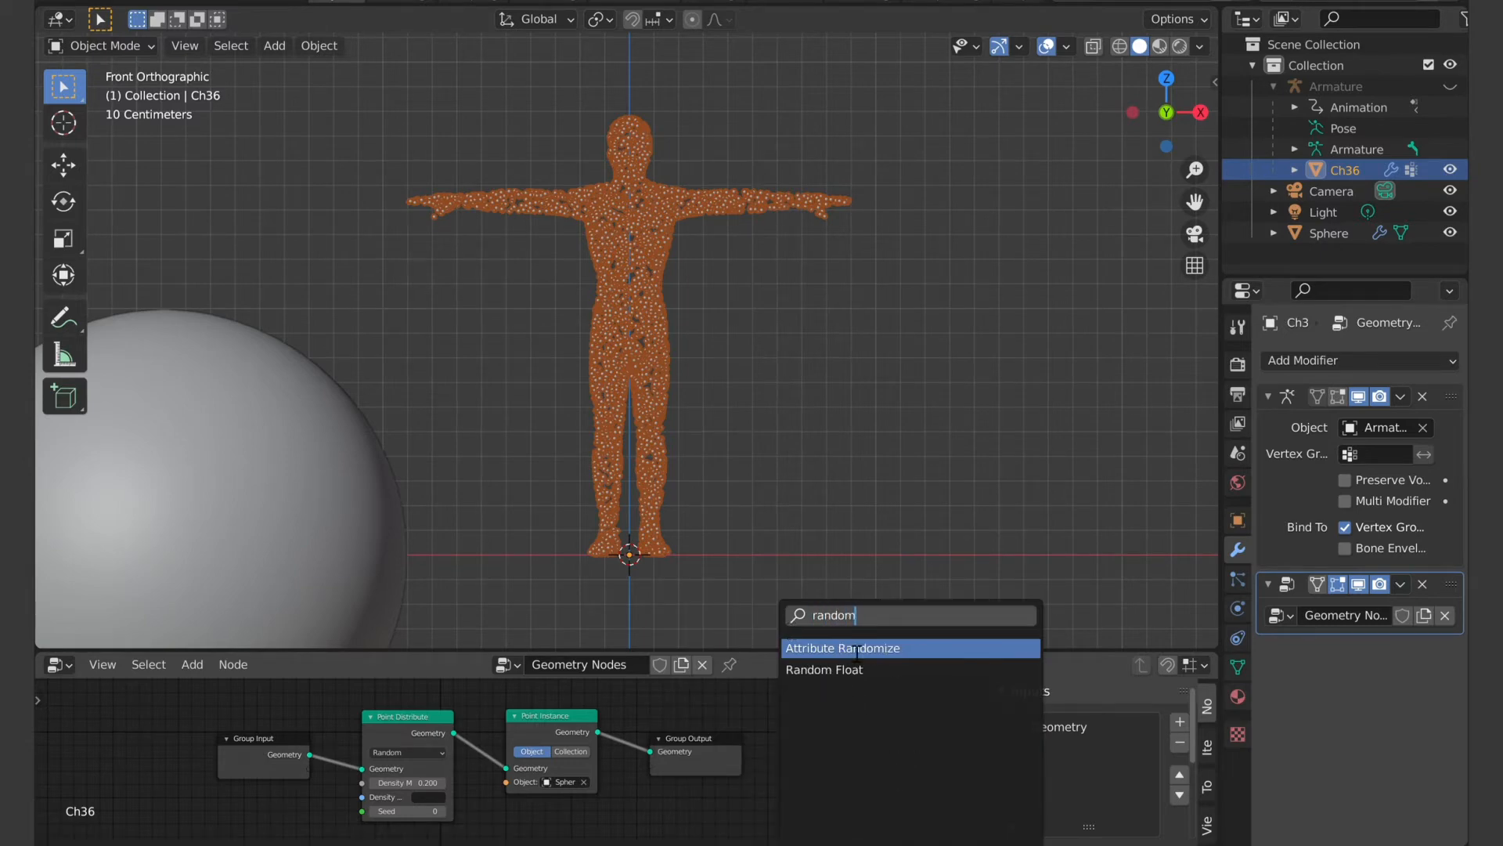
pyautogui.click(856, 648)
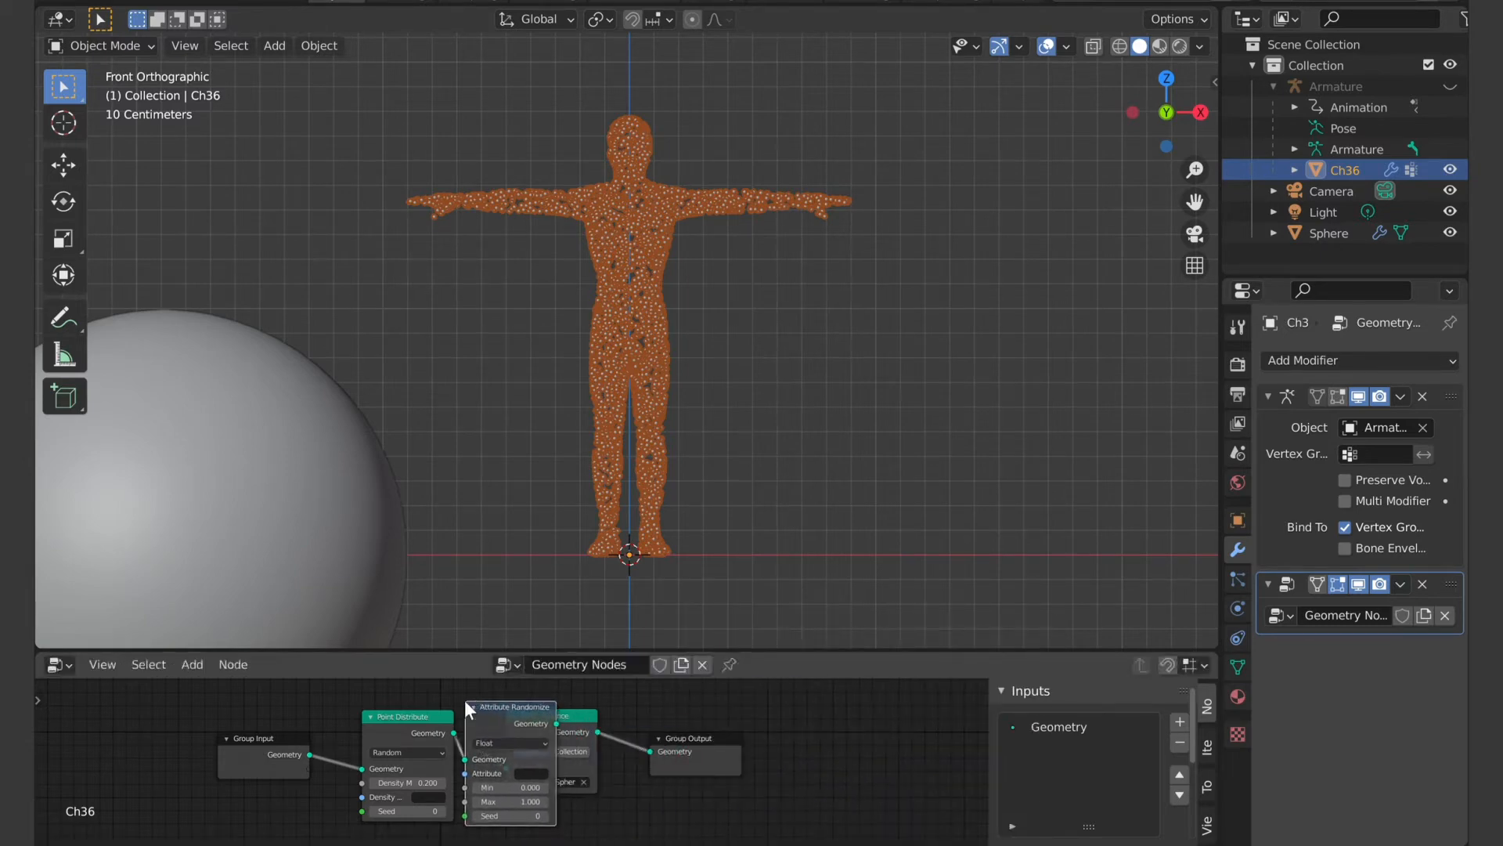
pyautogui.click(505, 701)
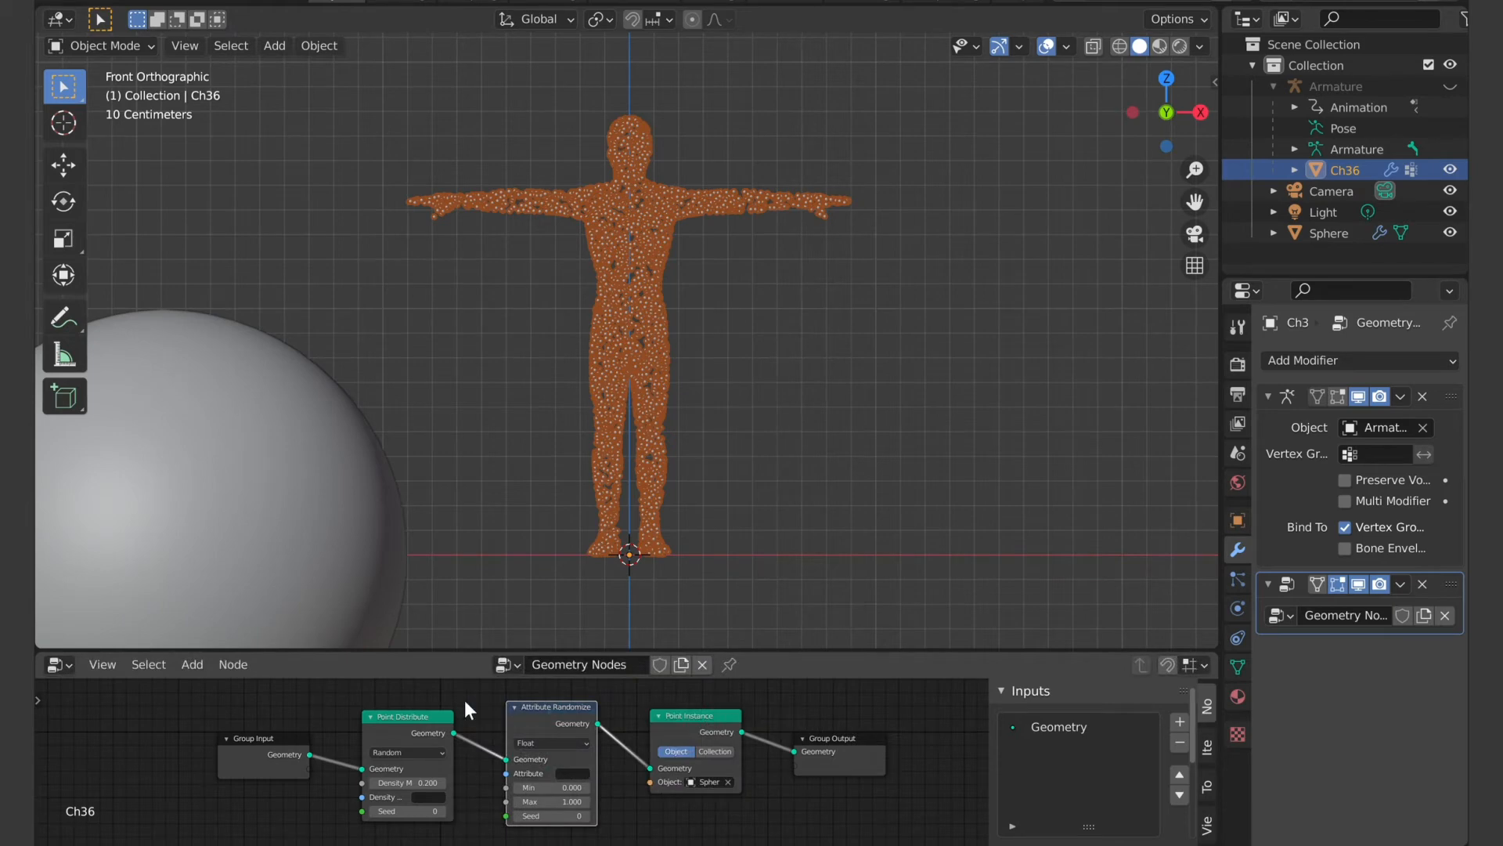
# Step: Randomize the scale attribute in the Attribute Randomize node with a minimum of 0.2 and a maximum of 6
pyautogui.click(574, 773)
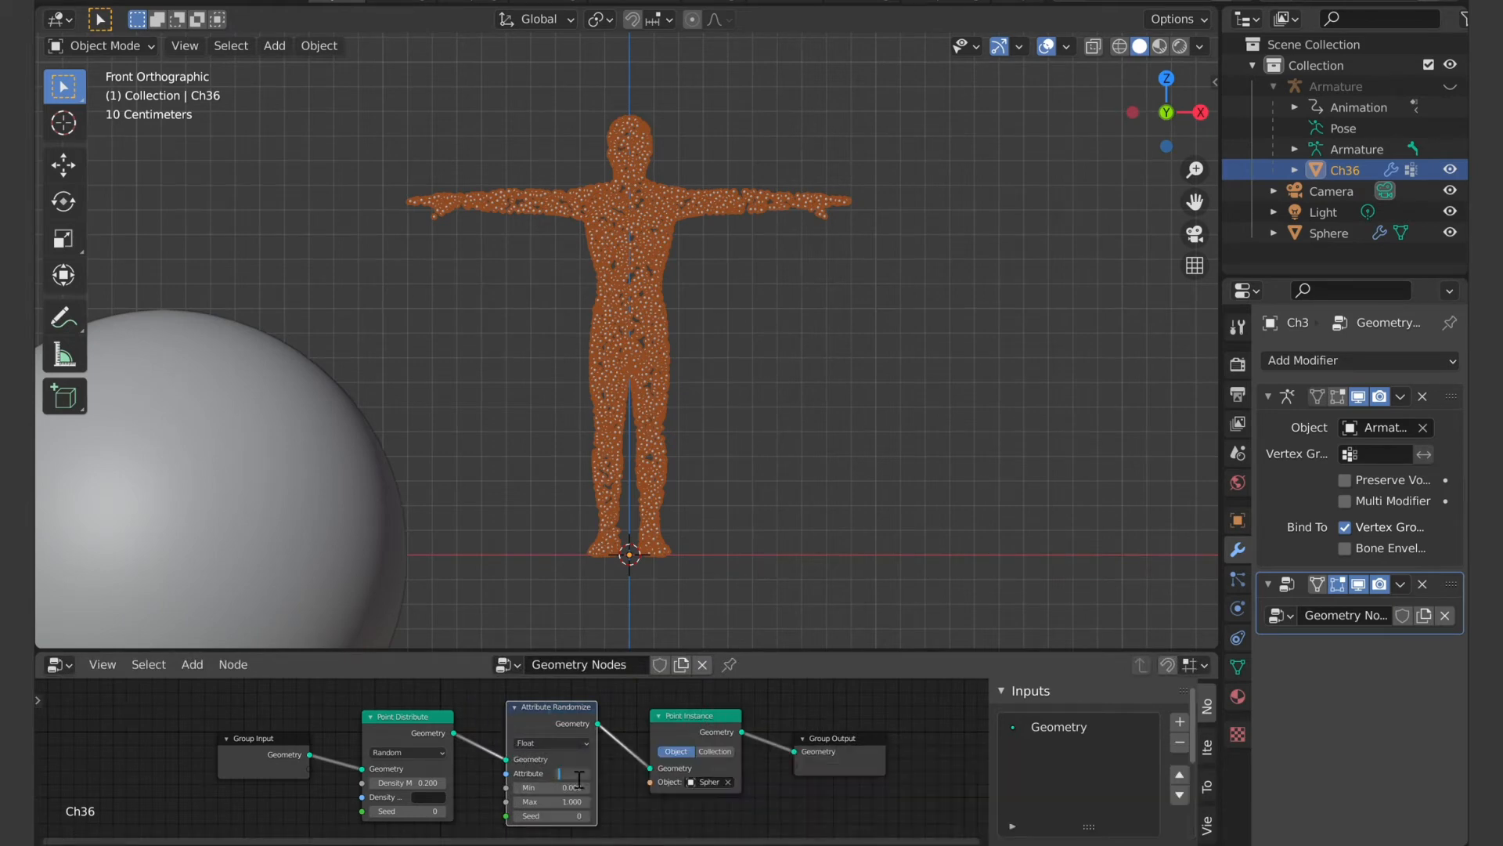
pyautogui.write('scale')
pyautogui.press('Return')
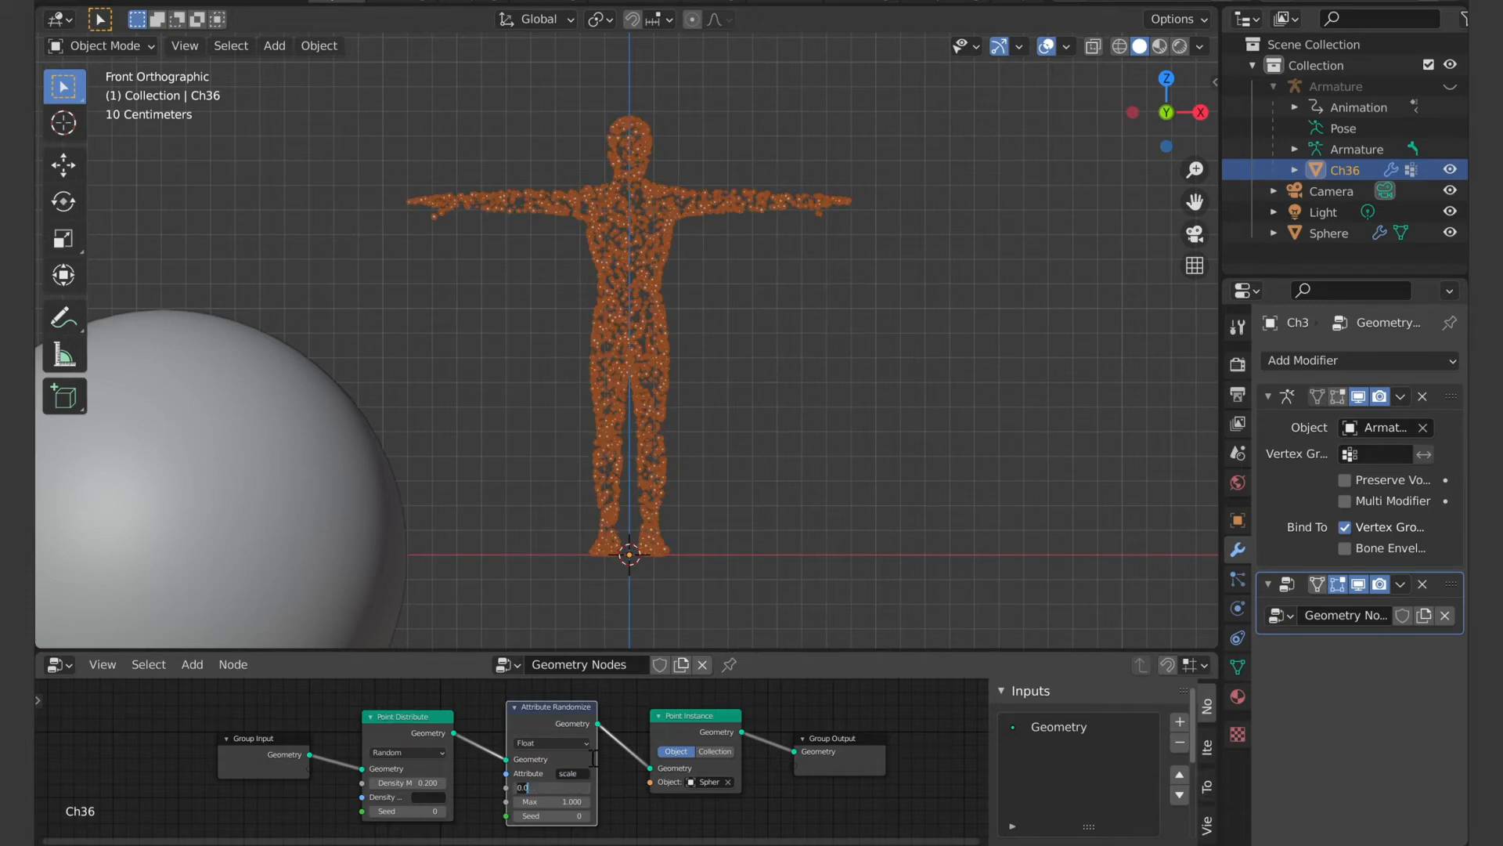
pyautogui.click(583, 786)
pyautogui.write('0.0')
pyautogui.press('BackSpace')
pyautogui.write('2')
pyautogui.press('Tab')
pyautogui.write('6')
pyautogui.press('Return')
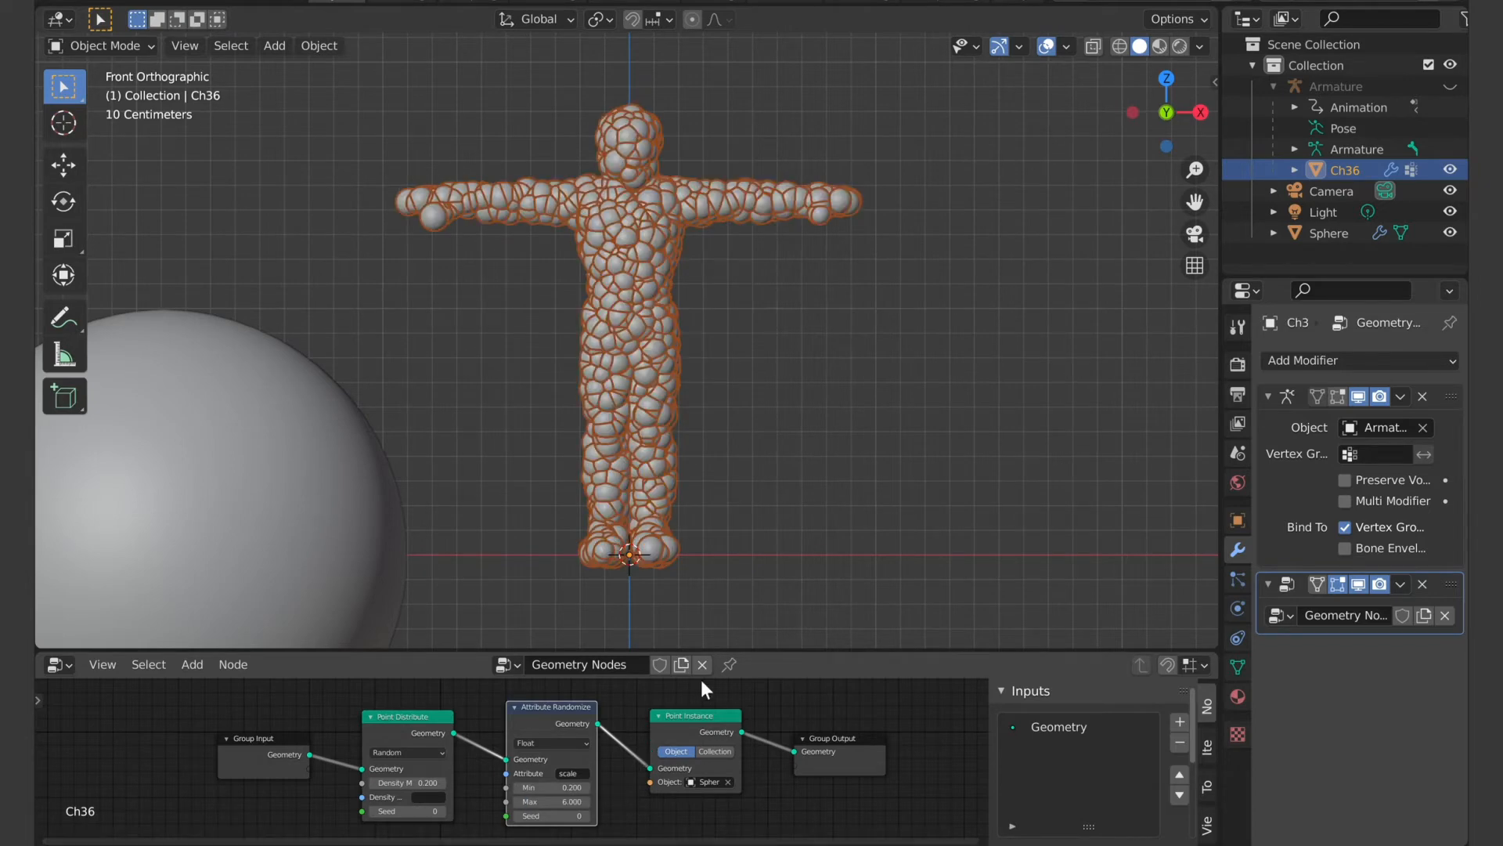
# Step: Set the Attribute Randomize node's seed to 3
pyautogui.click(580, 816)
pyautogui.write('3')
pyautogui.press('Return')
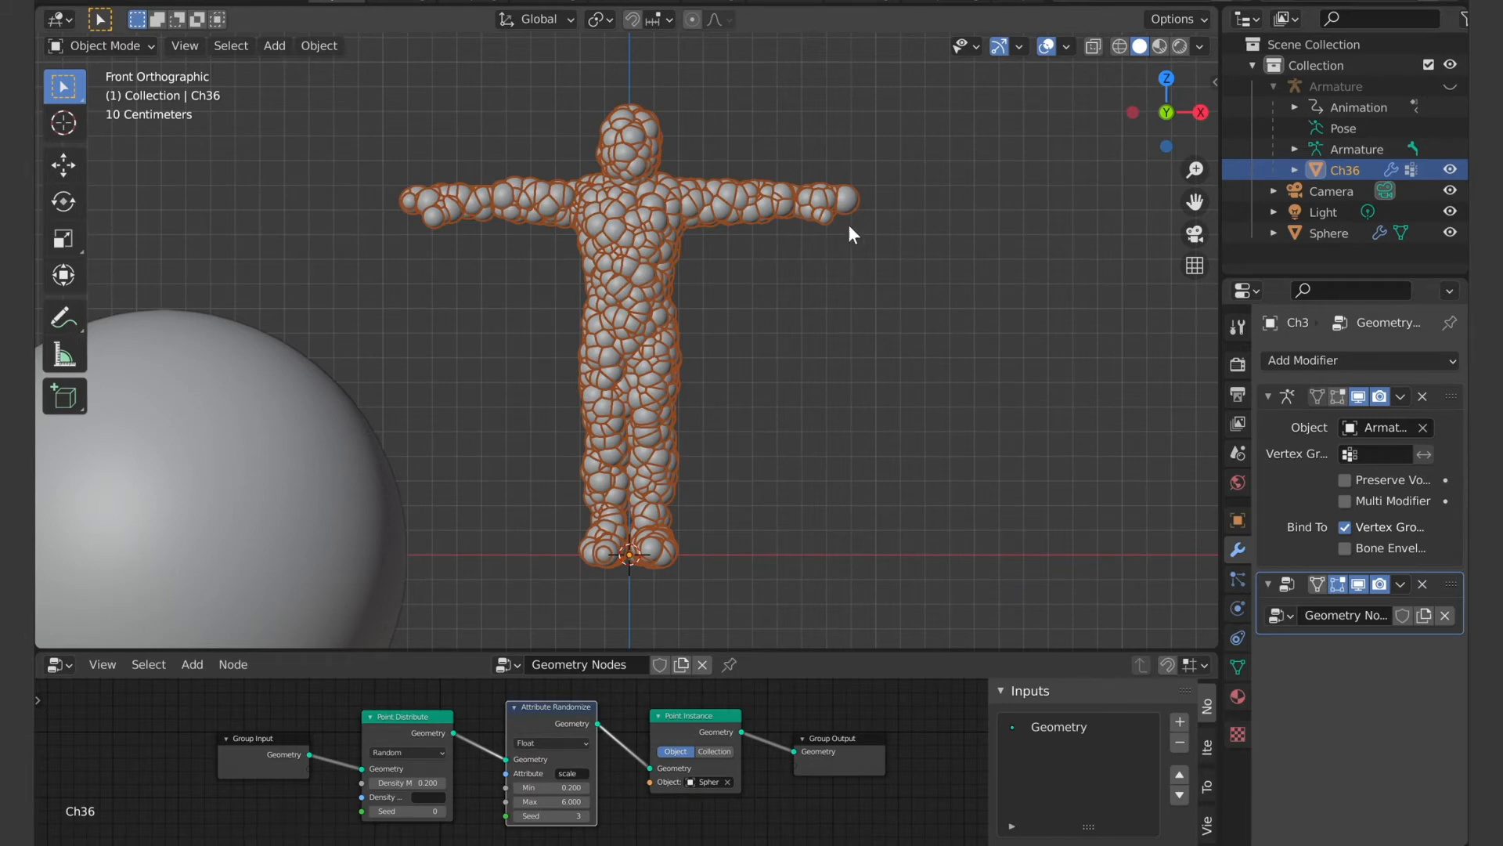
# Step: Switch to the Shading workspace and set the scene's render engine to Cycles
pyautogui.click(716, 4)
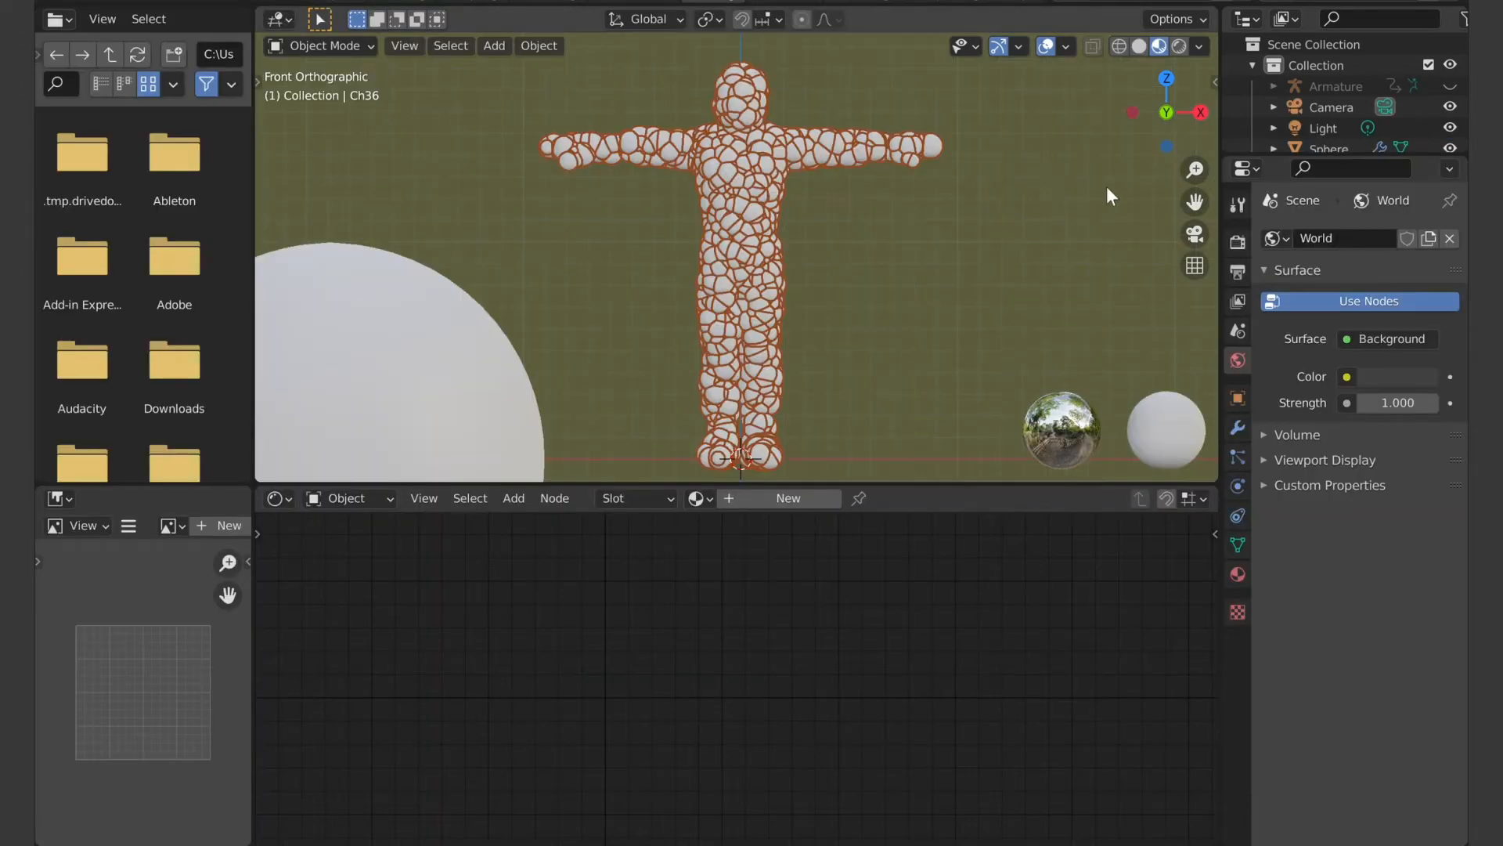
pyautogui.click(1237, 241)
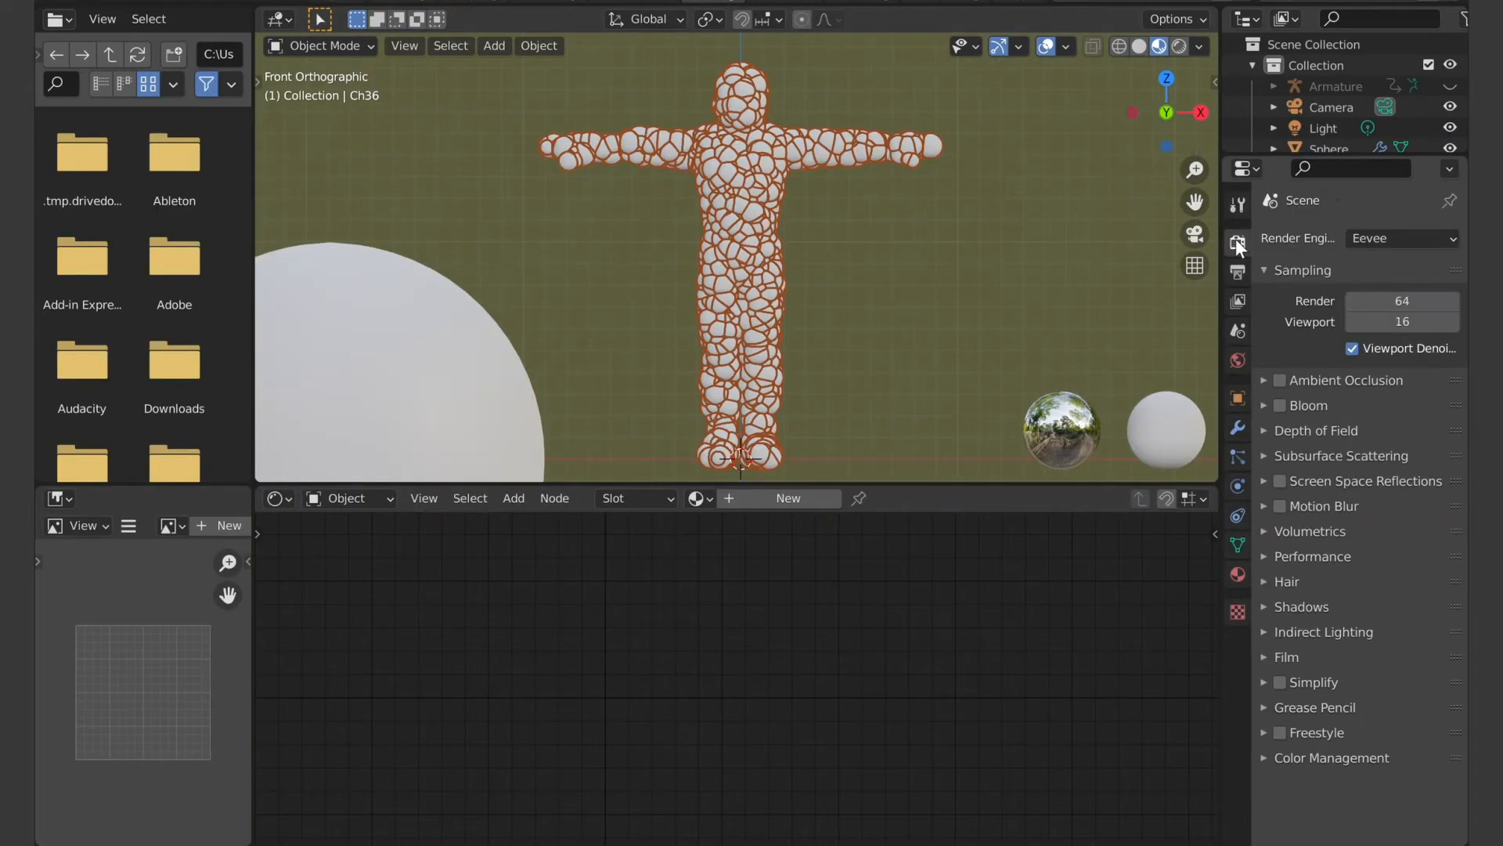
pyautogui.click(1410, 238)
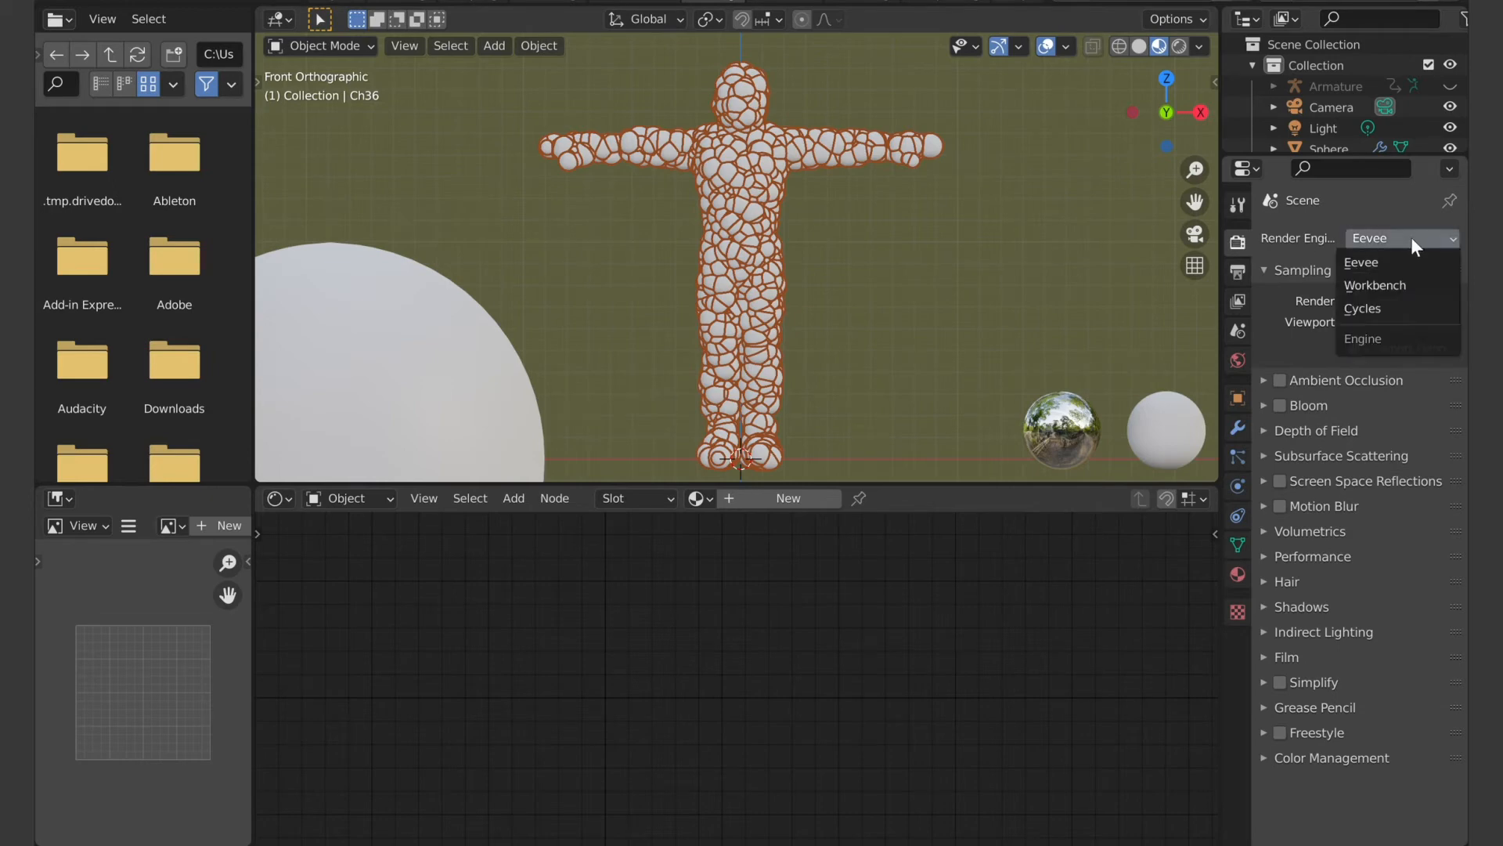
pyautogui.click(1374, 317)
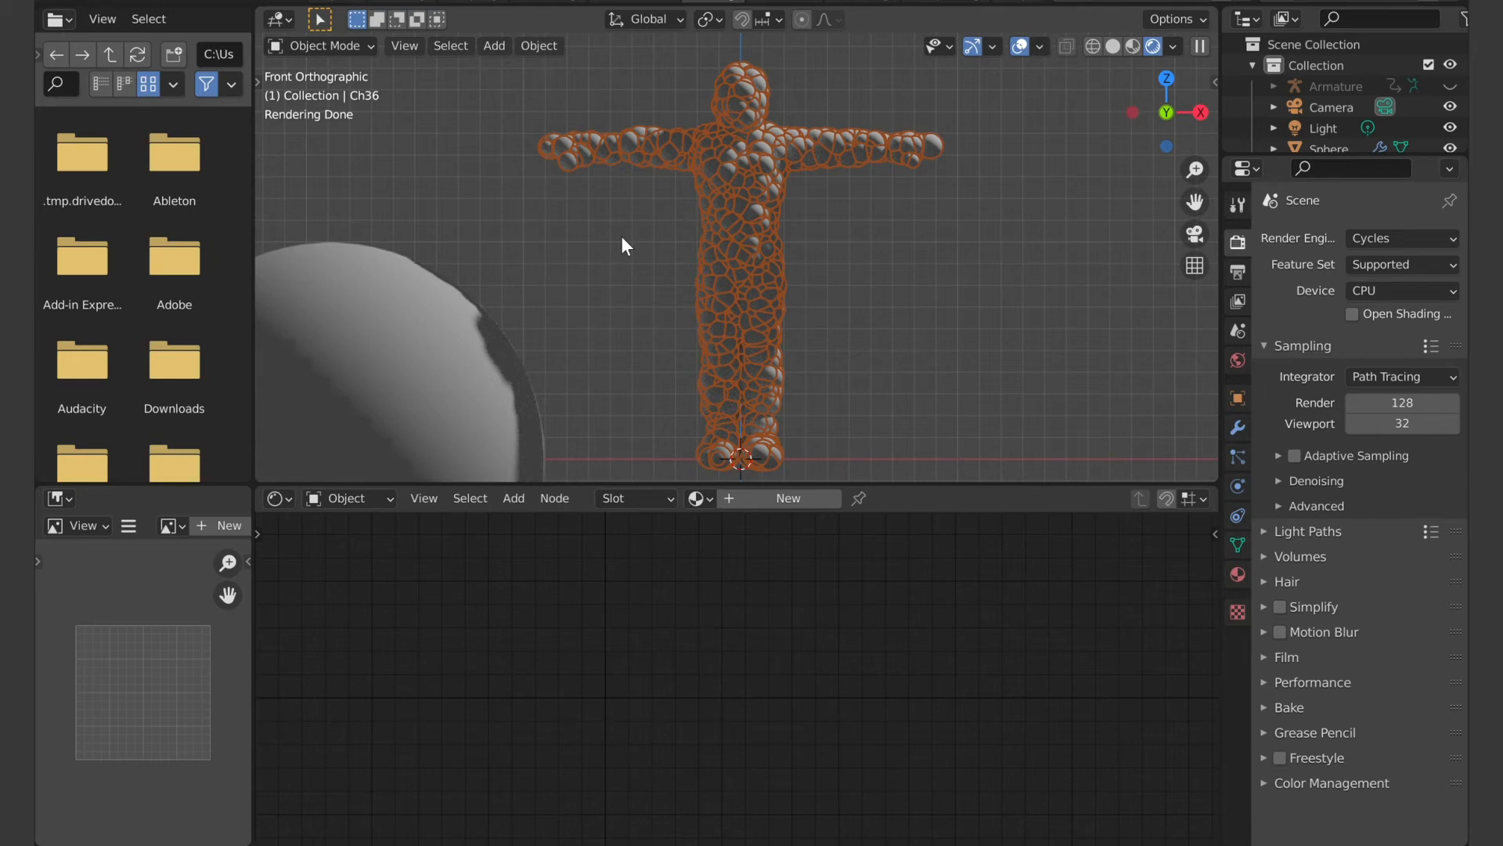
# Step: Assign the existing material named Material to the large sphere and set its base color to magenta
pyautogui.click(395, 362)
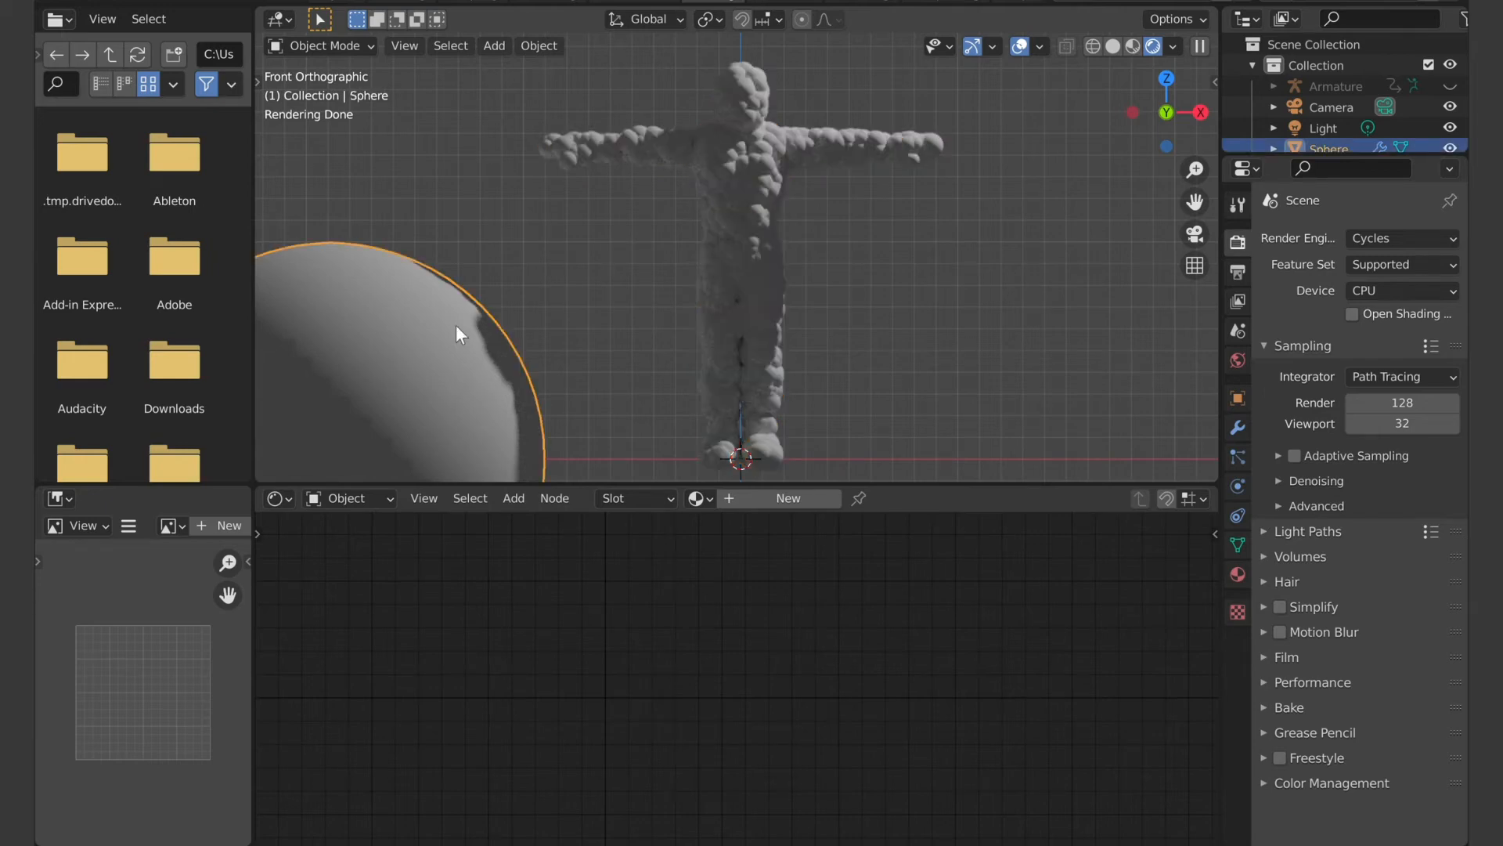
pyautogui.click(1230, 569)
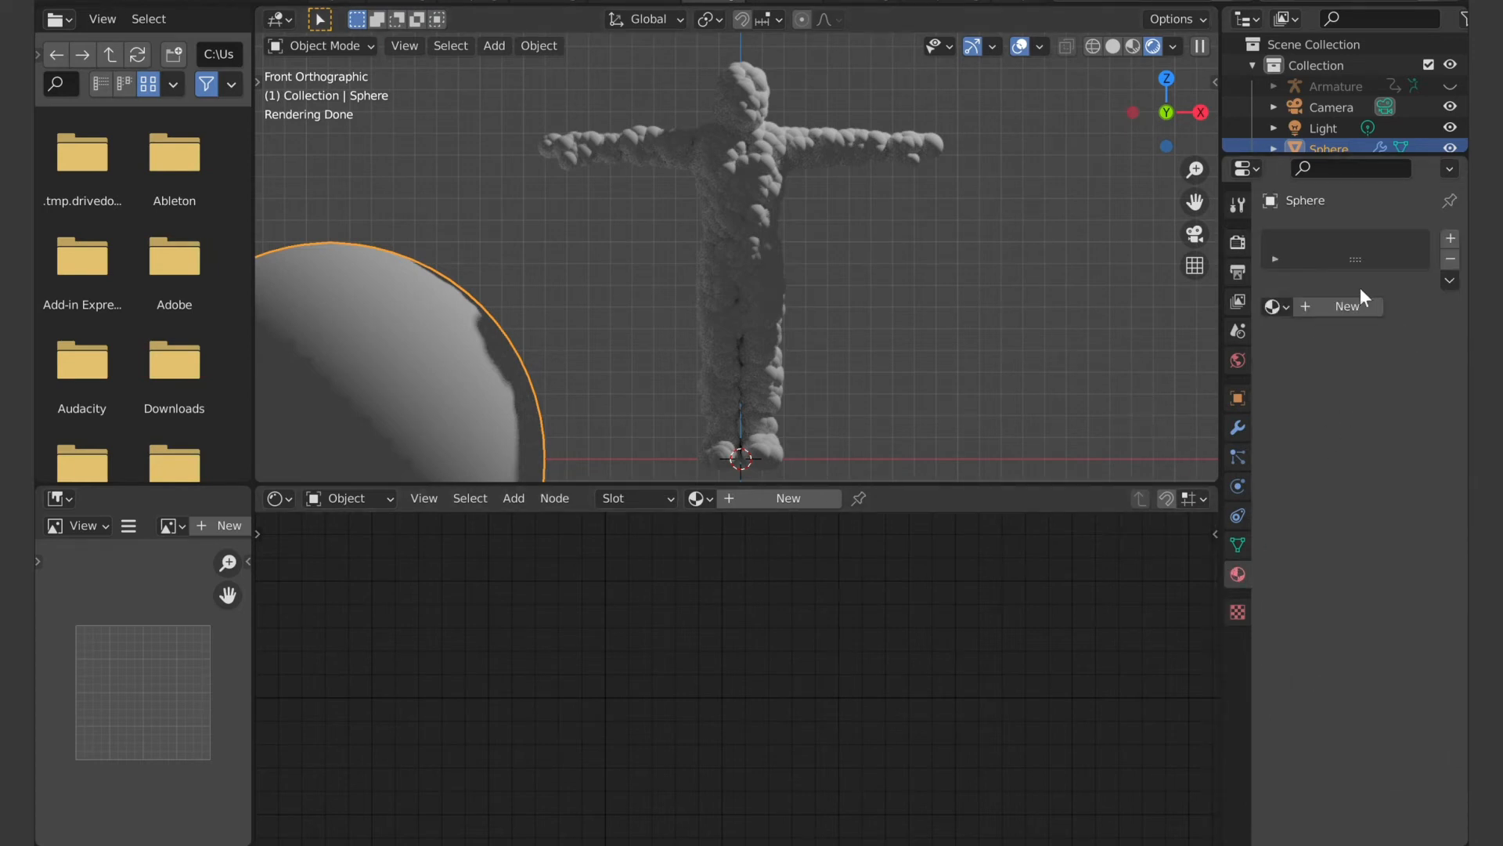
pyautogui.click(1281, 303)
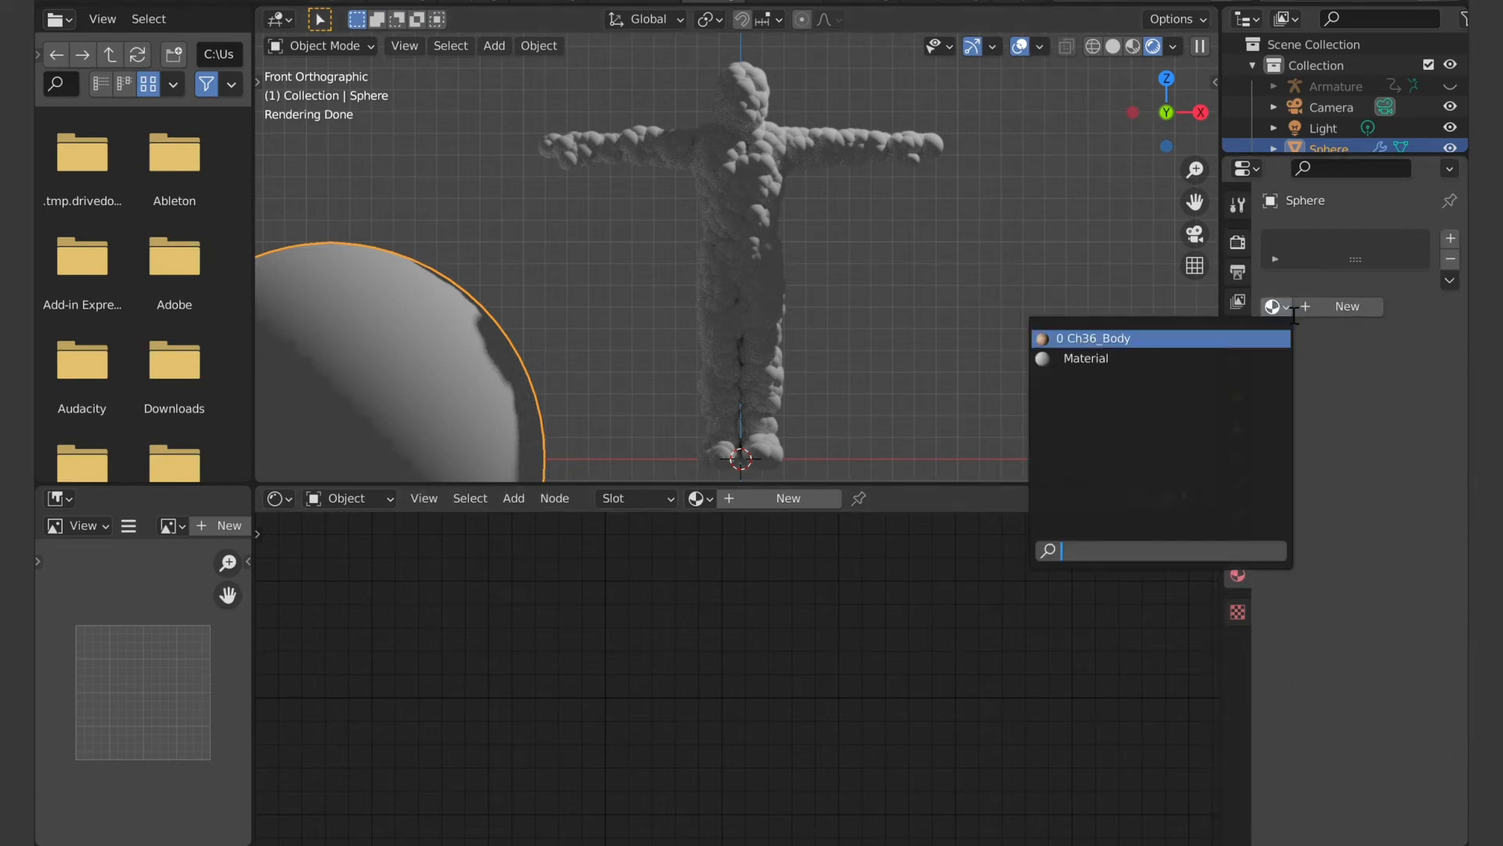
pyautogui.click(1194, 354)
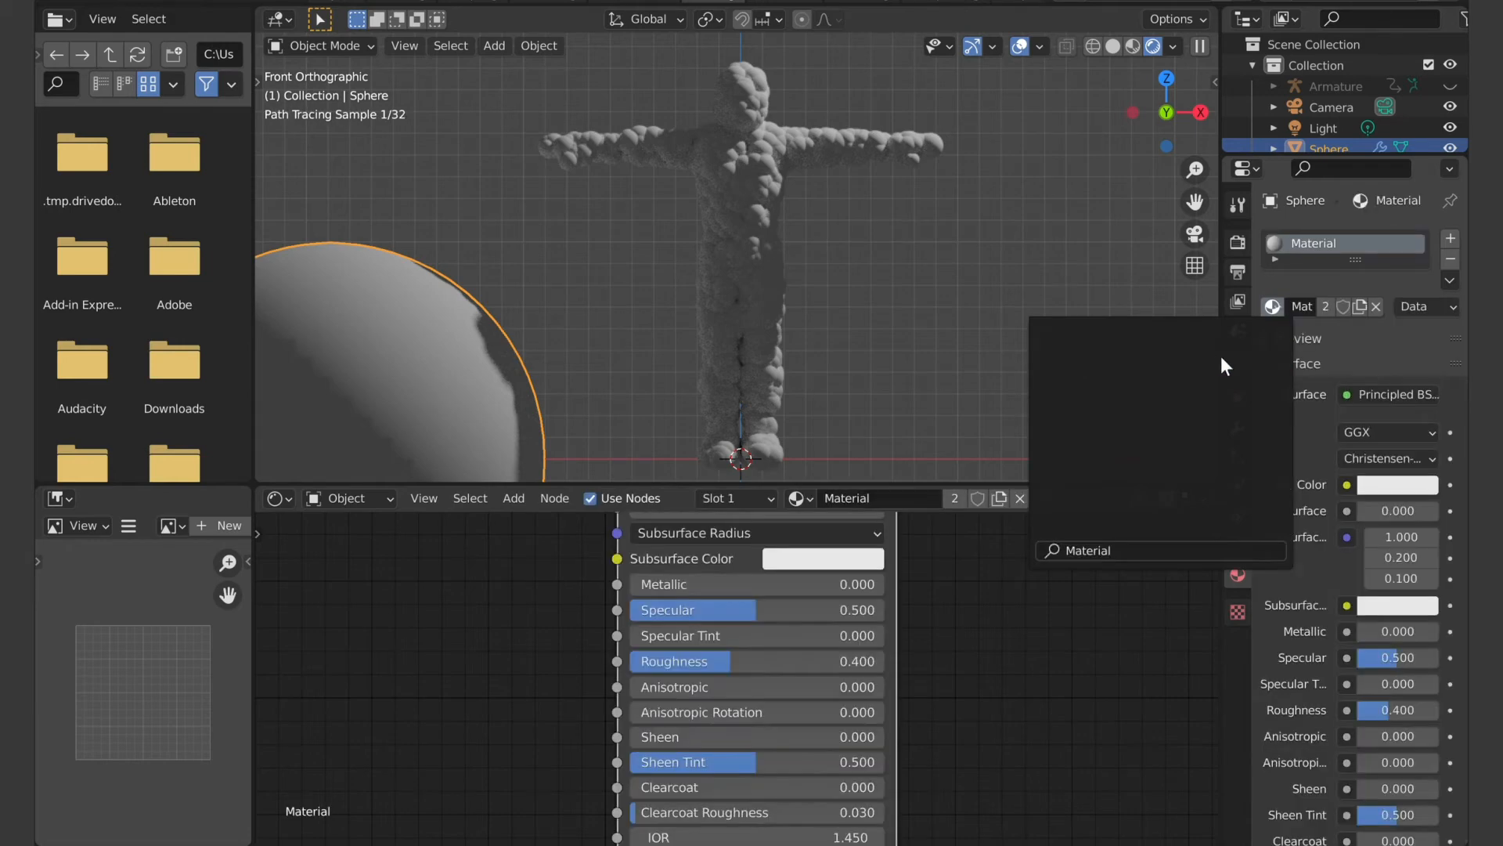
pyautogui.click(1376, 487)
pyautogui.click(1394, 306)
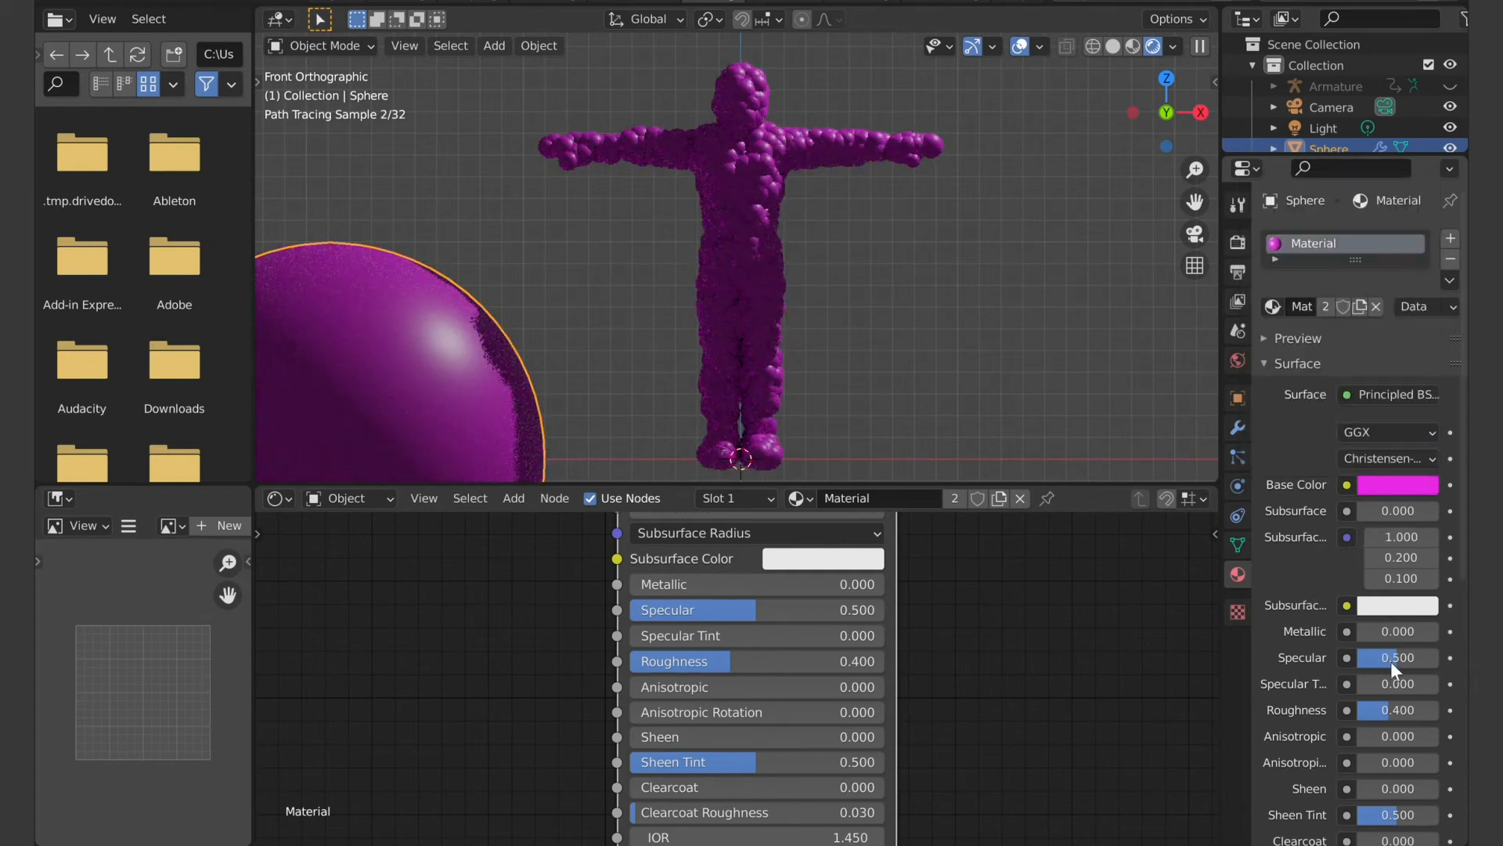
# Step: Set the sphere material's roughness to 0.3 and its base color to a softer magenta with hue 0.817 and saturation 0.813
pyautogui.click(1401, 708)
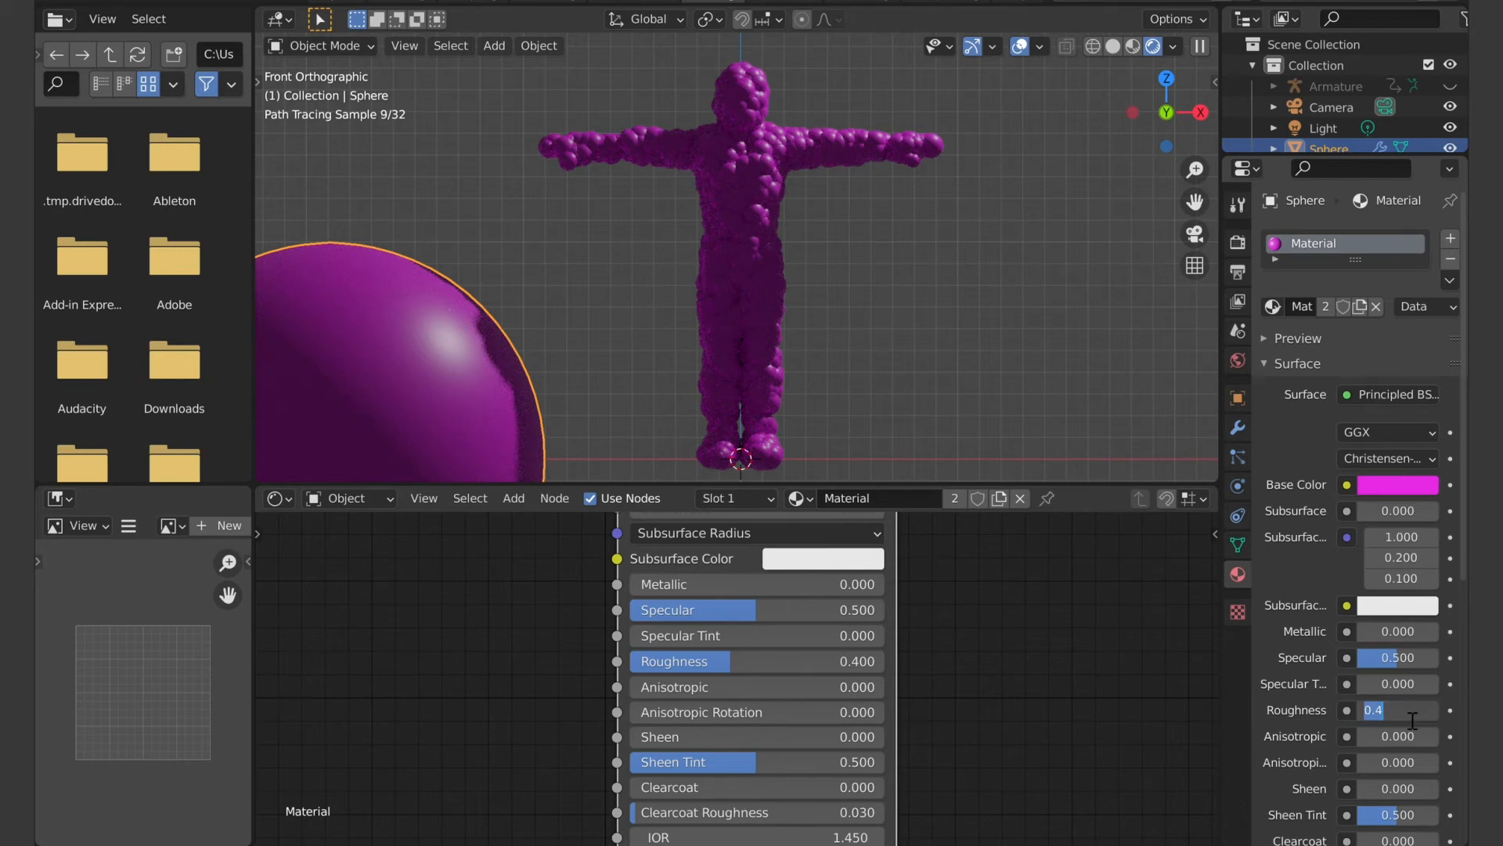
pyautogui.write('0.3')
pyautogui.press('Return')
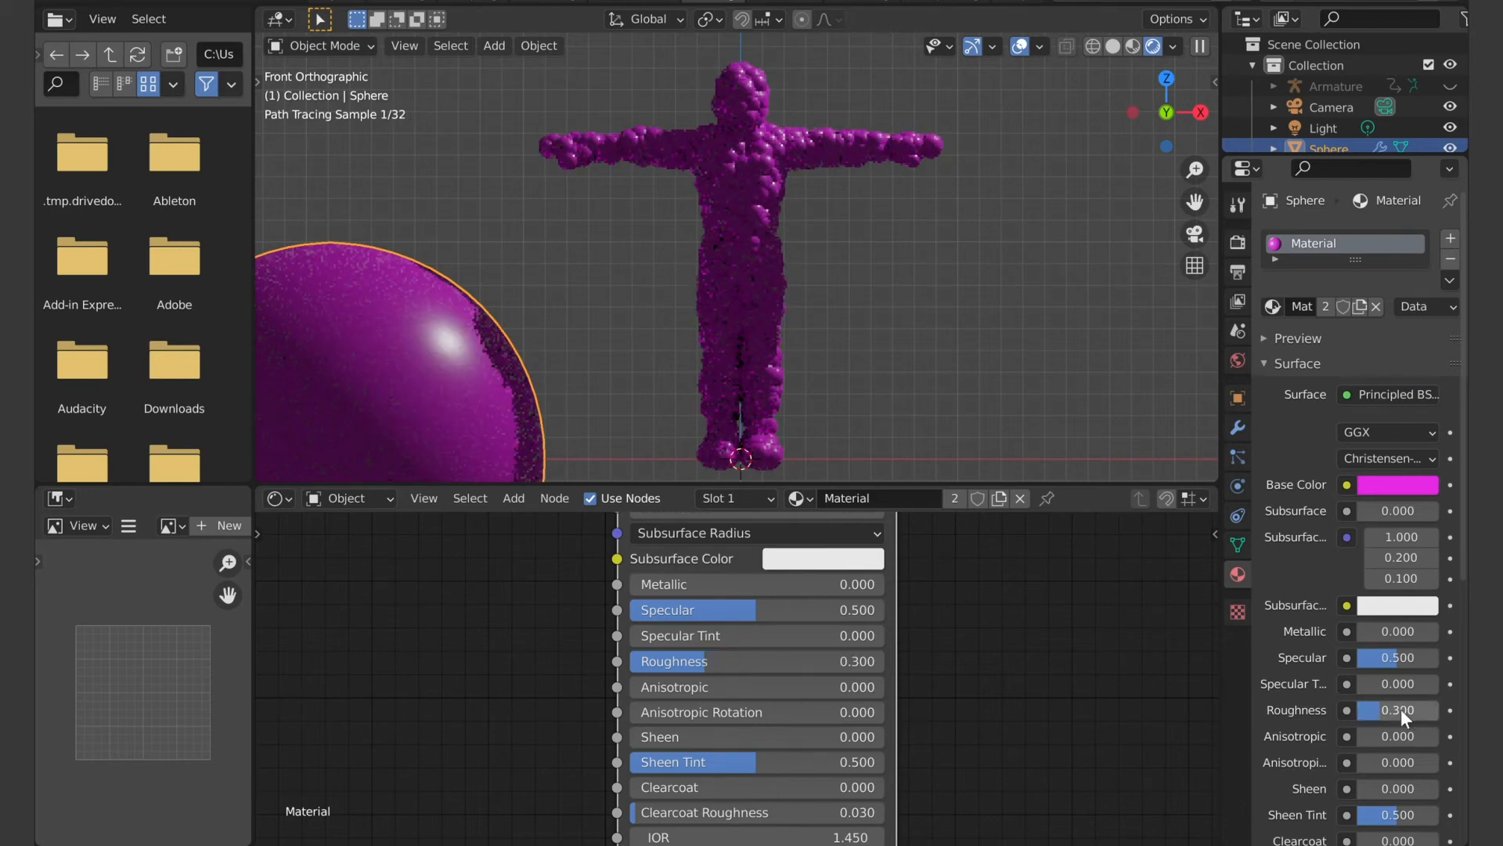
pyautogui.click(1400, 480)
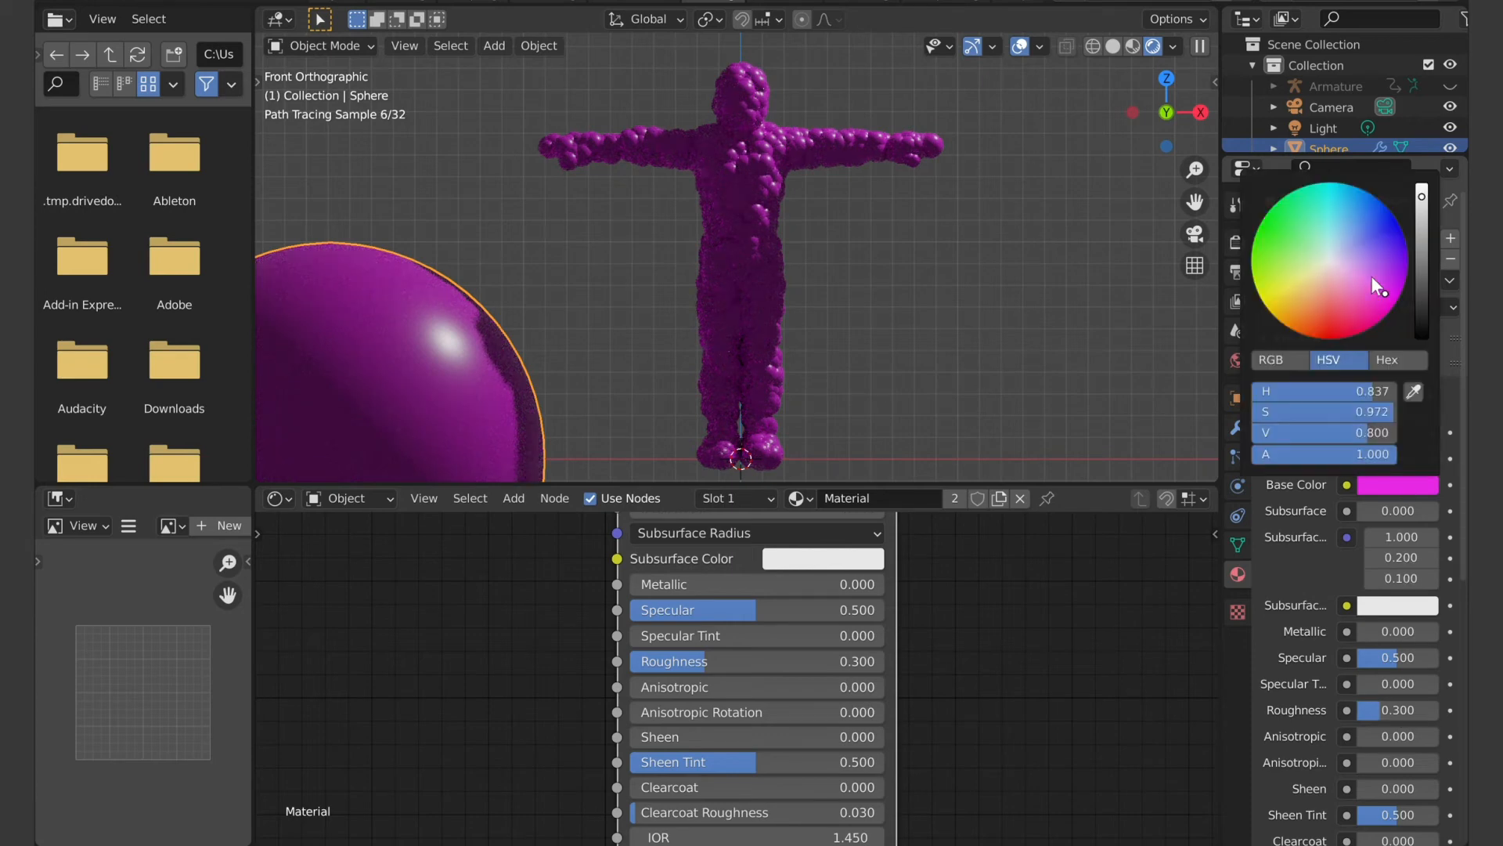
pyautogui.click(1369, 280)
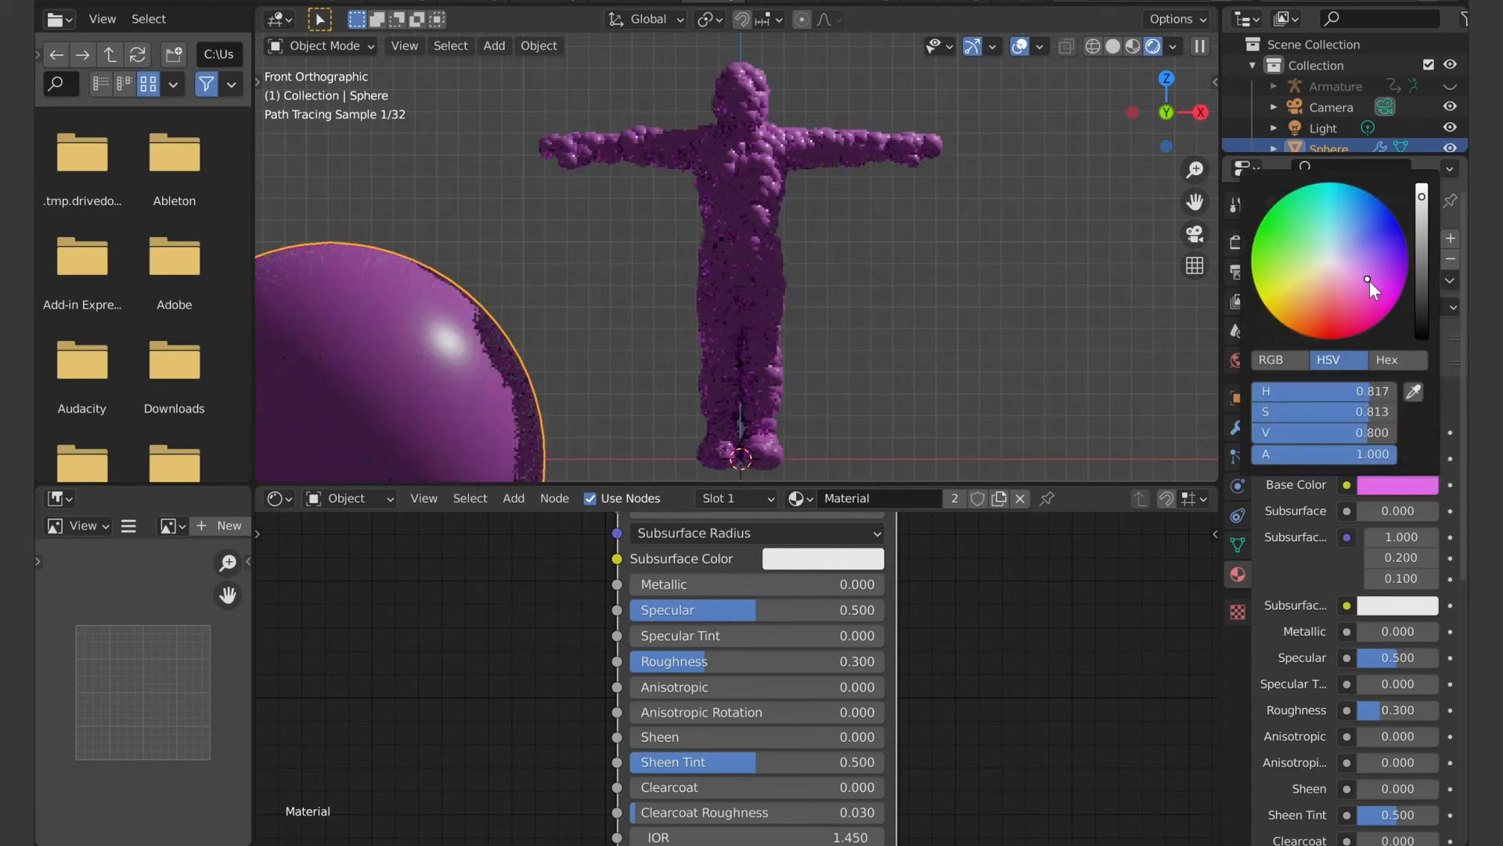
pyautogui.click(1024, 304)
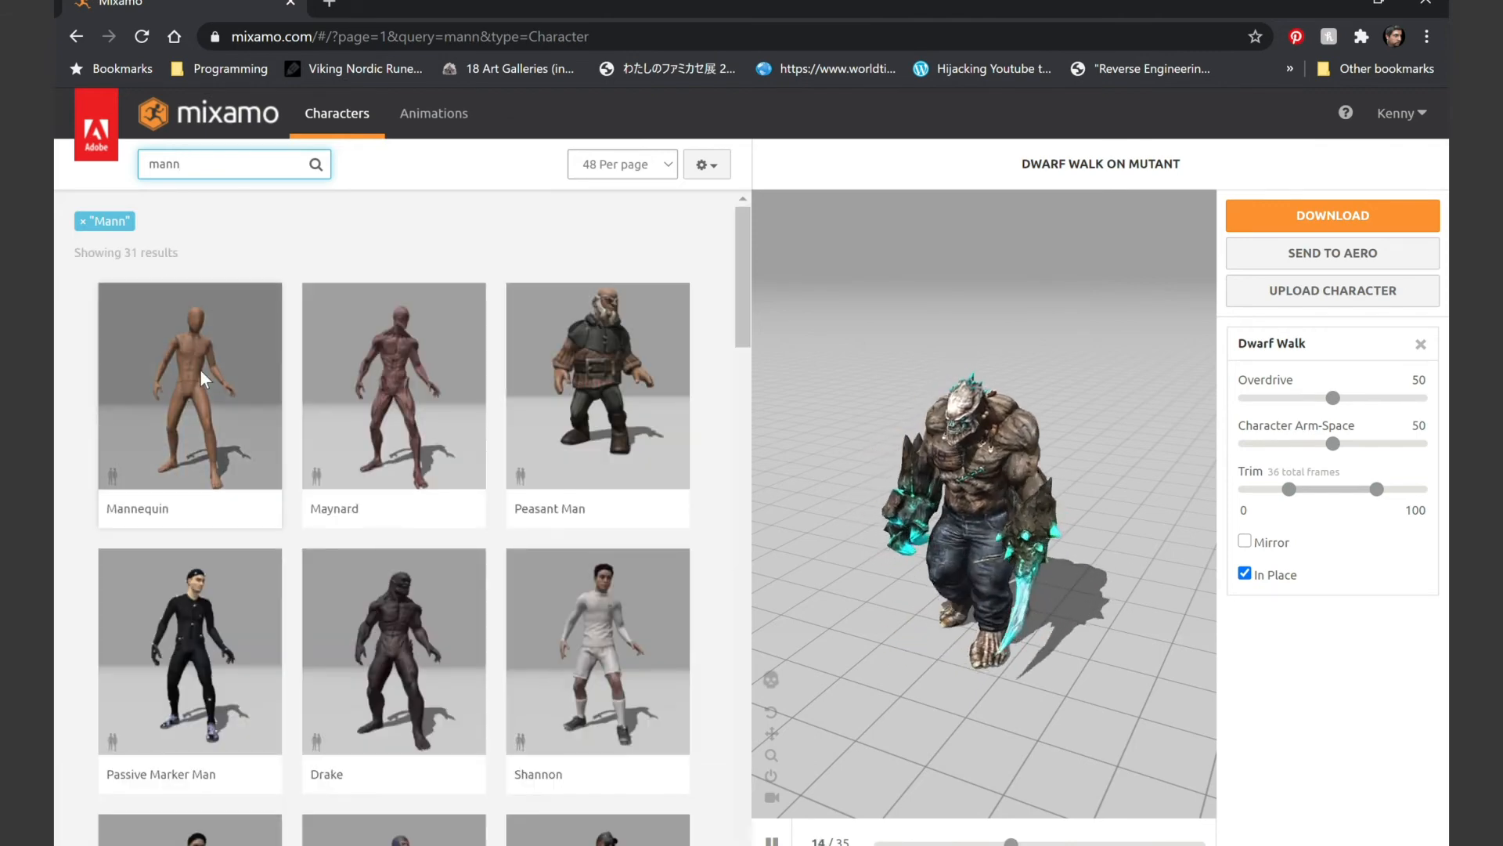
# Step: Switch to the Mixamo website in the browser and choose the Mannequin character
pyautogui.click(202, 379)
pyautogui.click(1128, 392)
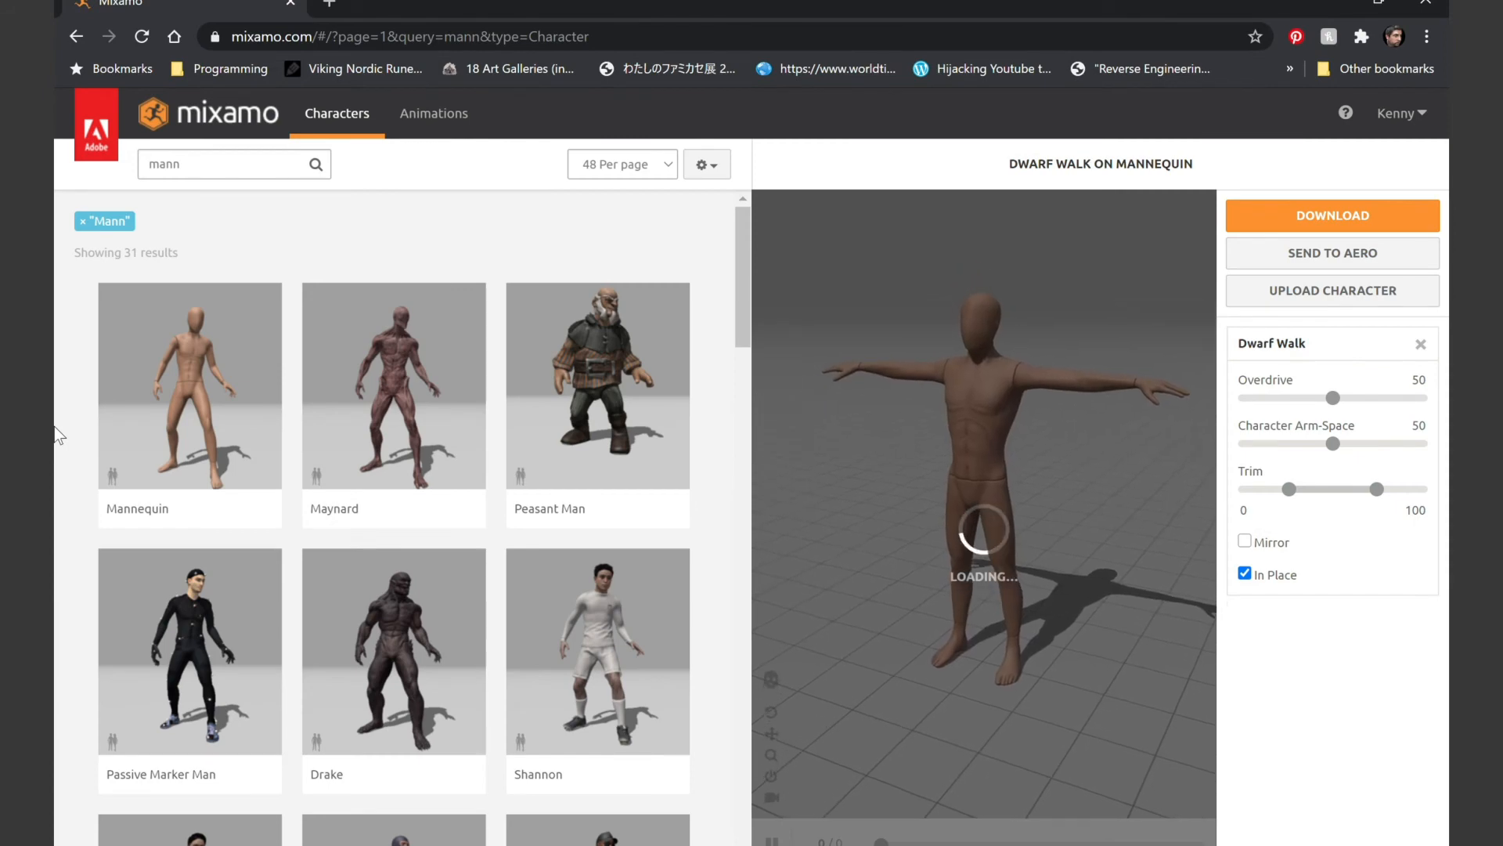
# Step: Search the Mixamo animations for "break dance freezes" and apply the Breakdance Freezes animation to the mannequin
pyautogui.click(428, 130)
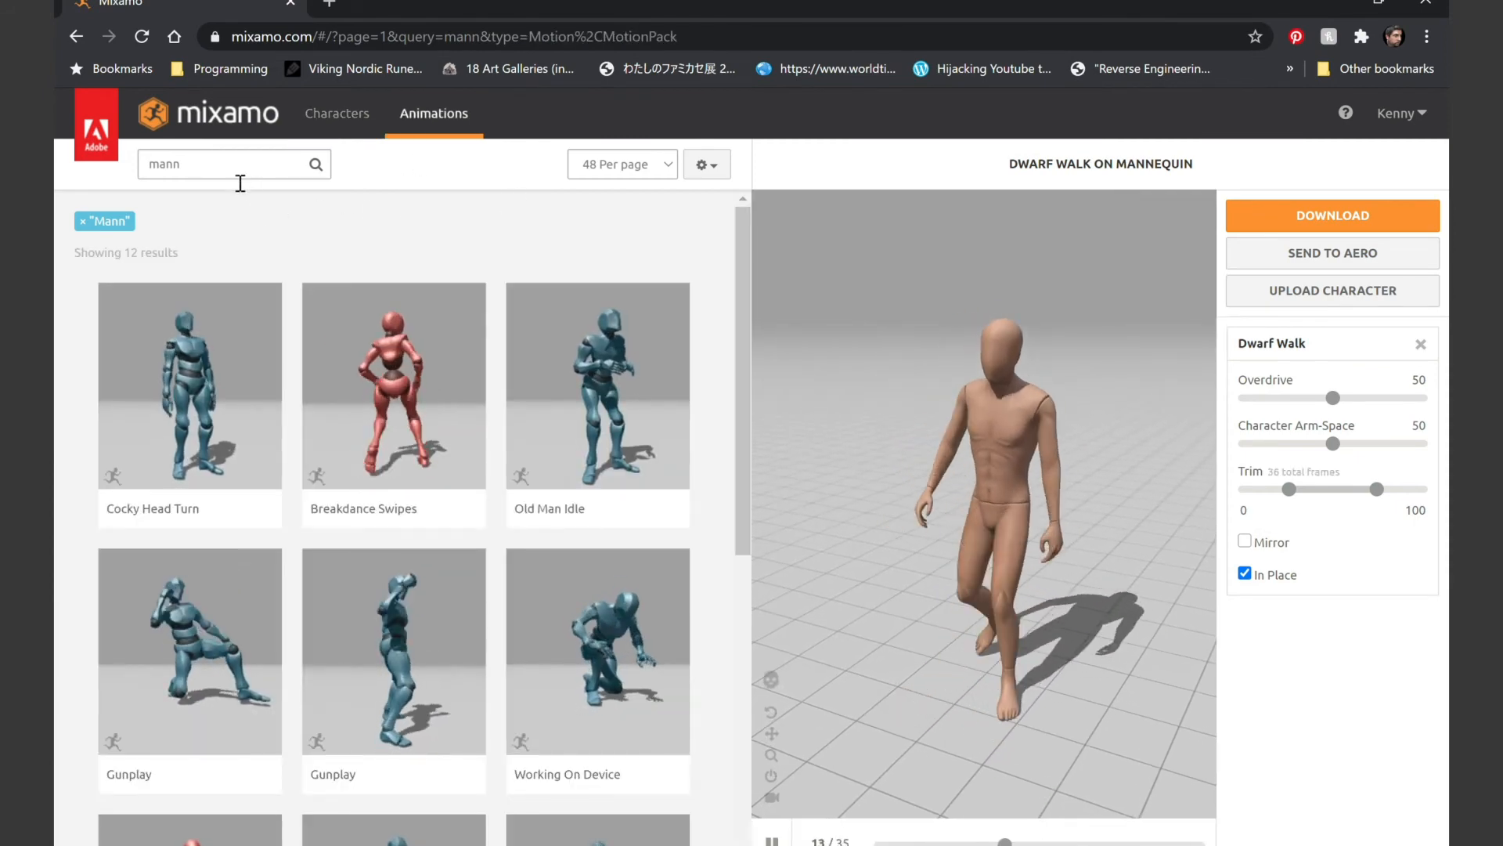
pyautogui.click(149, 168)
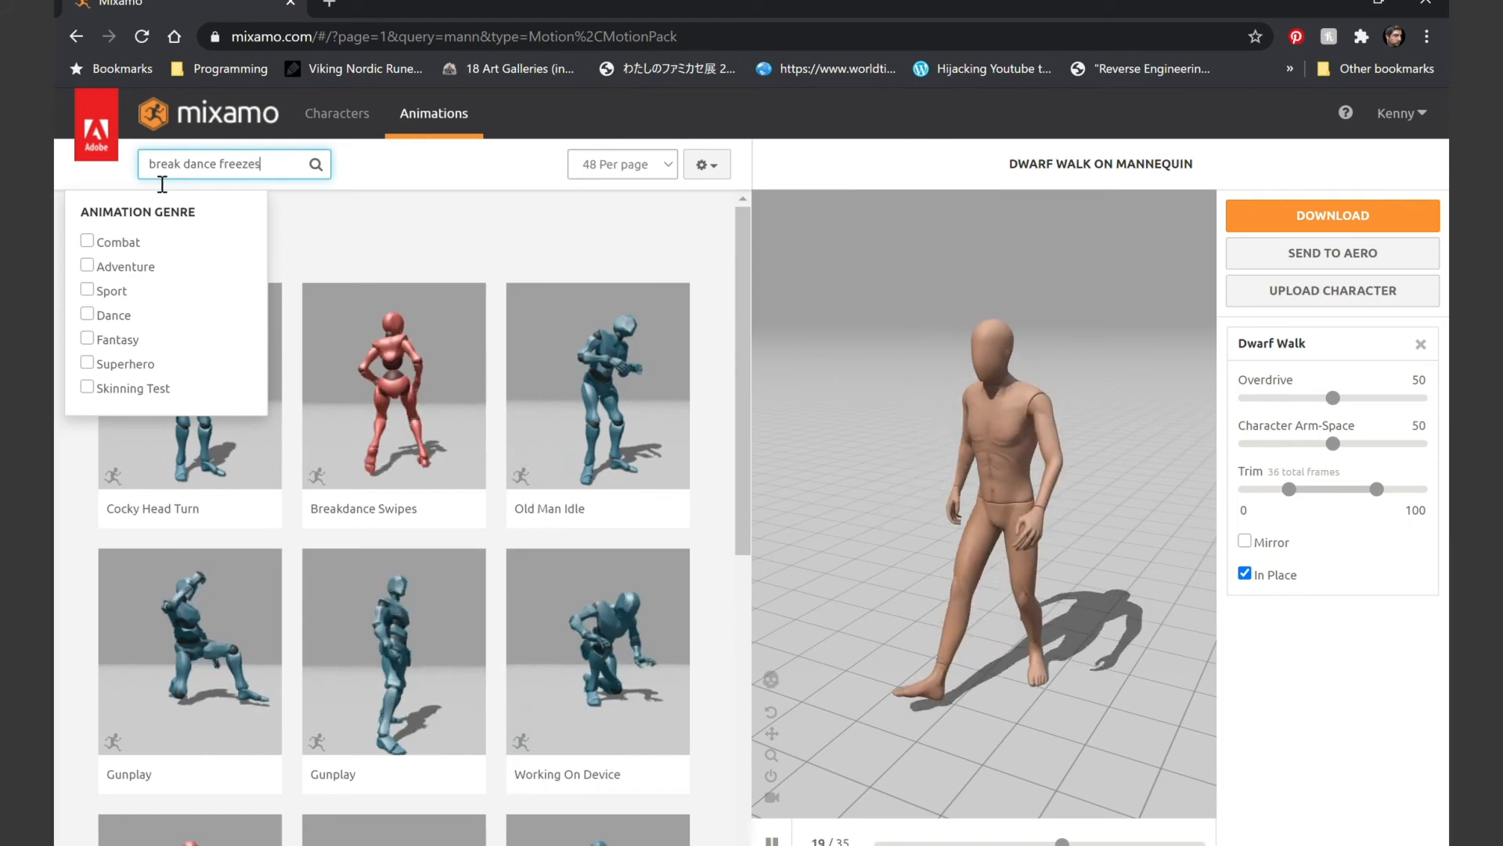
pyautogui.press('Return')
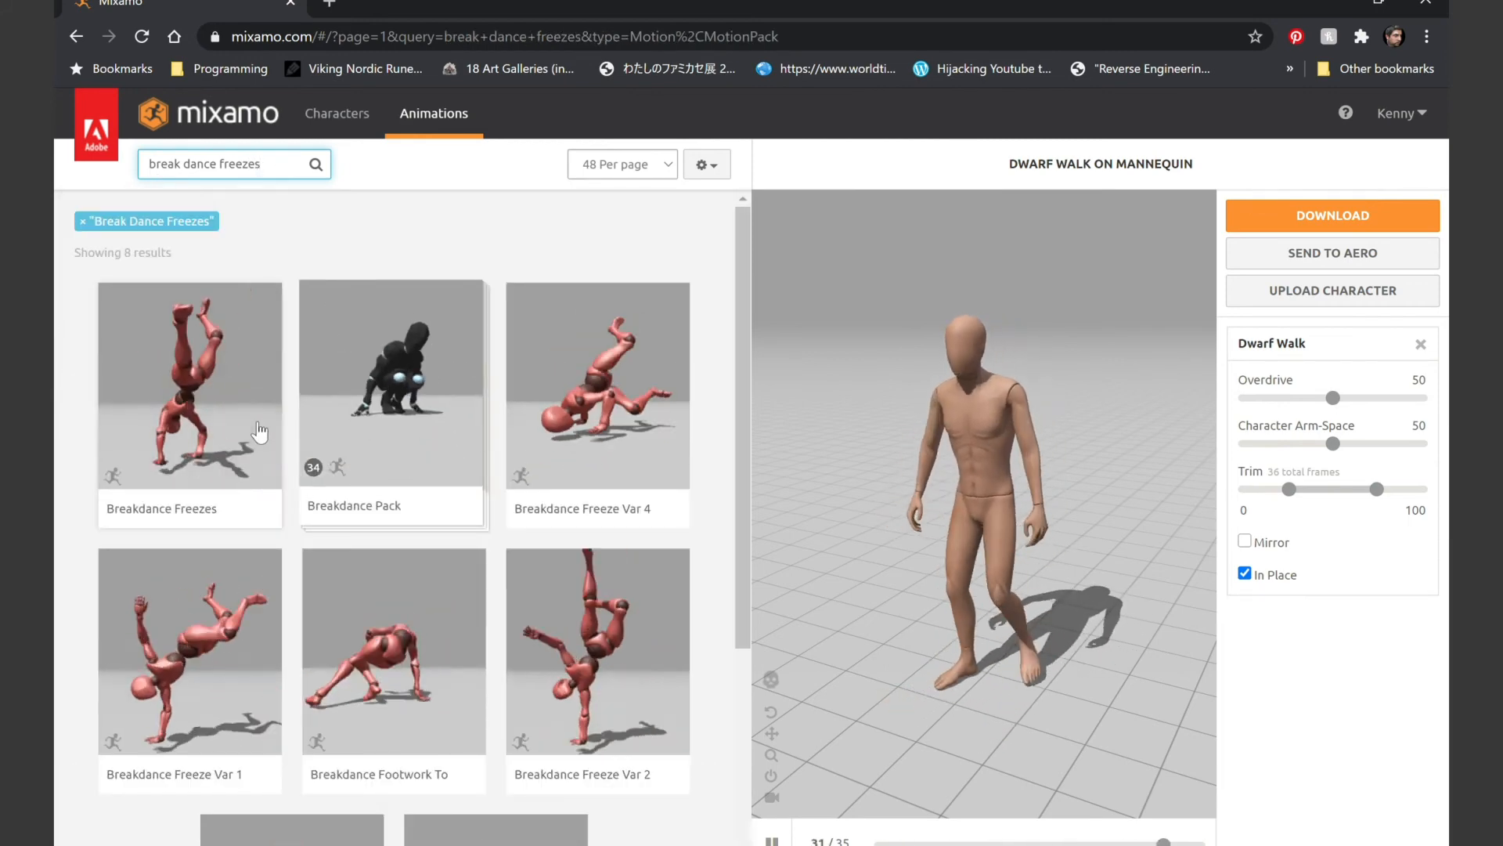
pyautogui.scroll(-3, 259, 432)
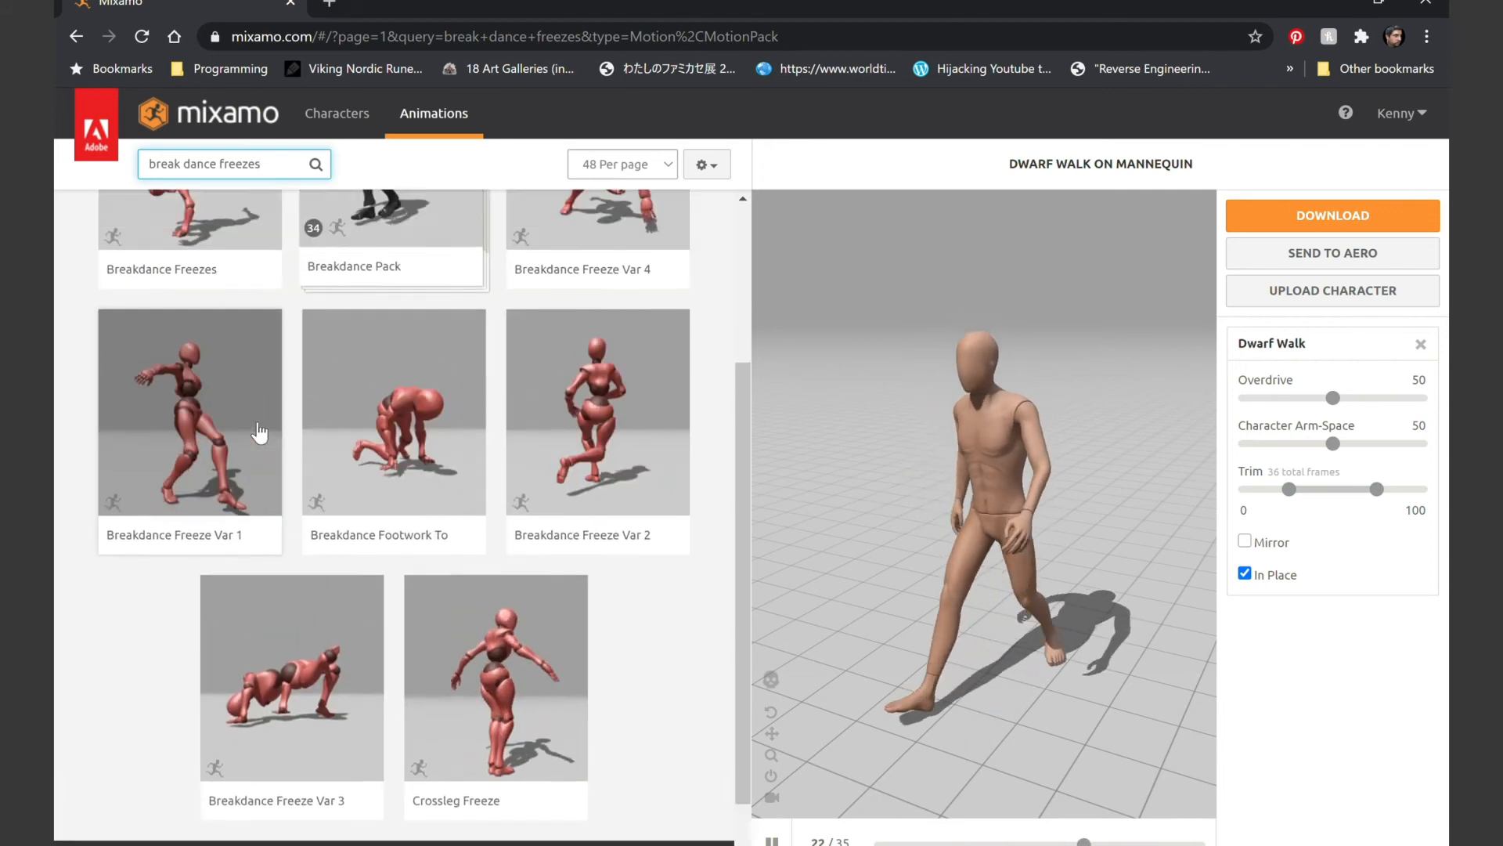
pyautogui.scroll(2, 259, 431)
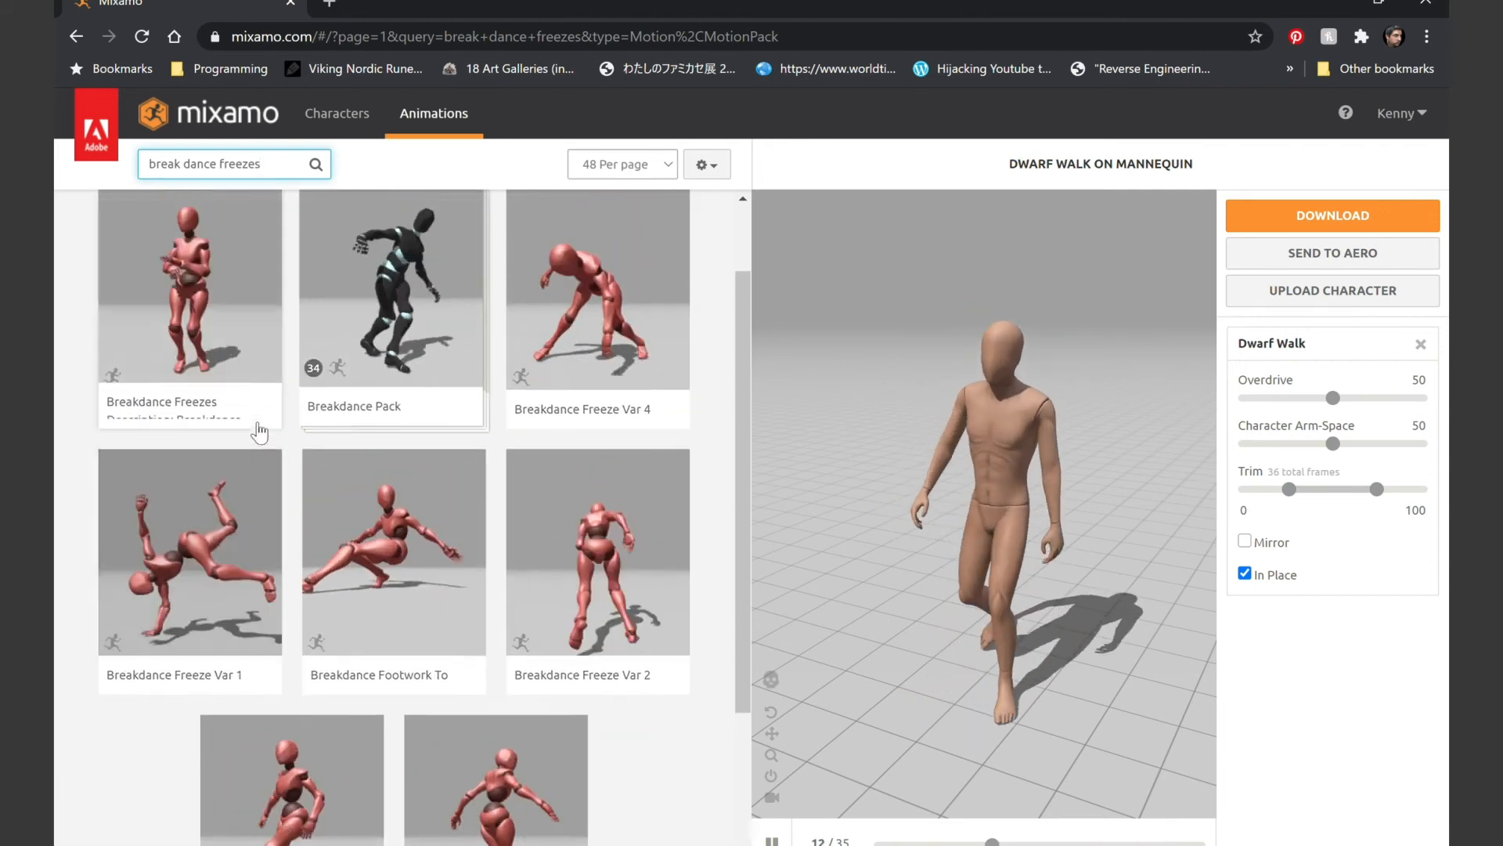
pyautogui.scroll(1, 260, 431)
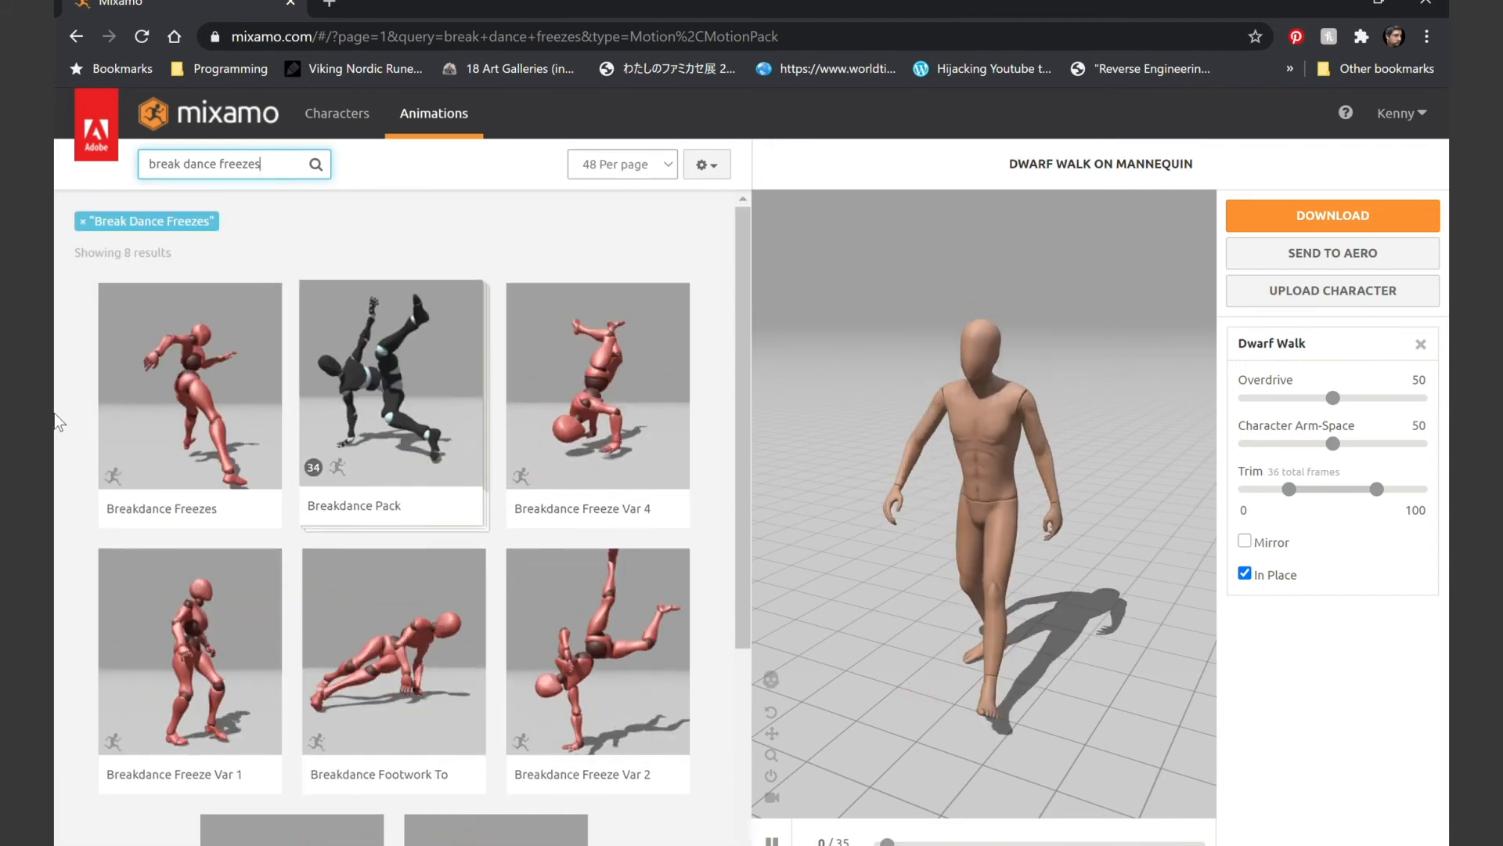
pyautogui.scroll(-3, 56, 421)
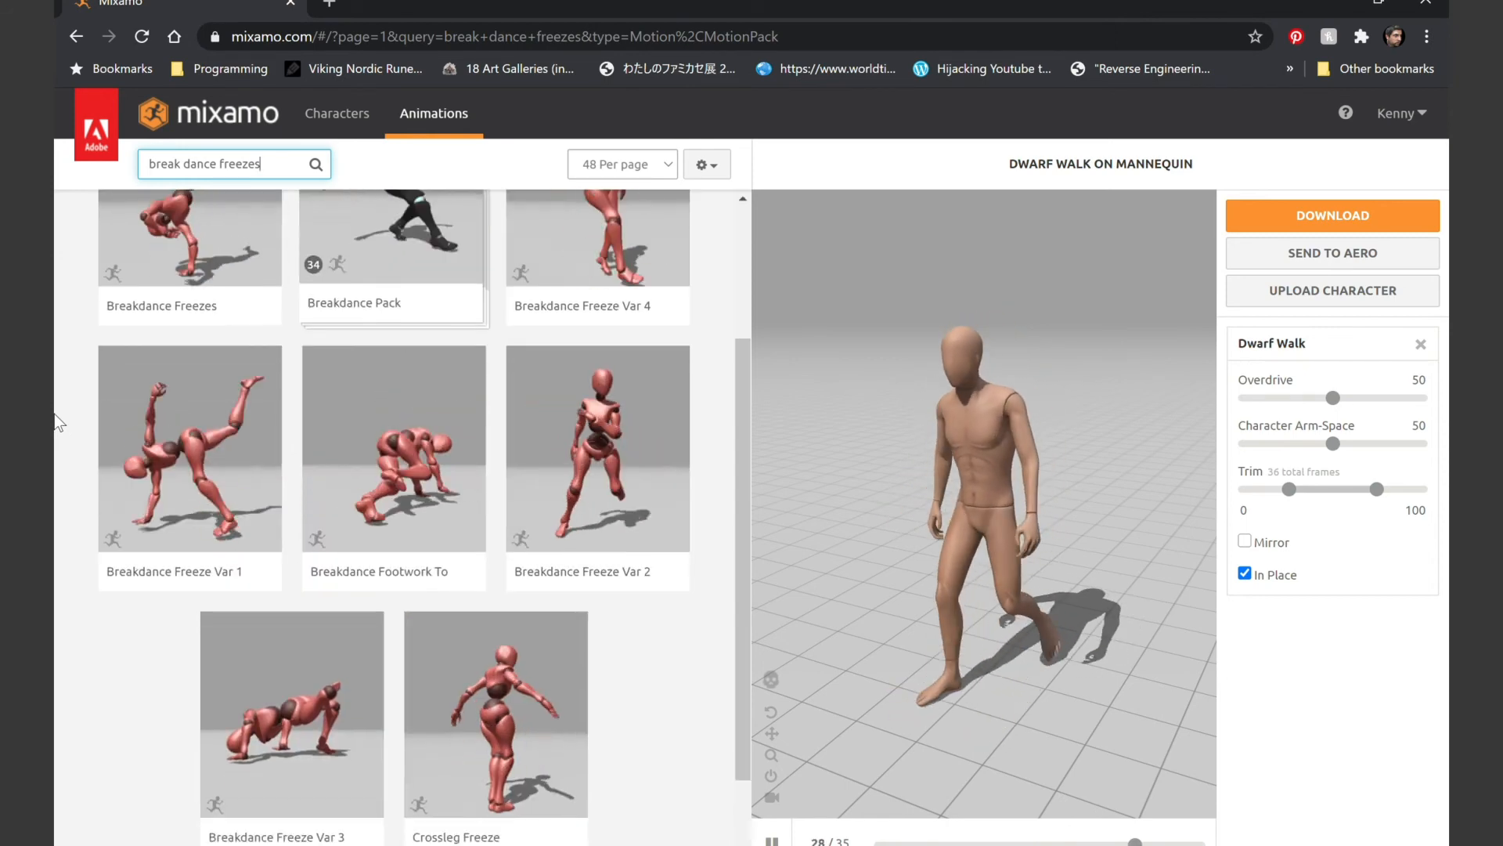
pyautogui.scroll(1, 56, 421)
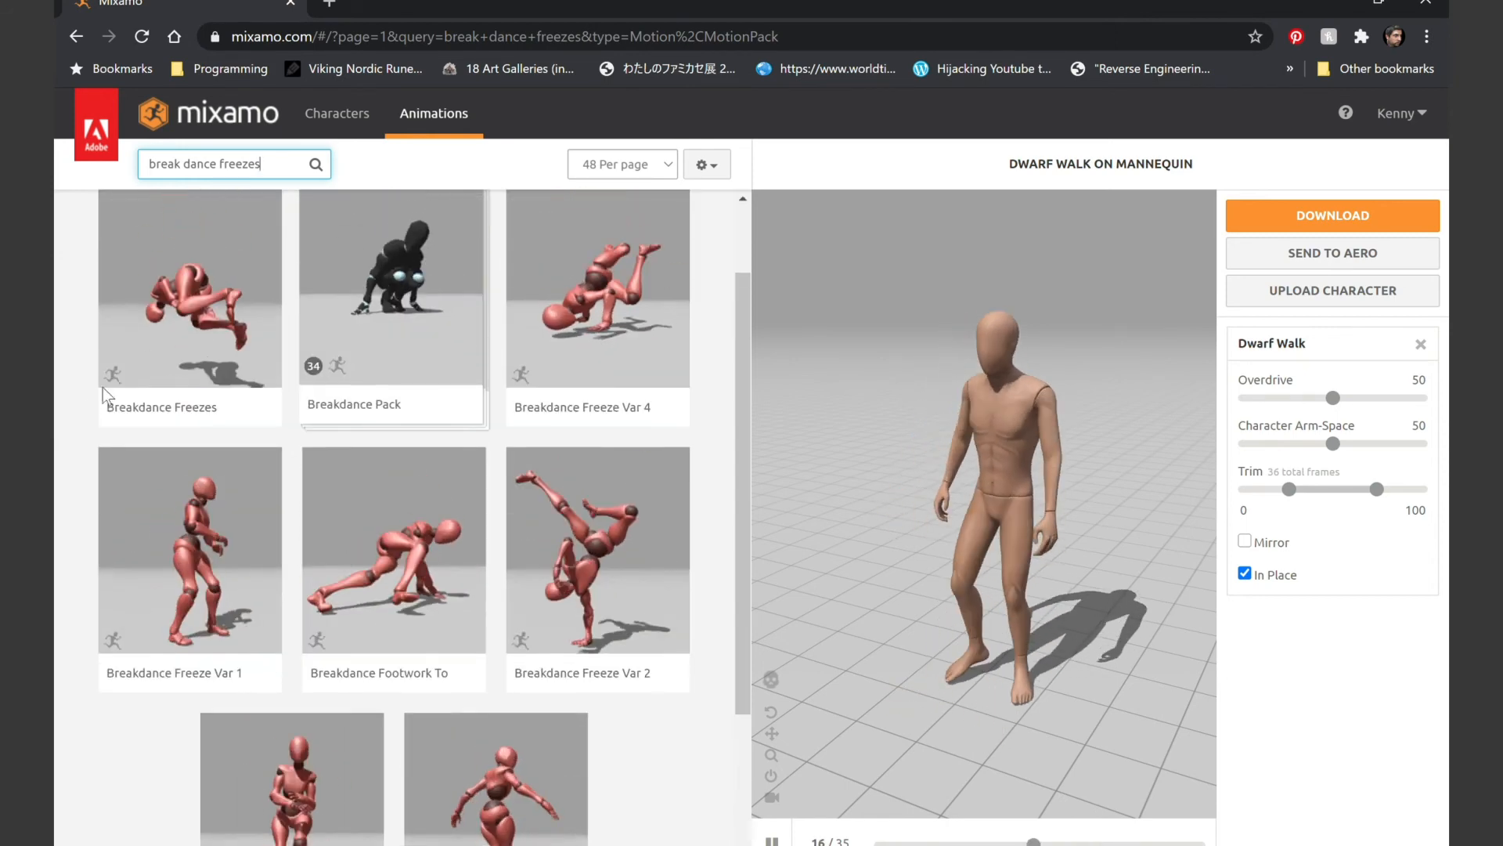
pyautogui.click(208, 326)
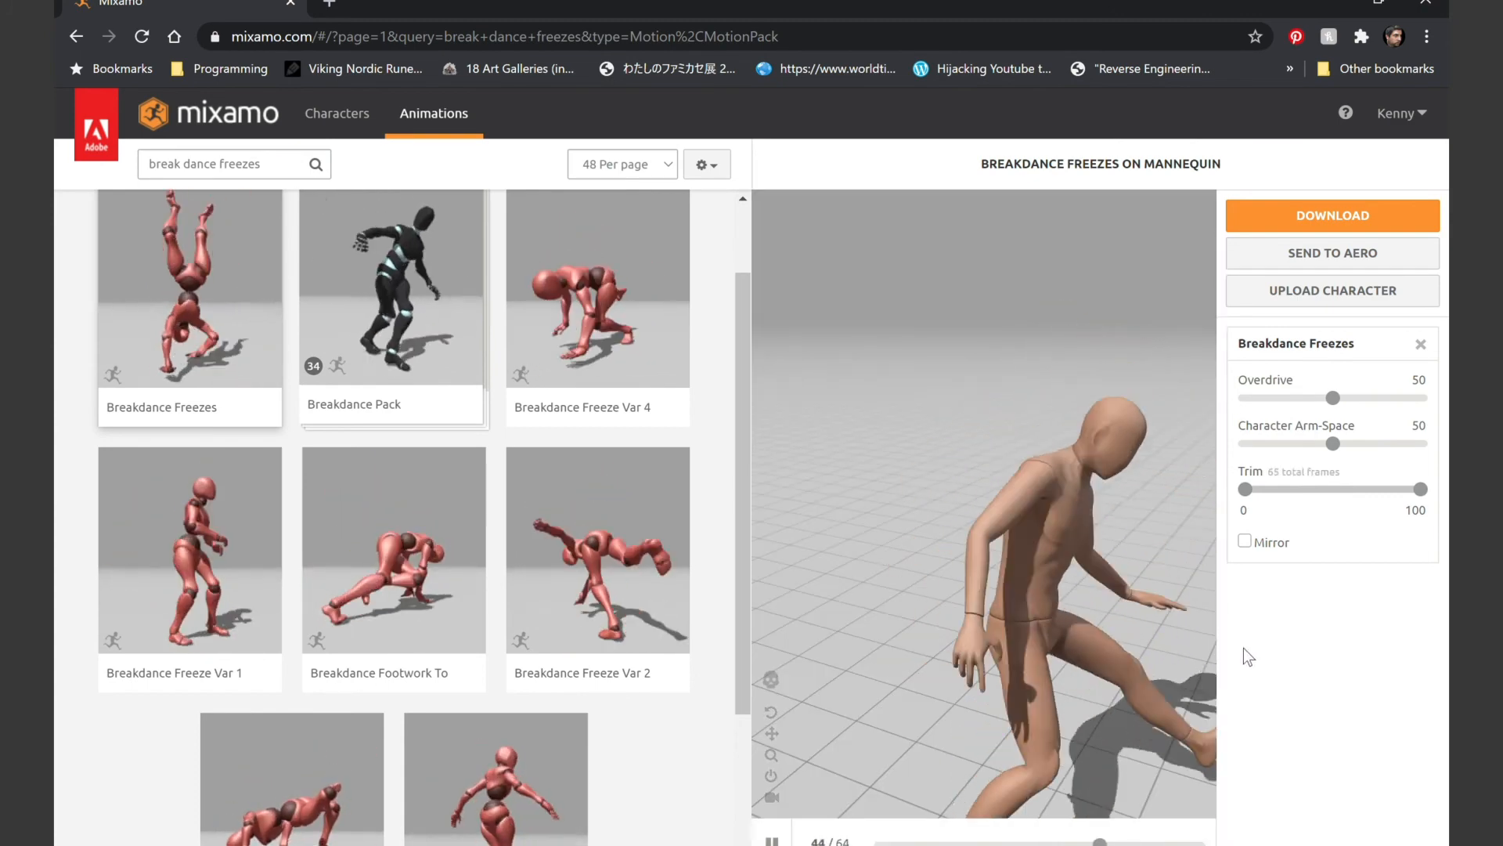
# Step: Download the mannequin with its Breakdance Freezes animation as binary FBX with skin, at 24 frames per second
pyautogui.click(1333, 216)
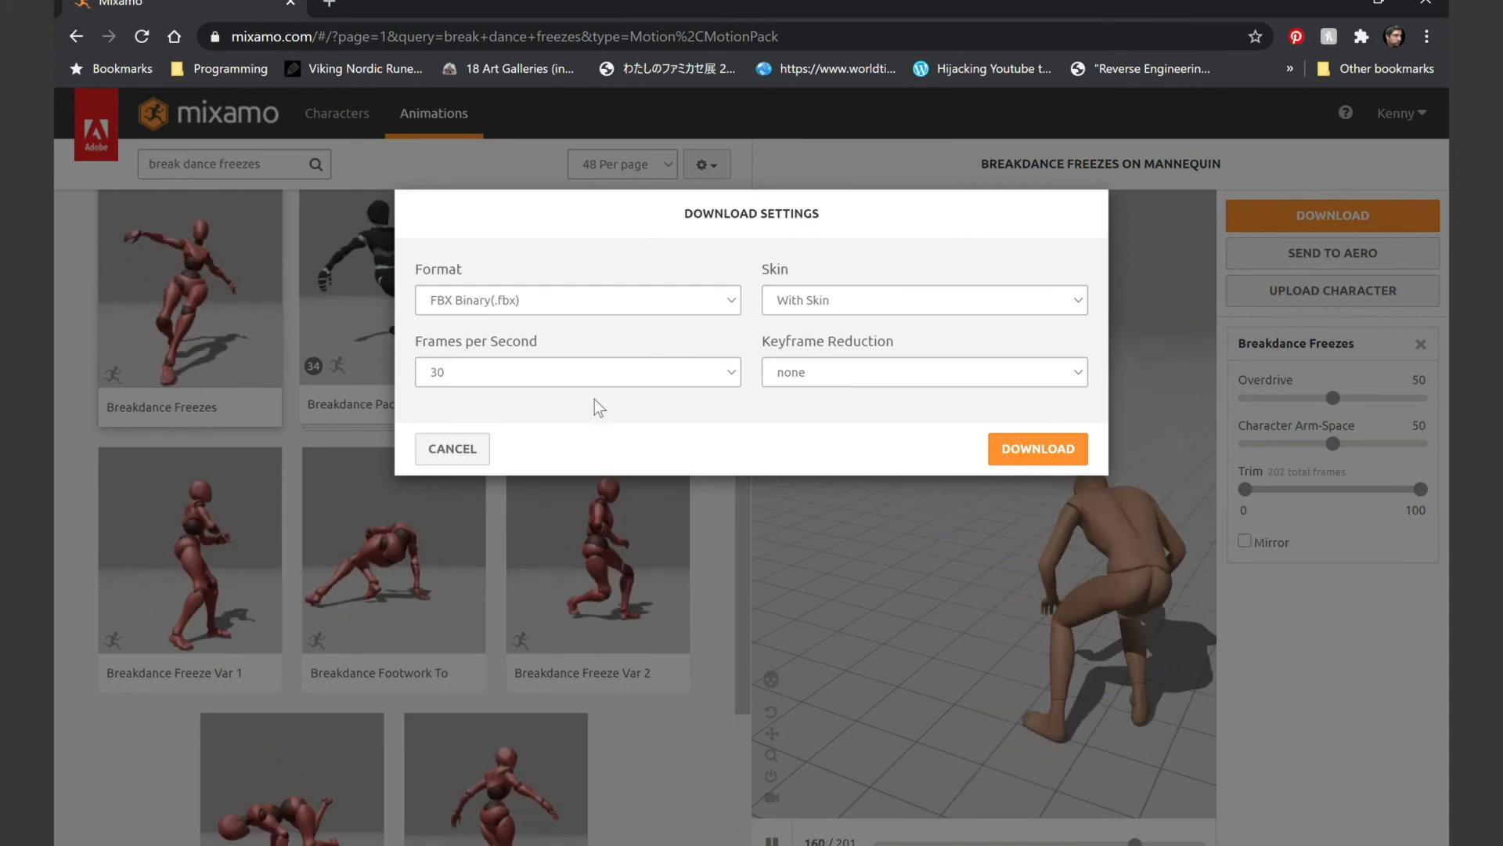
pyautogui.click(562, 376)
pyautogui.click(516, 407)
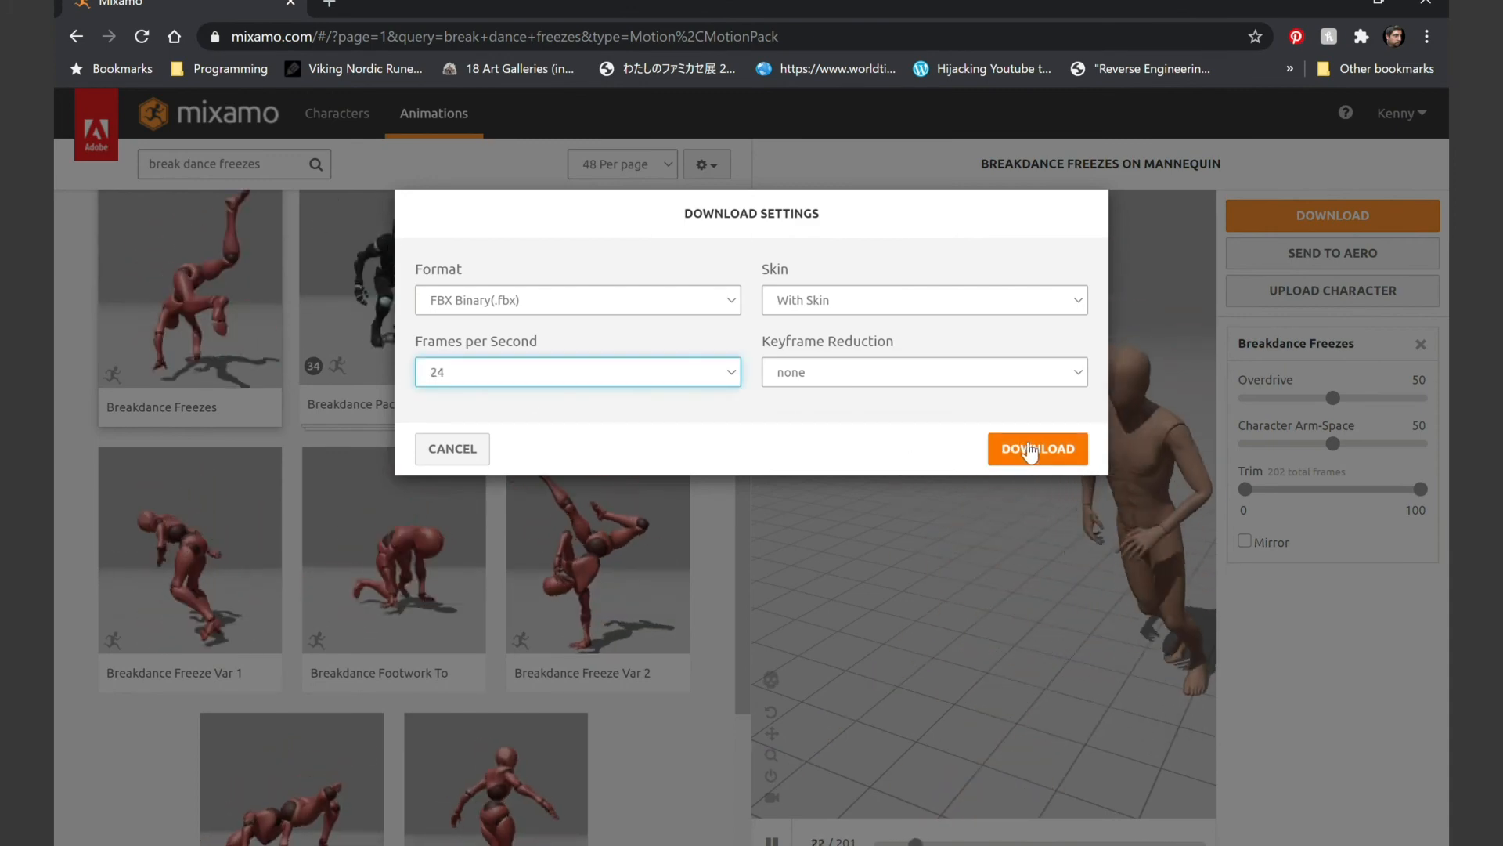
pyautogui.click(1035, 453)
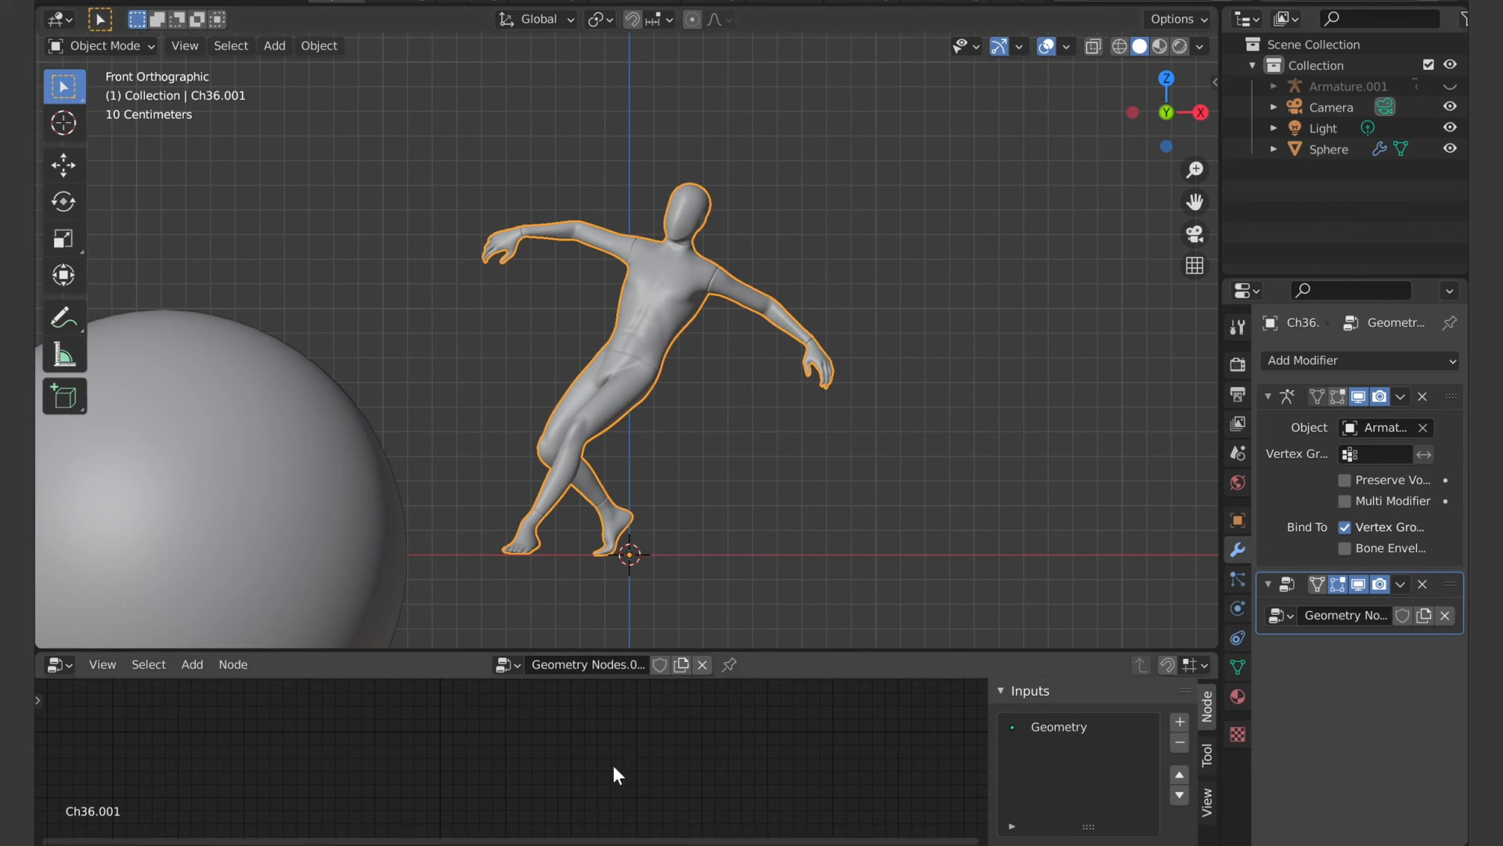
# Step: Switch to Blender, paste the copied sphere-scattering nodes into the new mannequin's empty geometry node tree, and preview it with rendered shading
pyautogui.hotkey('ctrl', 'v')
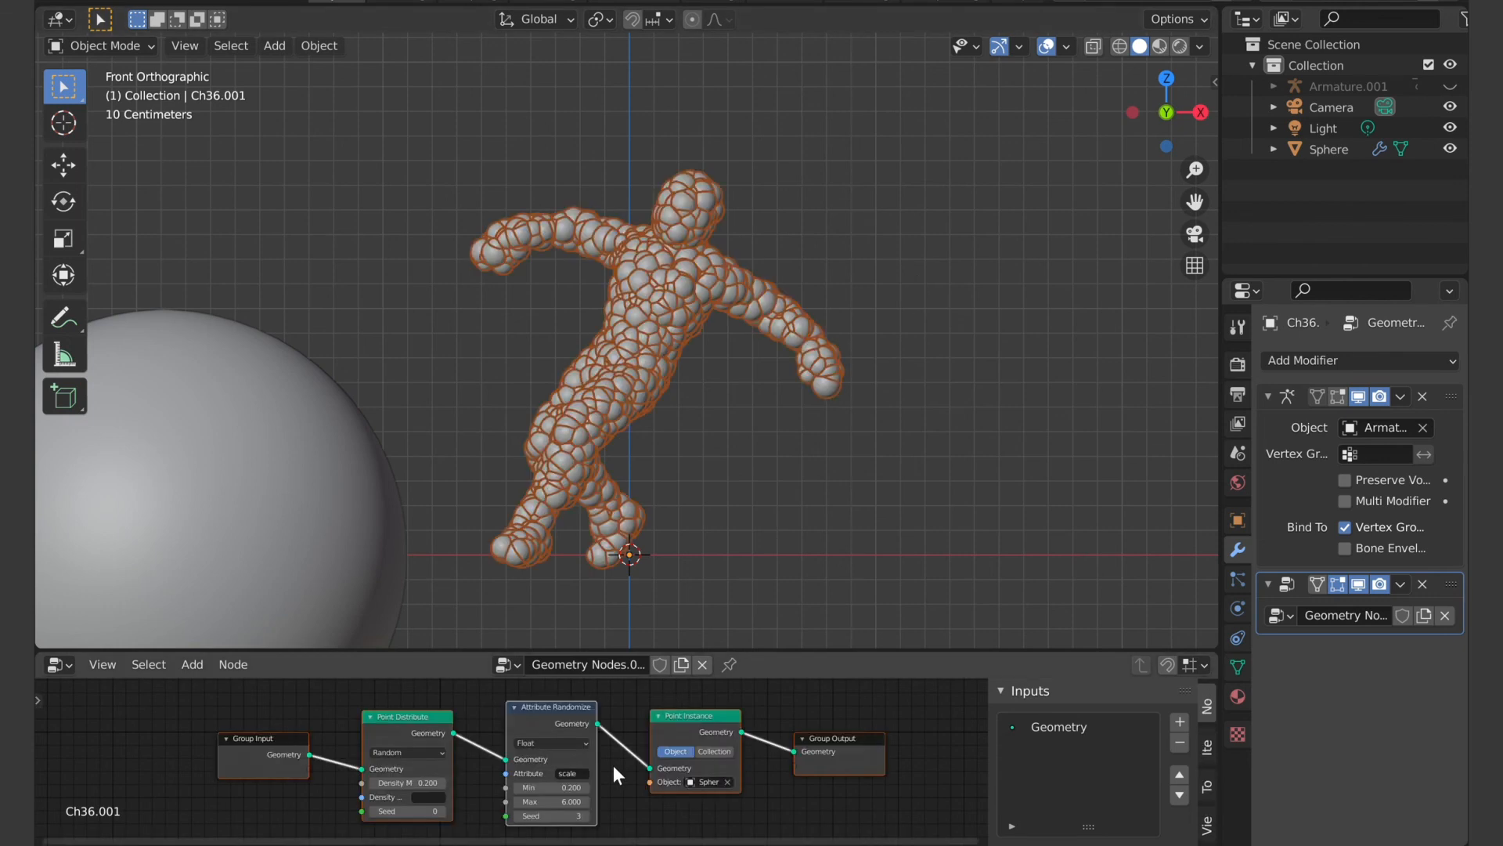
pyautogui.click(894, 511)
pyautogui.click(1179, 49)
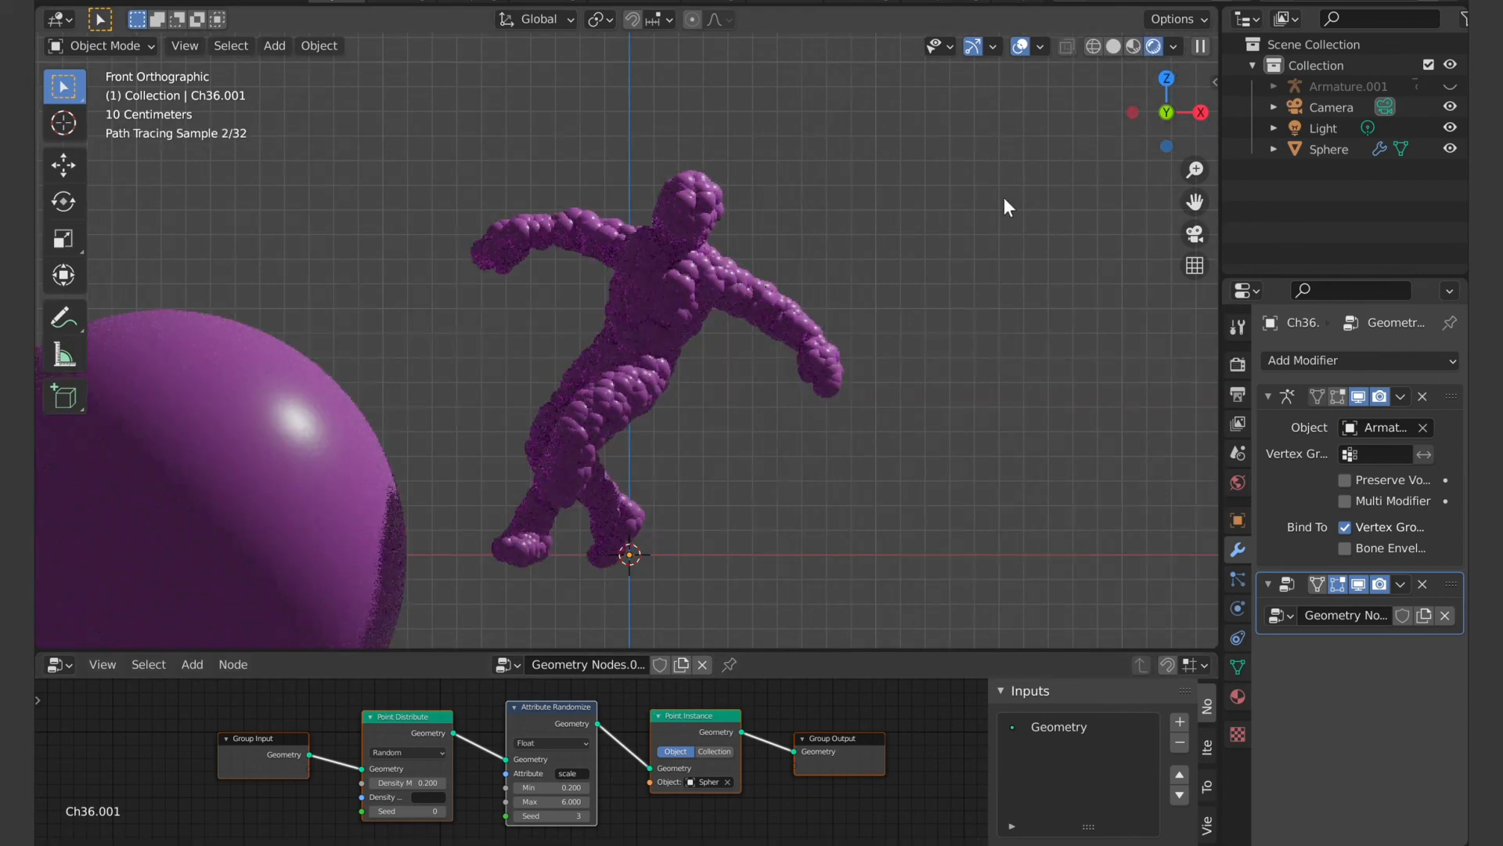
# Step: Change the node editor area to a Dope Sheet and scrub through the first frames of the mannequin's animation
pyautogui.click(59, 664)
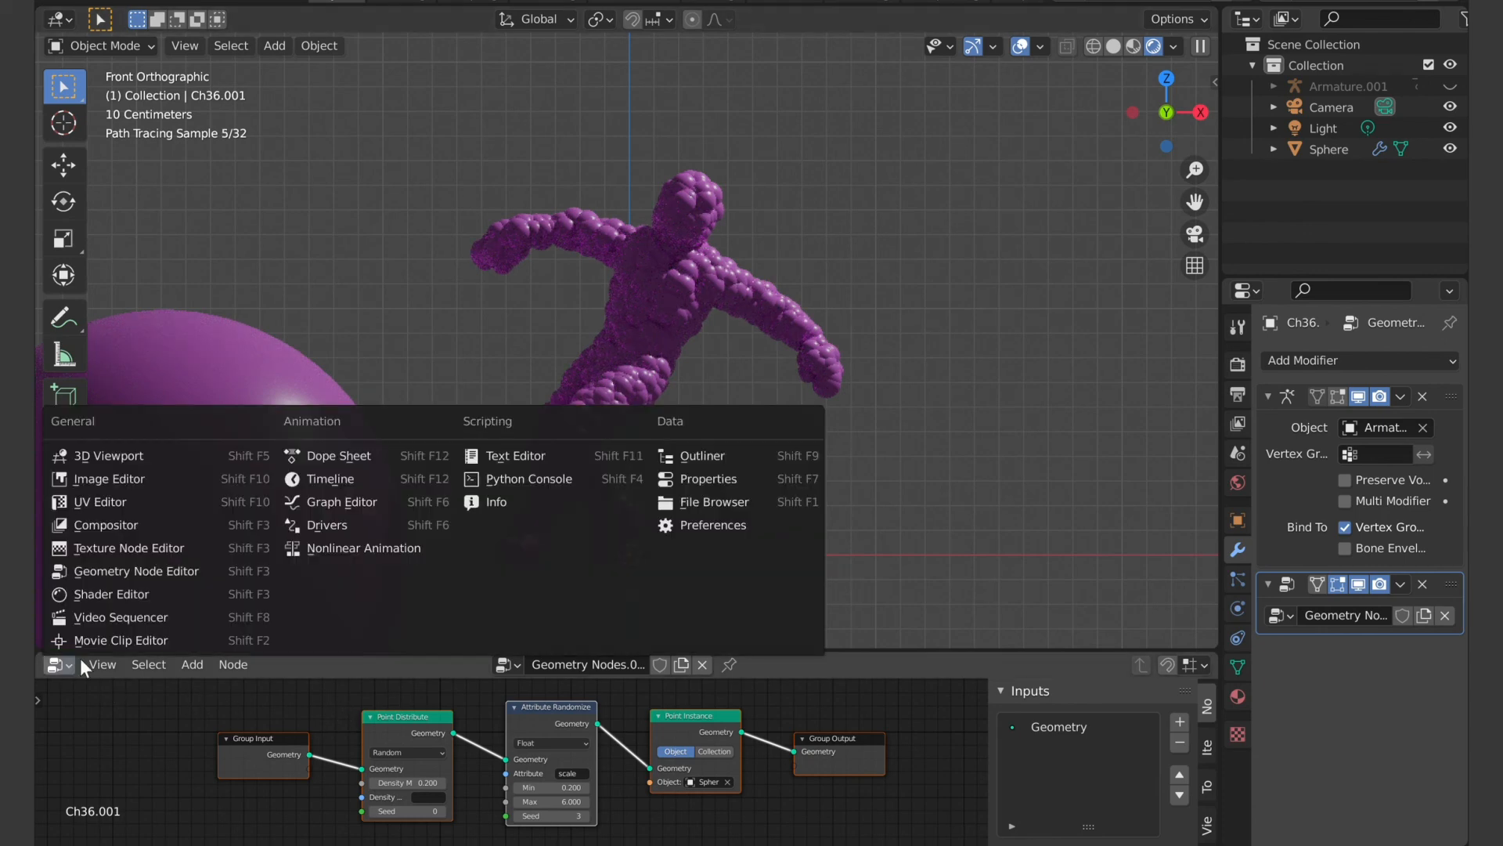
pyautogui.click(332, 452)
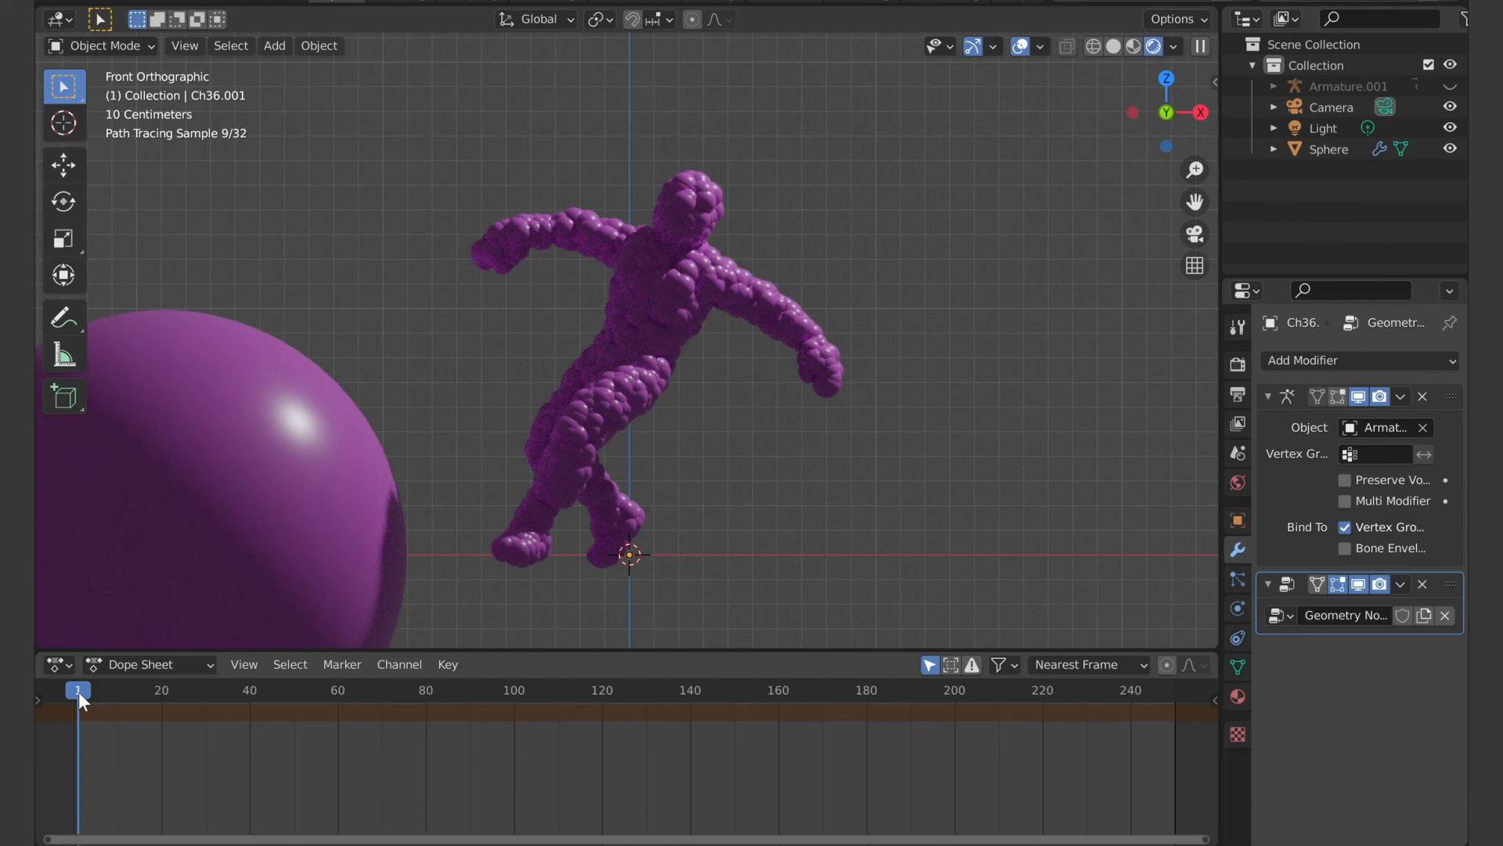
pyautogui.moveTo(105, 692); pyautogui.dragTo(114, 692)
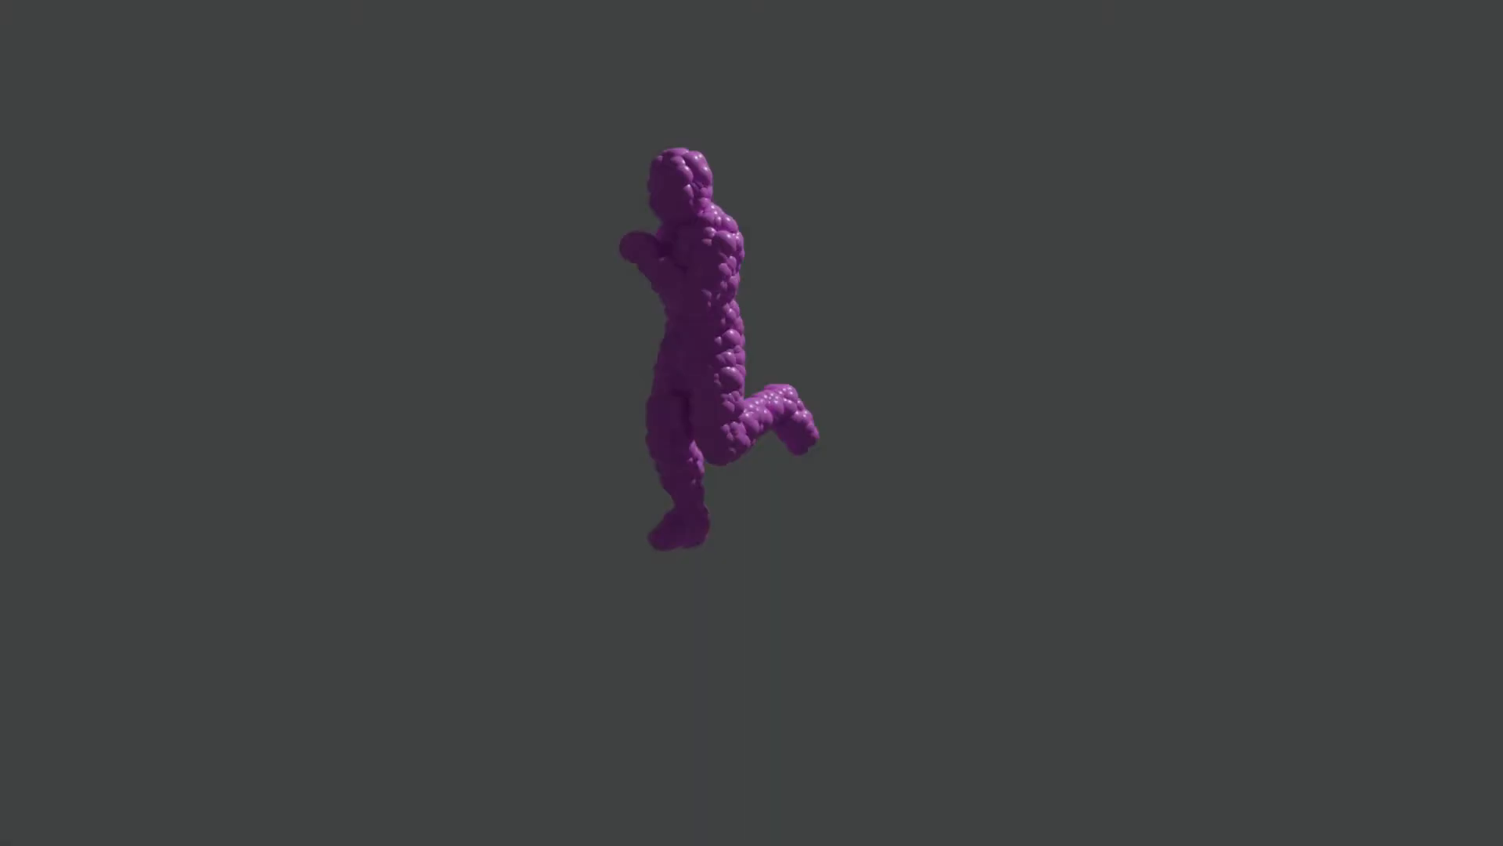